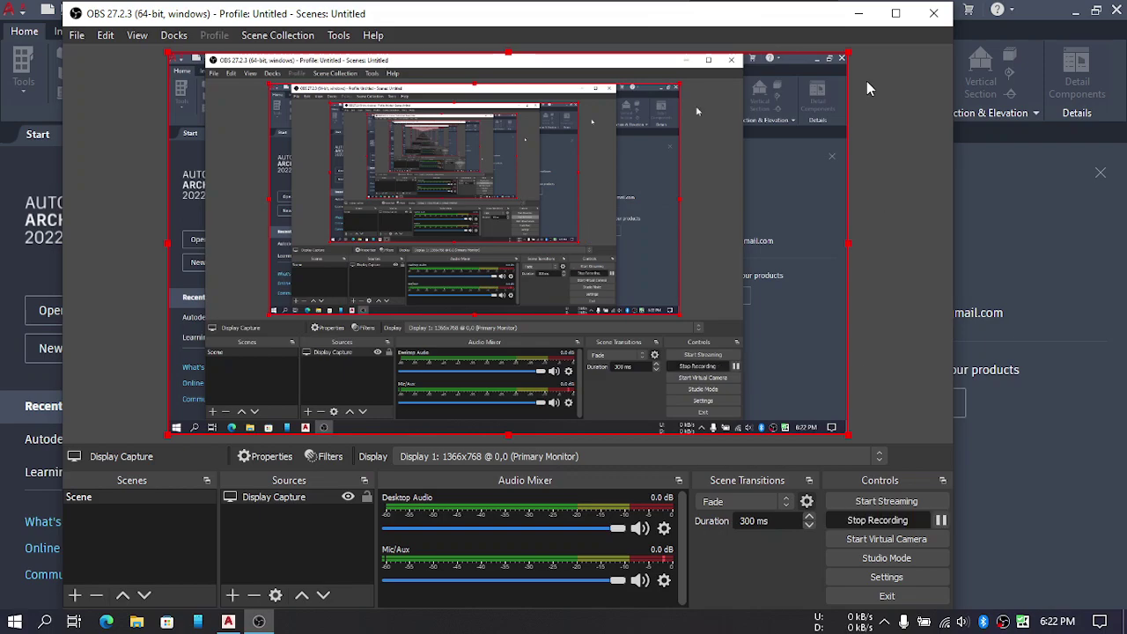
Minimize OBS Studio to reveal the AutoCAD Architecture 2022 start page
left_click(859, 13)
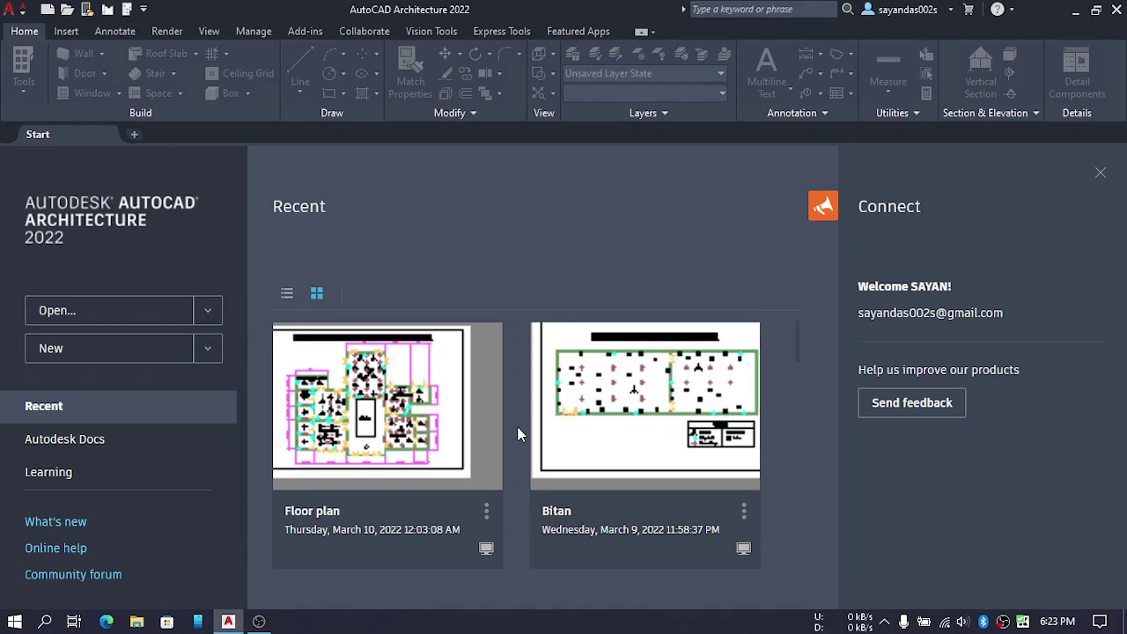
Browse the Start page's Open and New dropdowns, including the new-drawing template choices
scroll(517, 426, "down", 1)
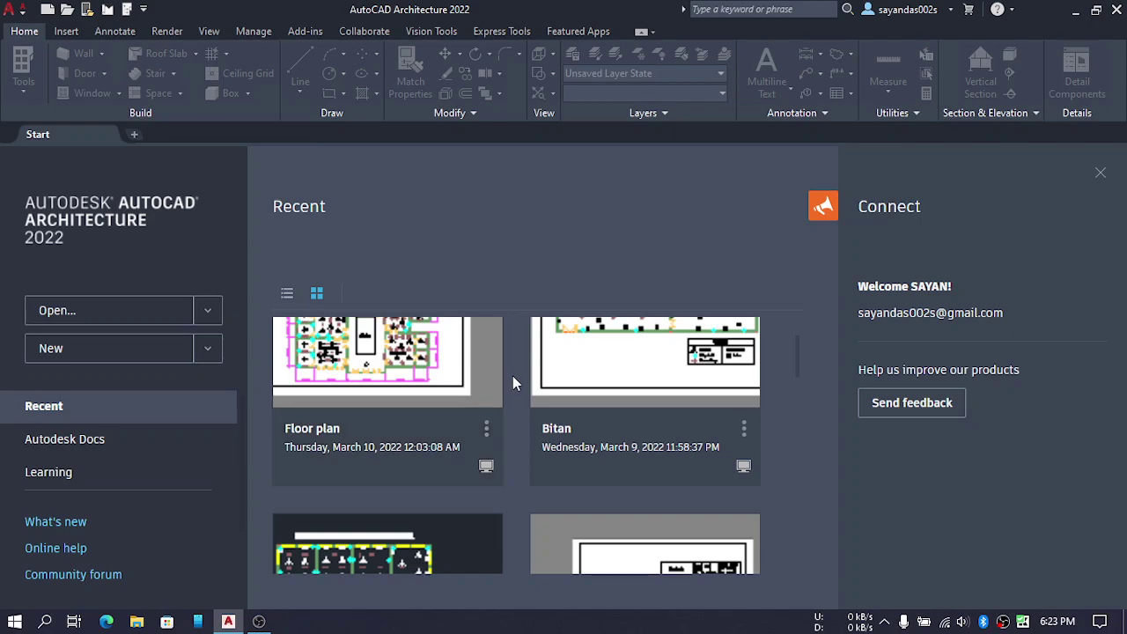
scroll(513, 376, "up", 1)
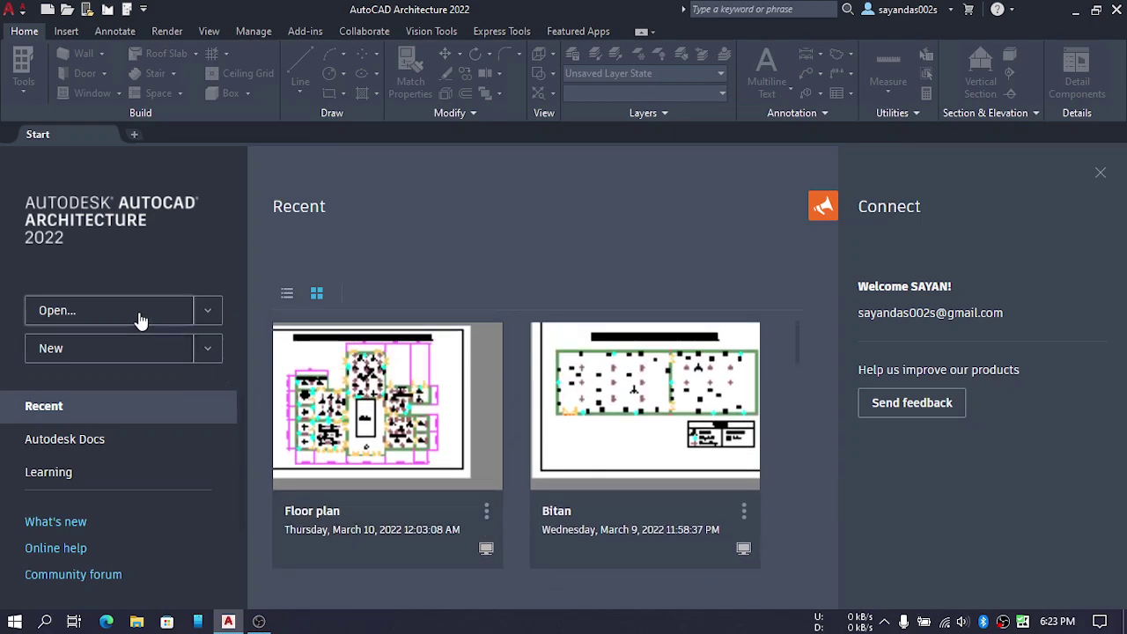
left_click(208, 315)
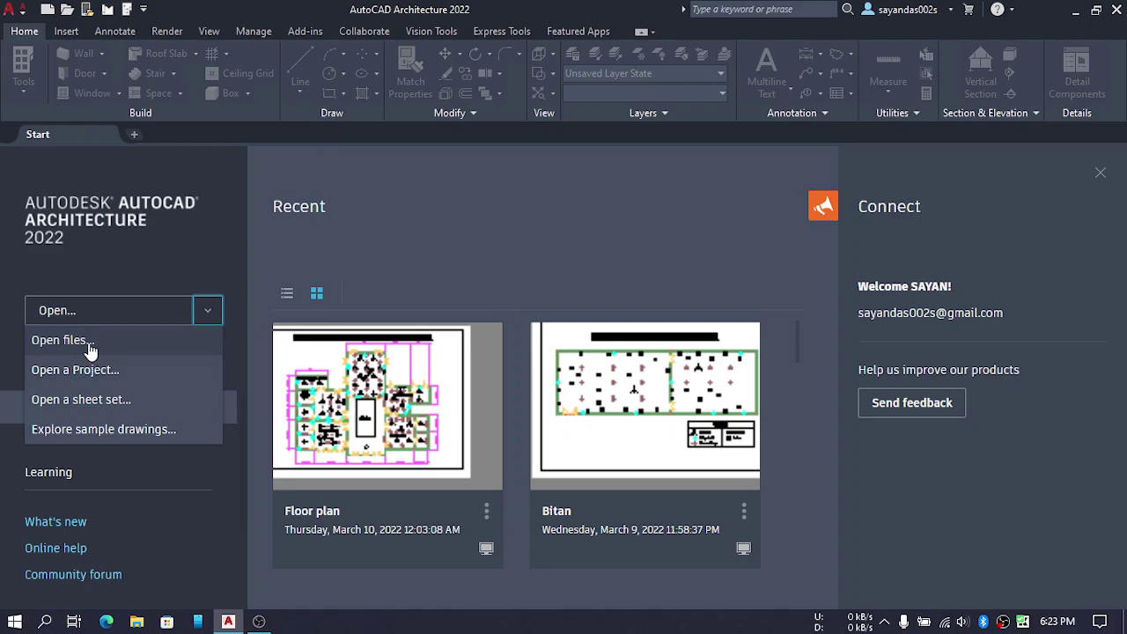
left_click(210, 317)
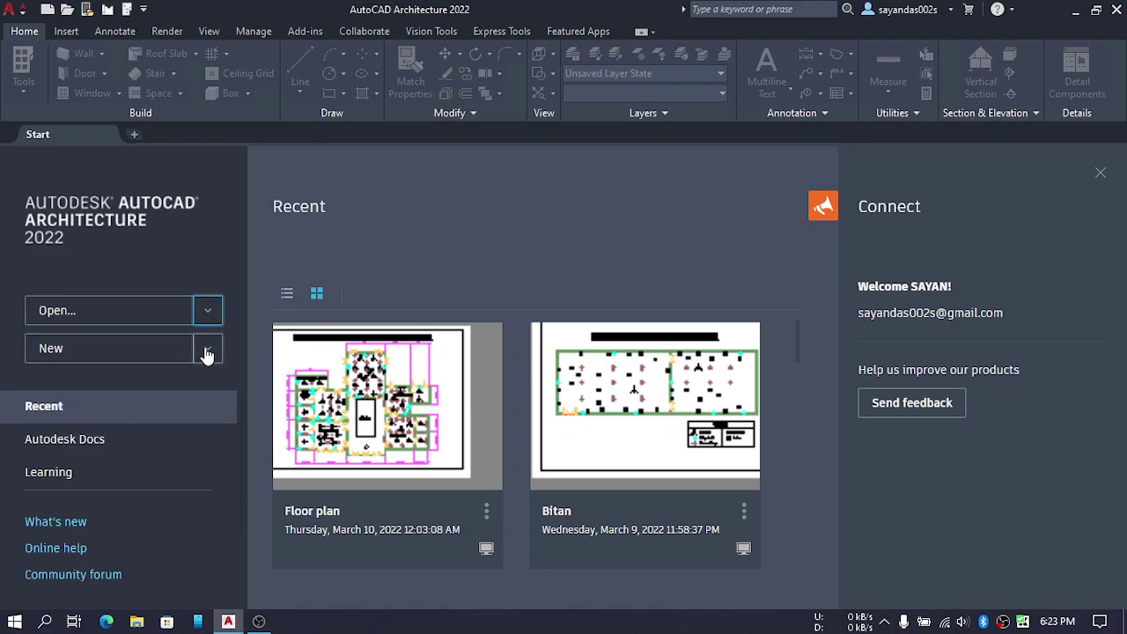
left_click(207, 353)
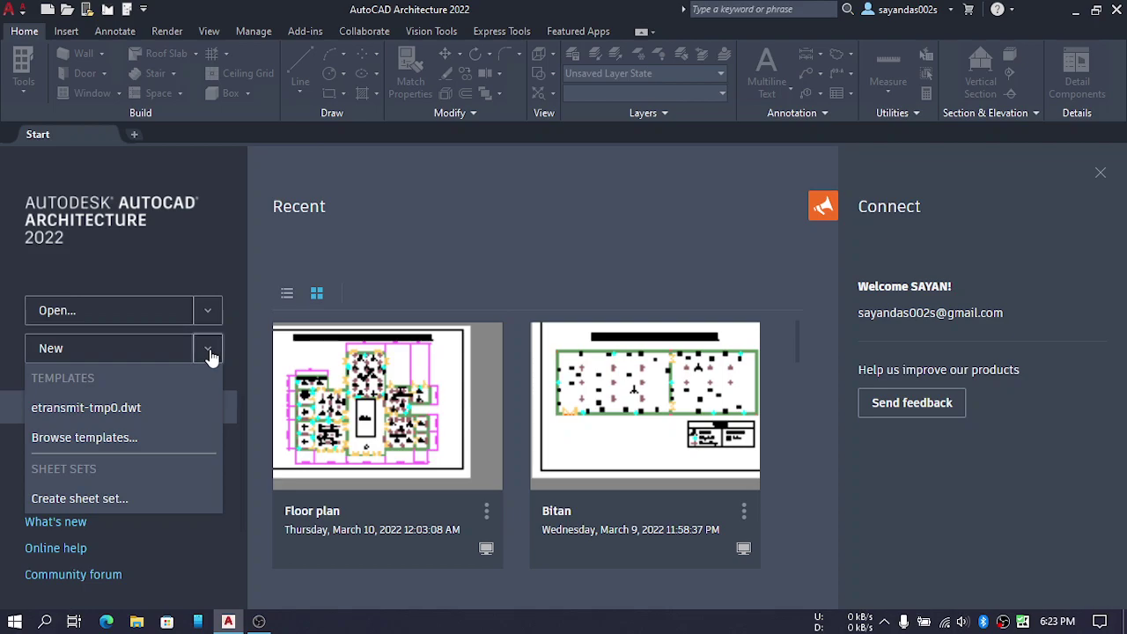
left_click(210, 353)
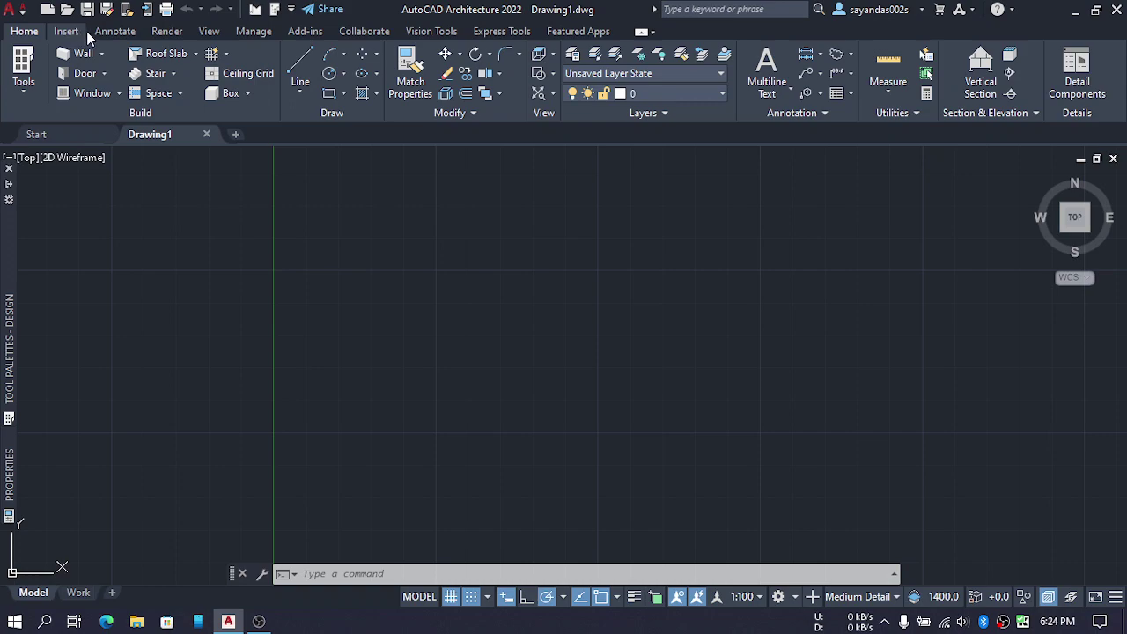
Glance at the Insert tab, return to Home, and zoom and pan until the origin sits lower left
left_click(63, 33)
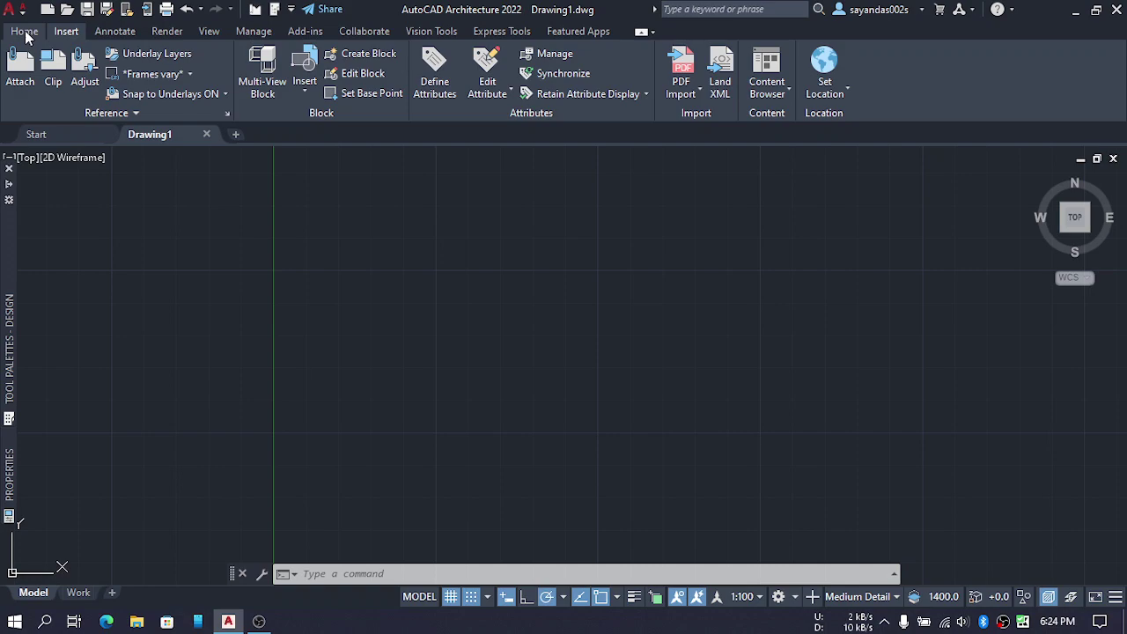
left_click(24, 33)
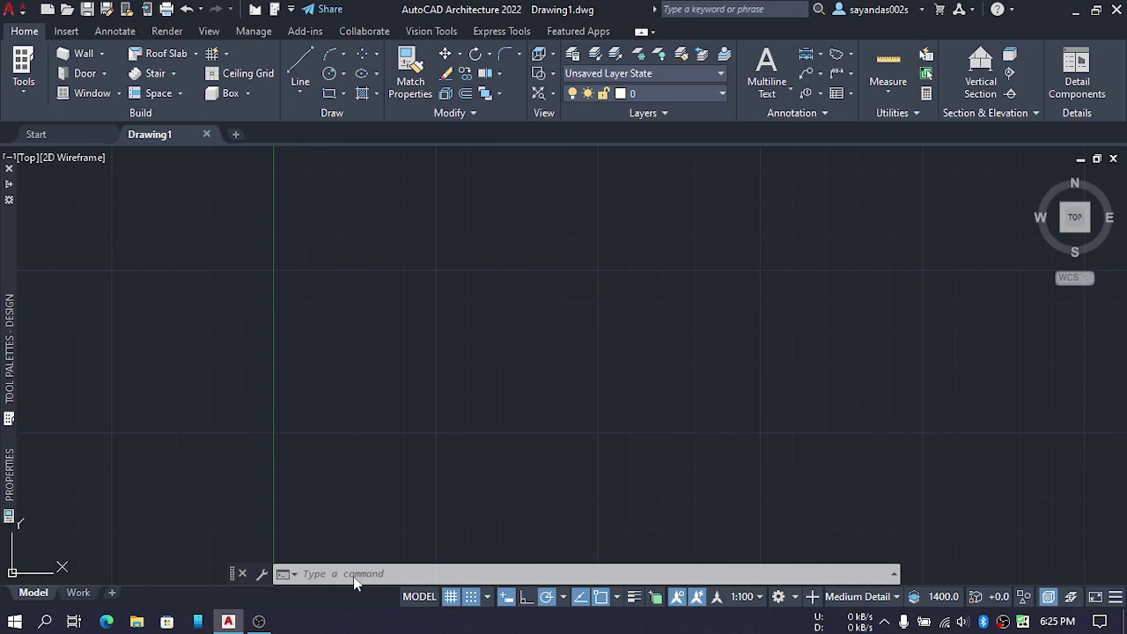
scroll(364, 520, "down", 3)
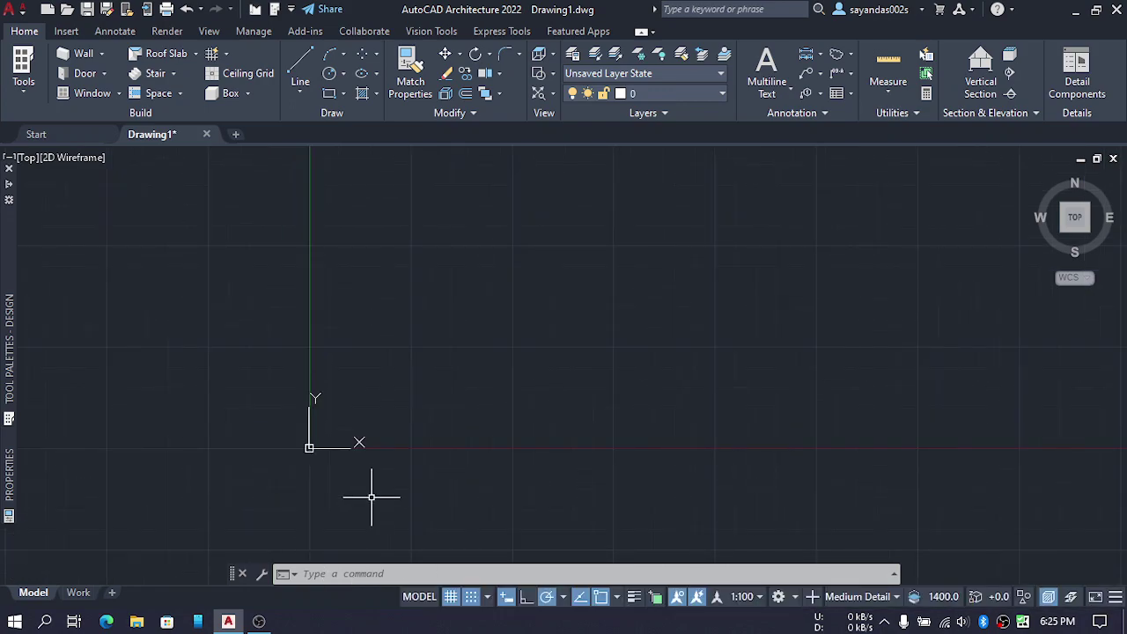
middle_click_drag(322, 397, 295, 401)
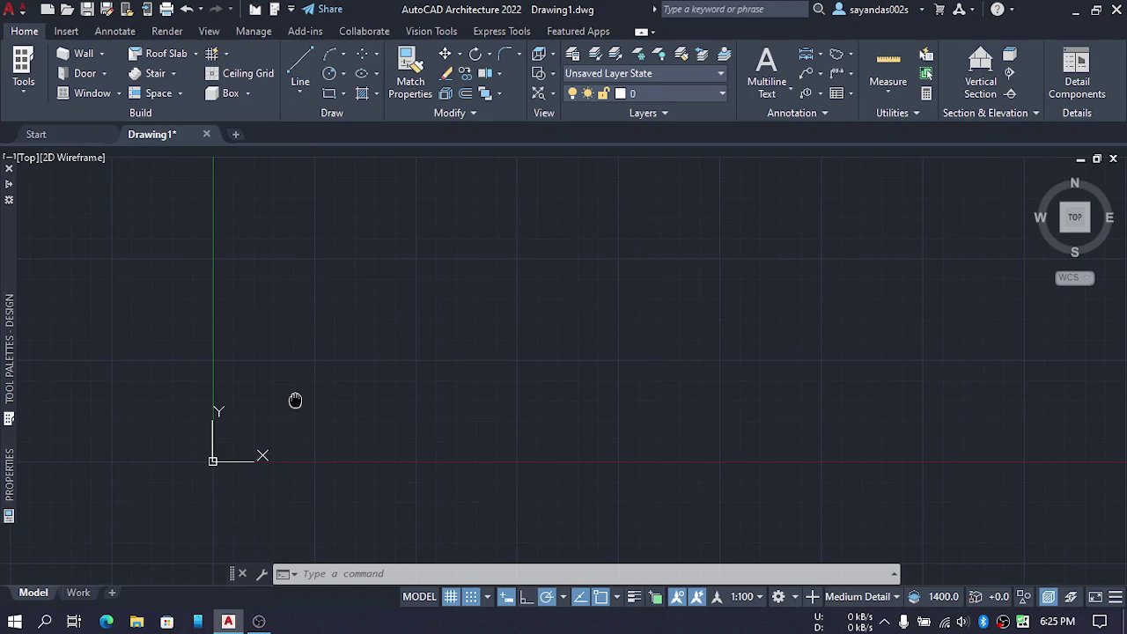
middle_click_drag(295, 401, 266, 424)
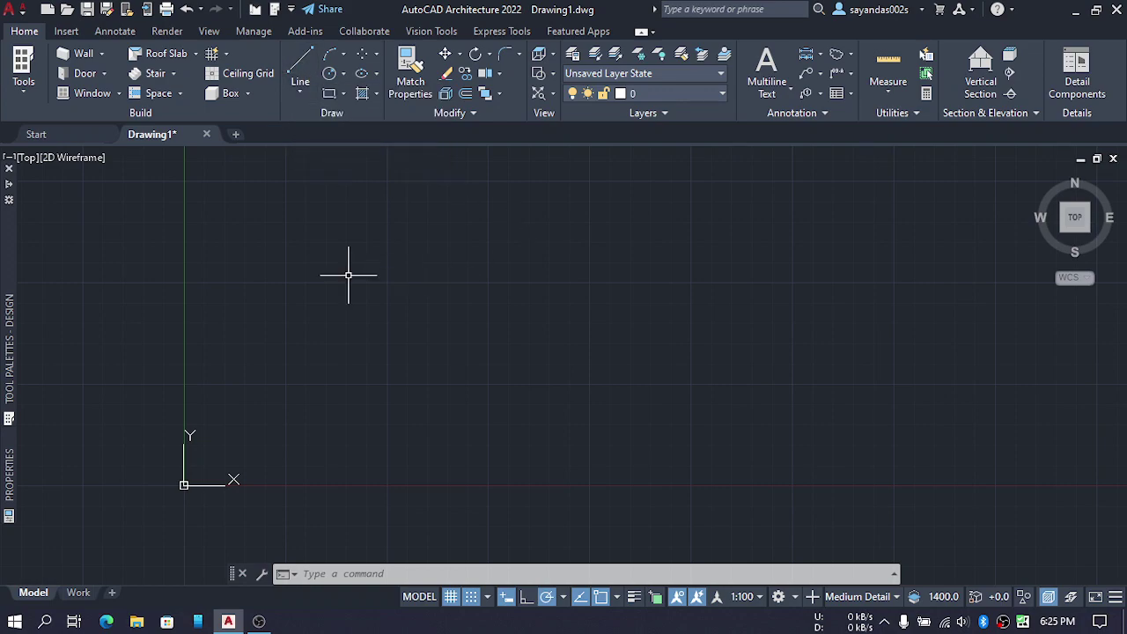
Draw a four-segment line zigzag: horizontal, down-left, right, then up-right at 45°
left_click(300, 66)
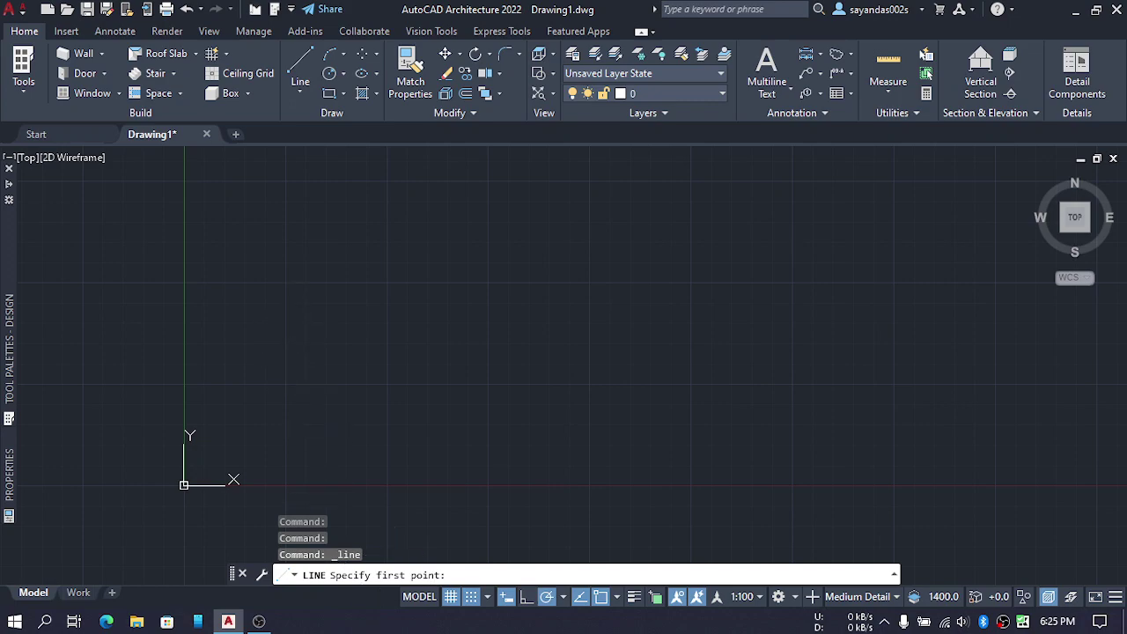
left_click(295, 315)
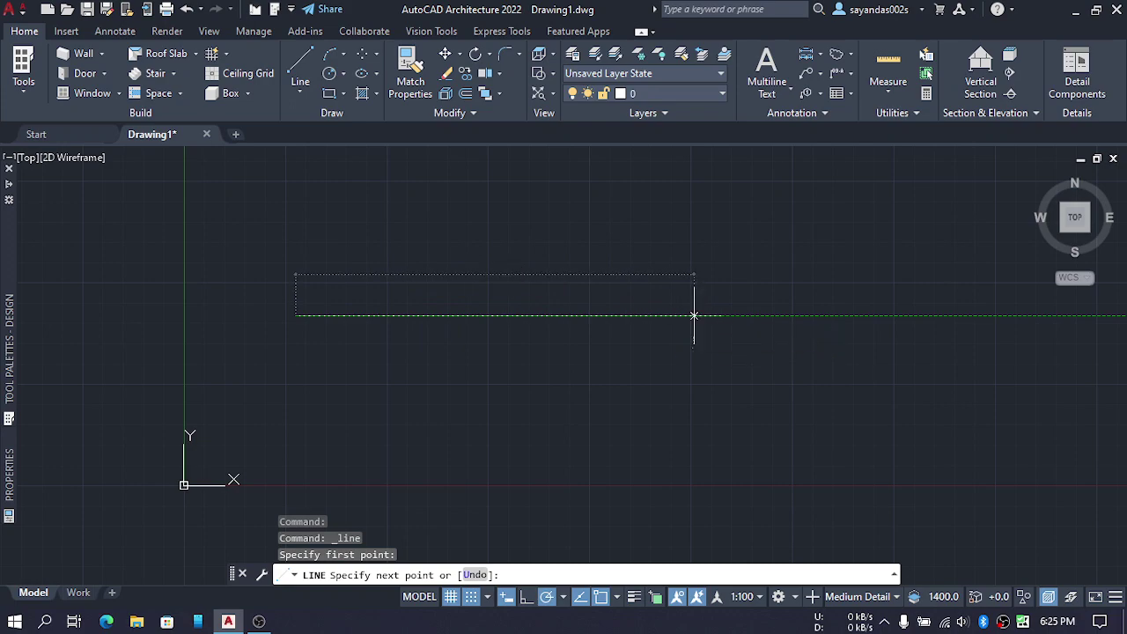
left_click(694, 316)
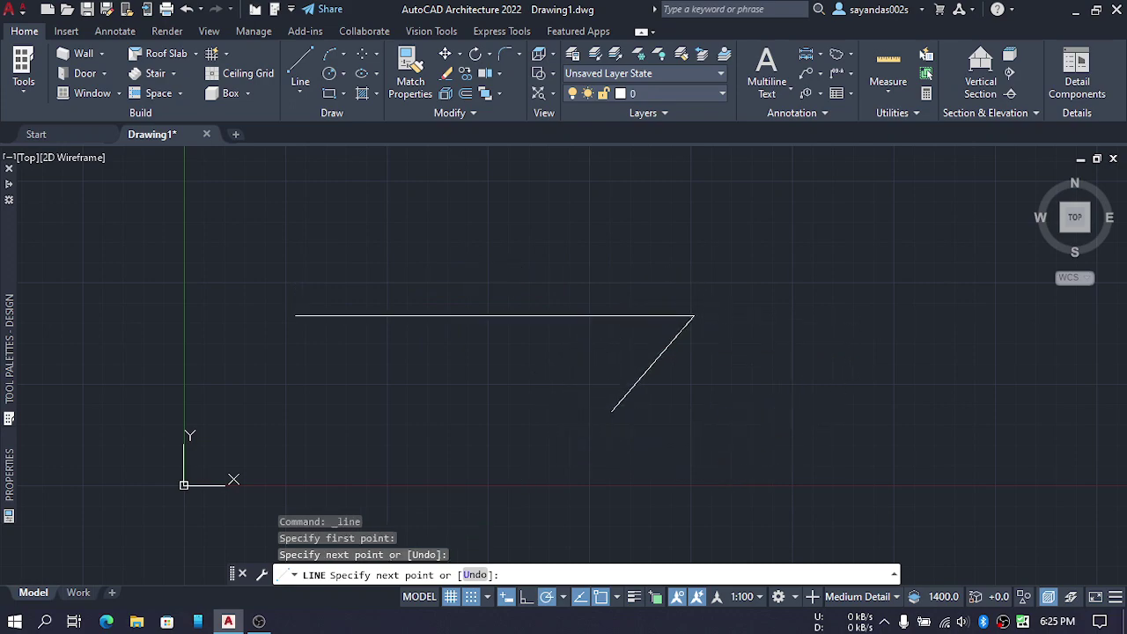
left_click(612, 410)
left_click(839, 375)
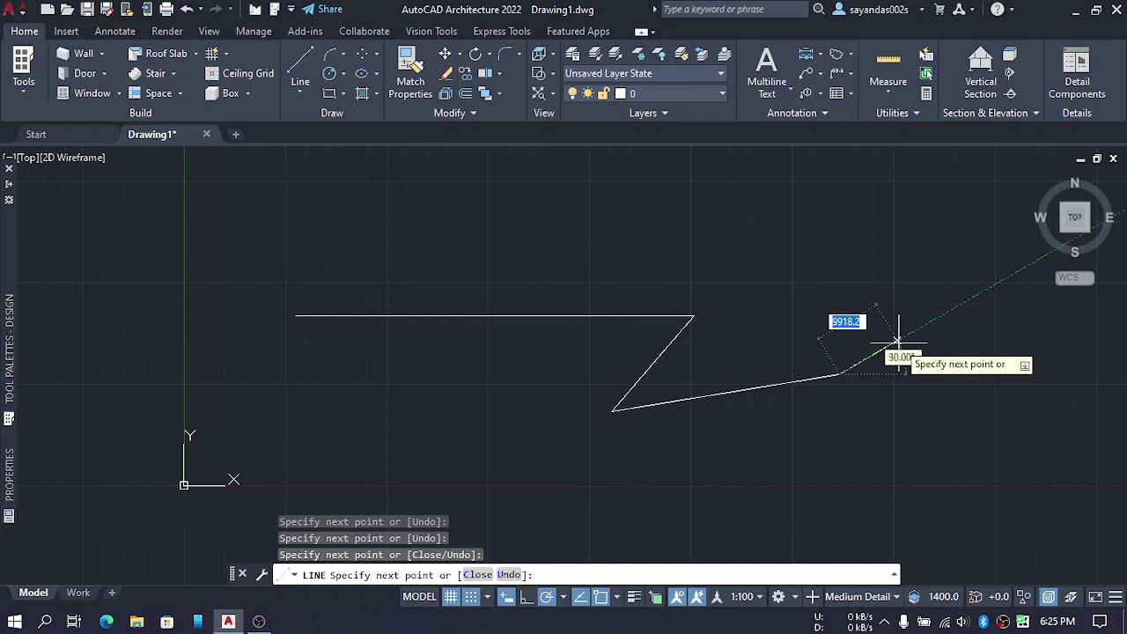
left_click(893, 322)
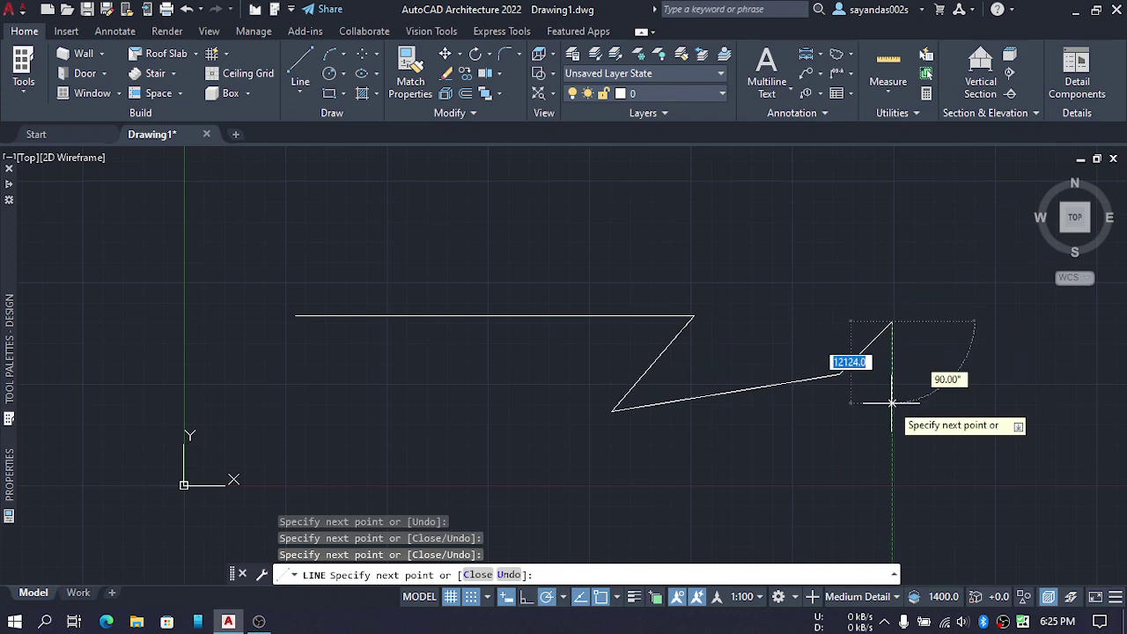
key("Escape")
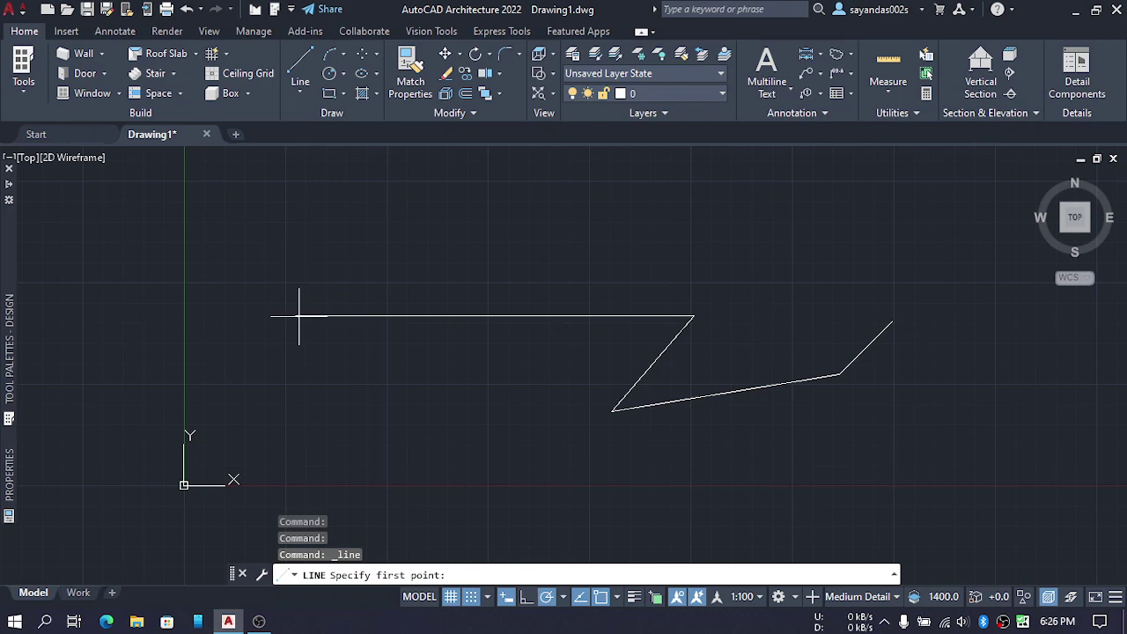
Draw a three-segment line chain from 0,0: up-right, down-right, then a short down-left segment
middle_click_drag(267, 457, 413, 414)
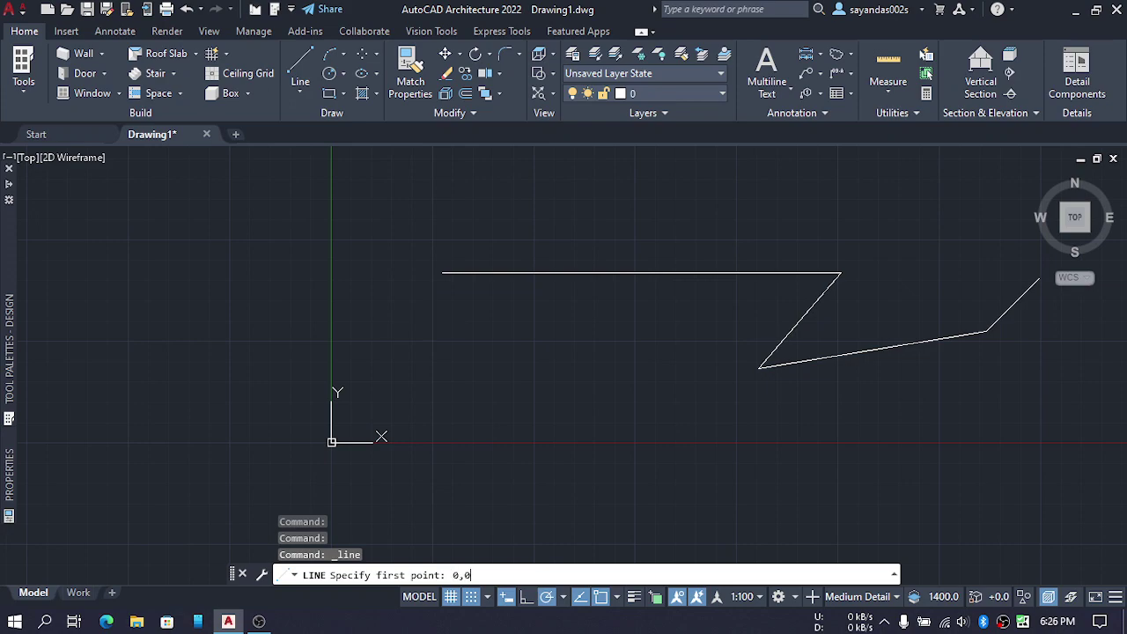
key("Return")
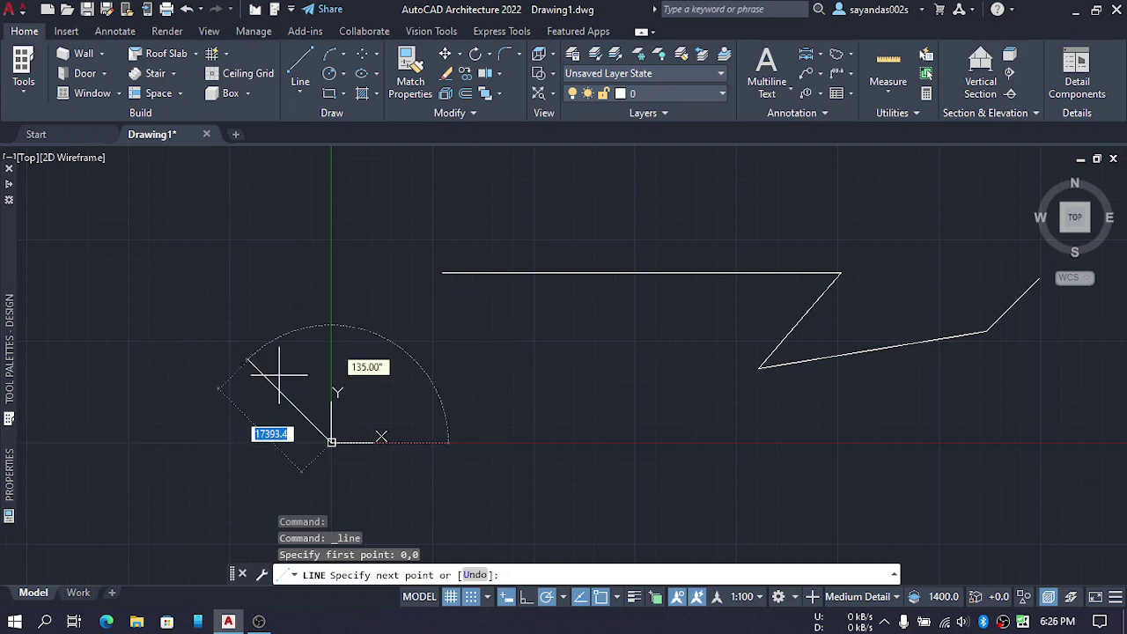
scroll(327, 440, "up", 4)
scroll(327, 440, "down", 4)
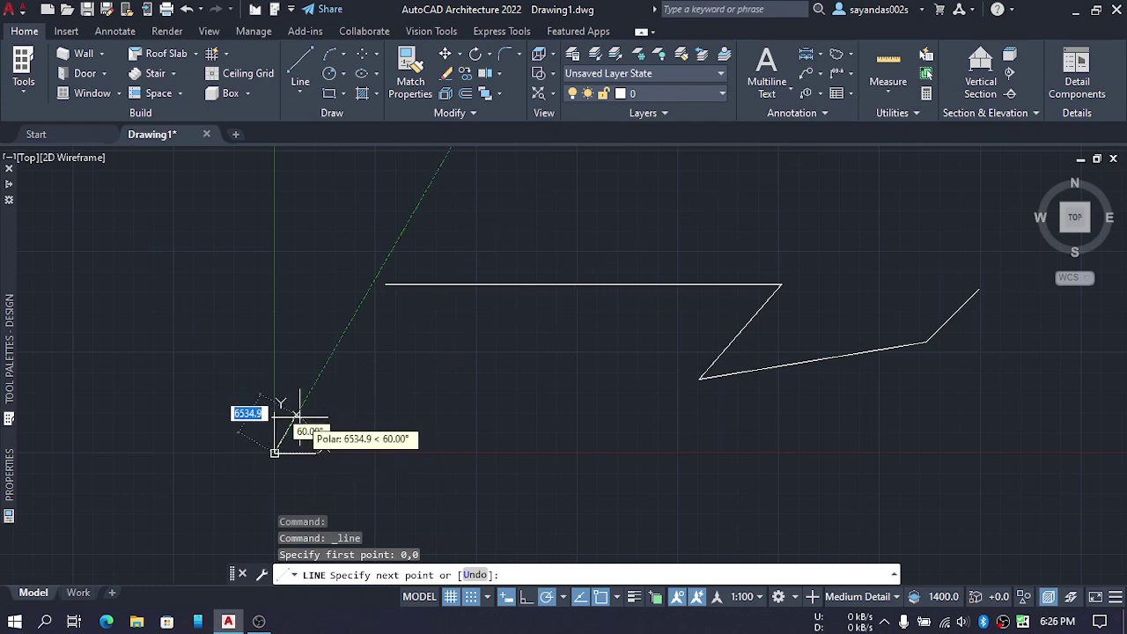
left_click(436, 330)
left_click(601, 366)
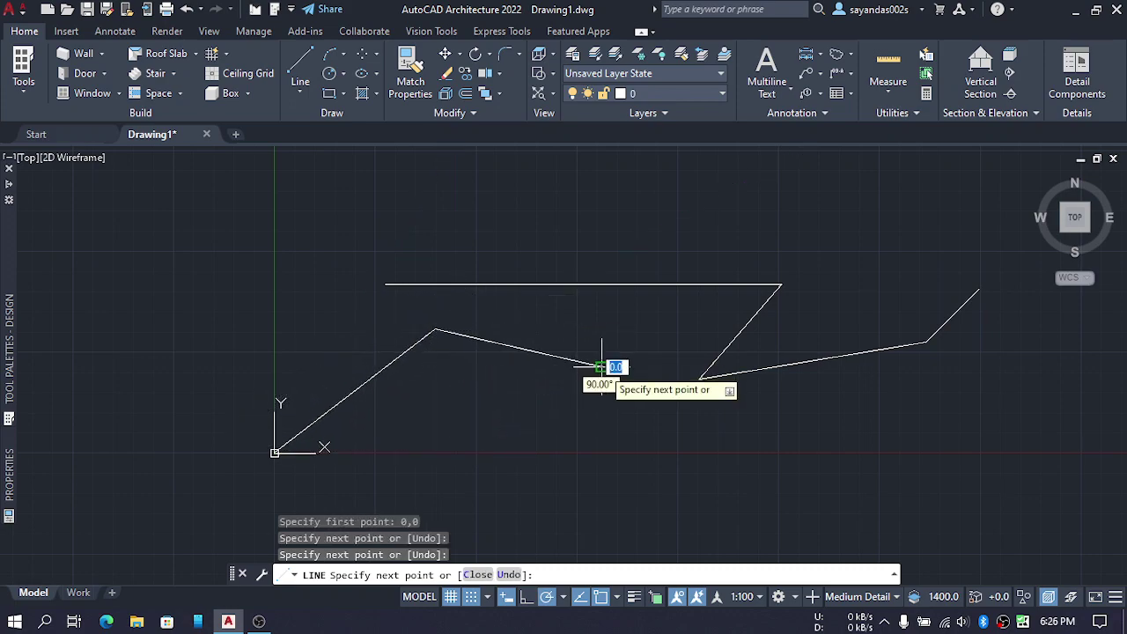
left_click(569, 426)
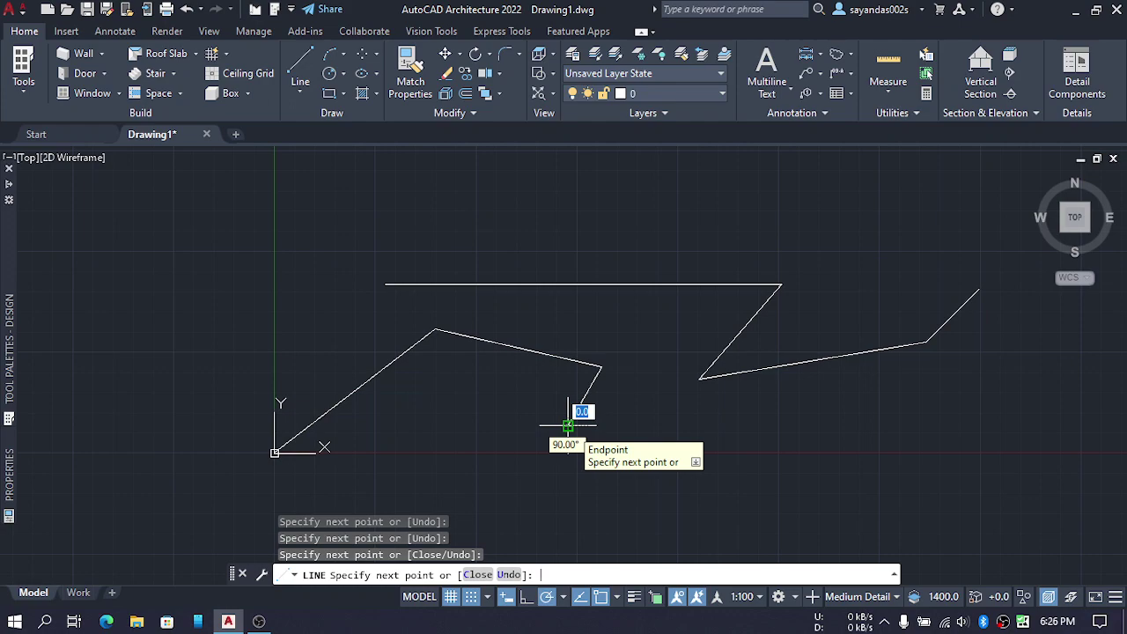
key("Return")
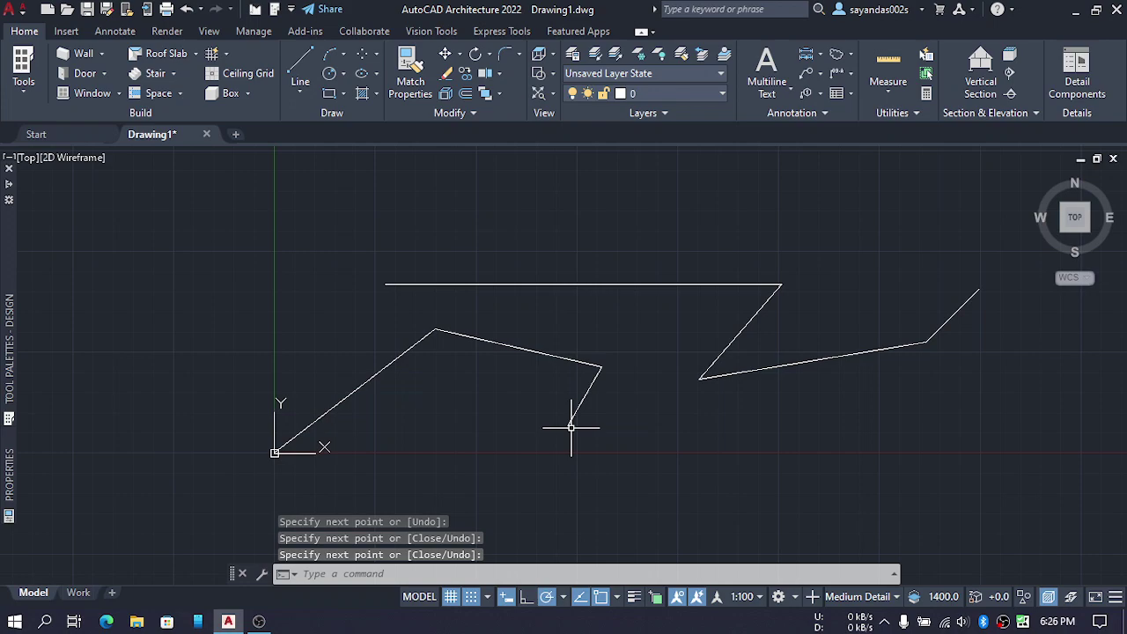
mouse_move(518, 361)
middle_mouse_down()
mouse_move(508, 353)
mouse_move(365, 390)
mouse_move(348, 353)
middle_mouse_up()
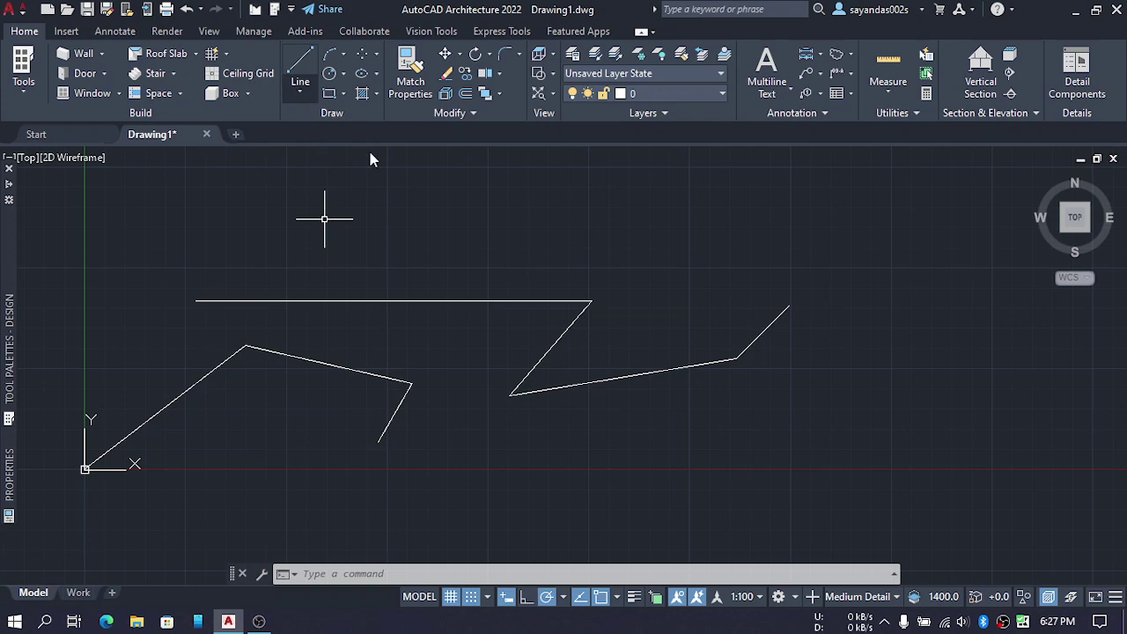
Draw a polyline across the top: a horizontal segment, then vertices sloping down to the right
left_click(301, 91)
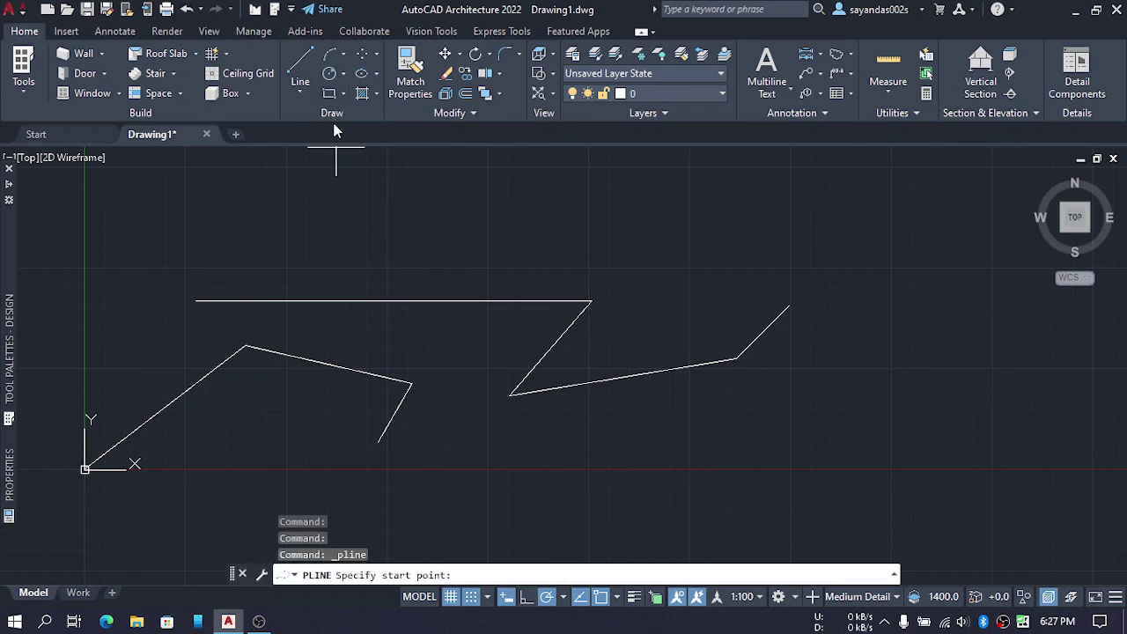
key("Escape")
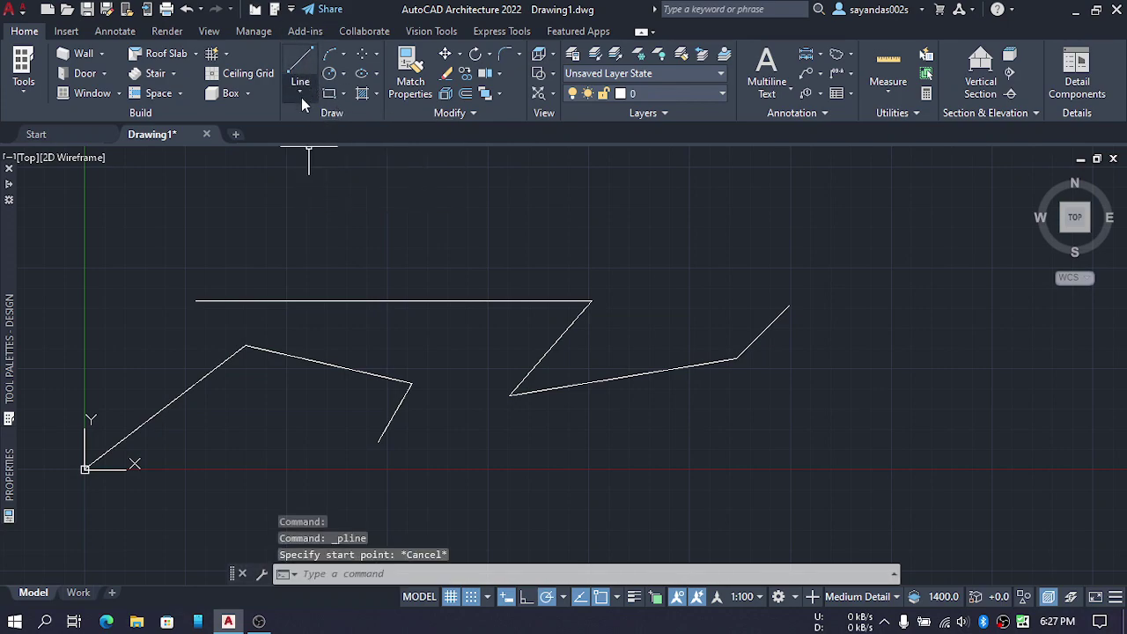
left_click(301, 95)
left_click(332, 154)
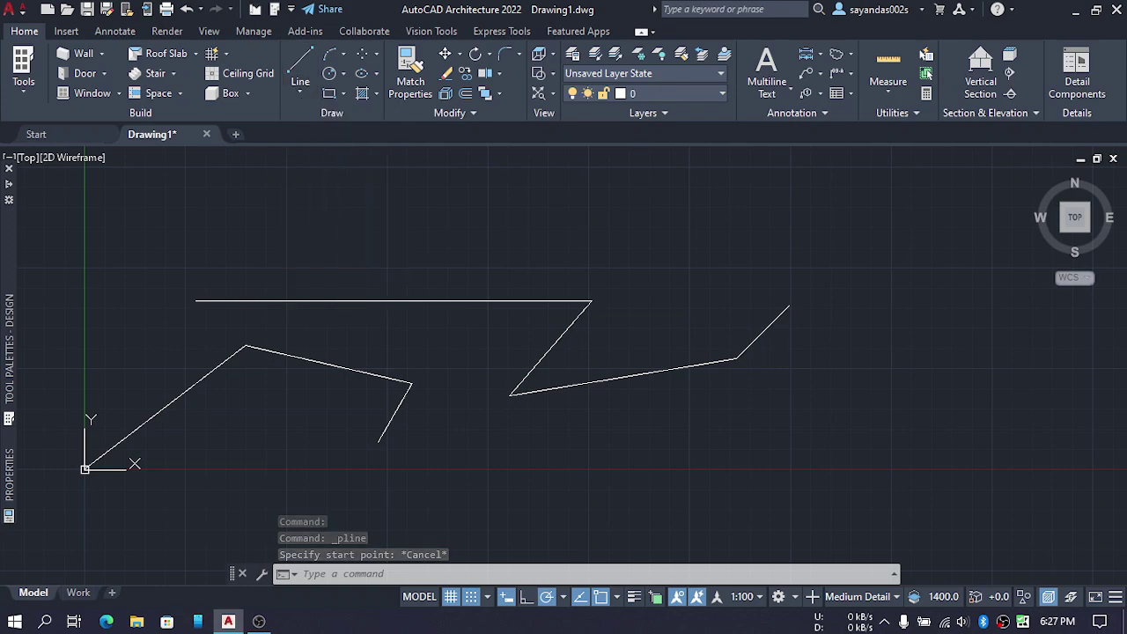
left_click(434, 219)
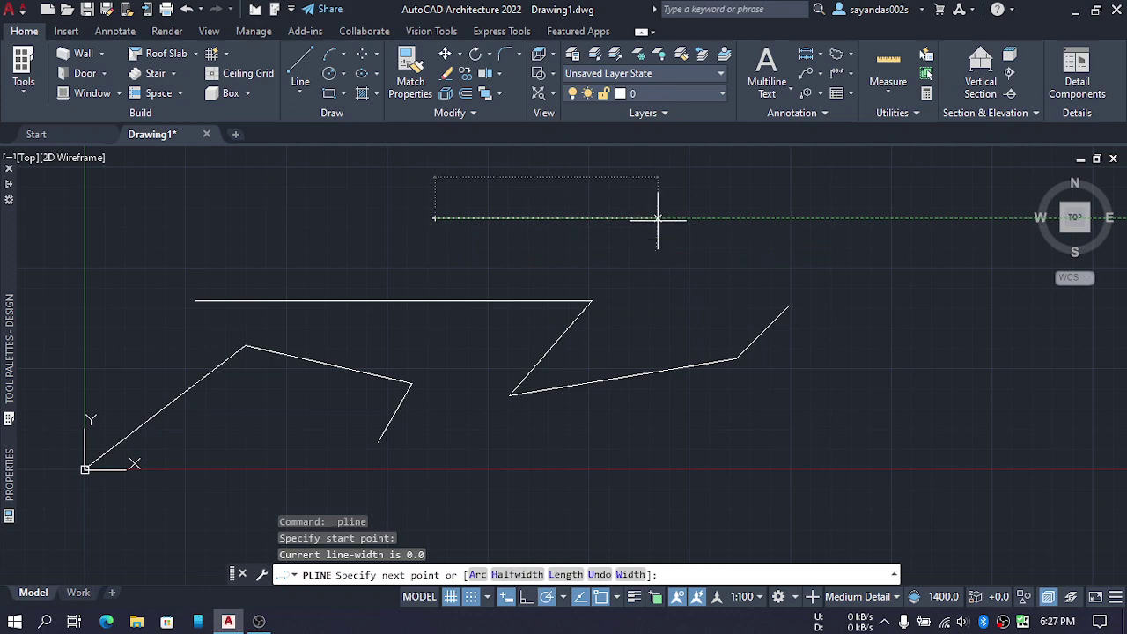
left_click(659, 218)
left_click(801, 263)
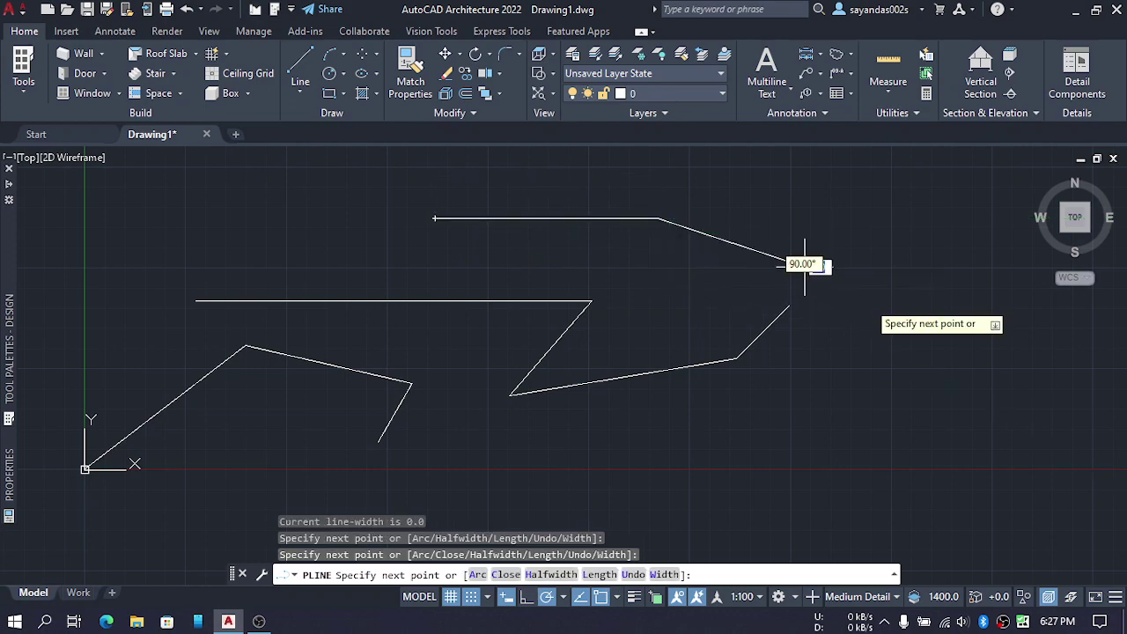
left_click(827, 280)
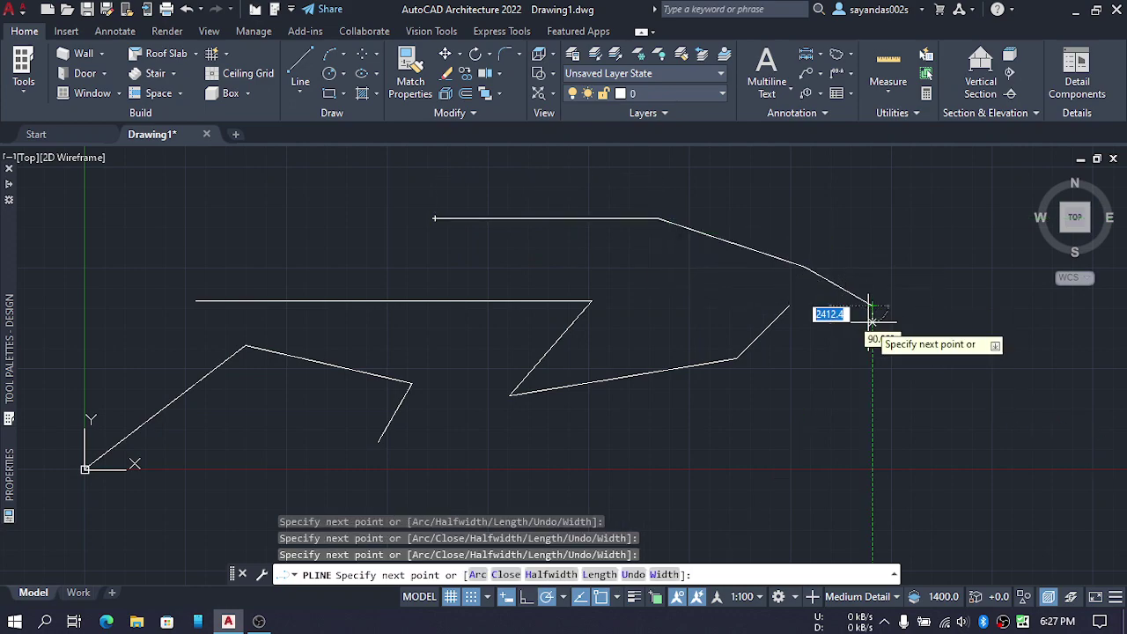
left_click(872, 308)
key("Return")
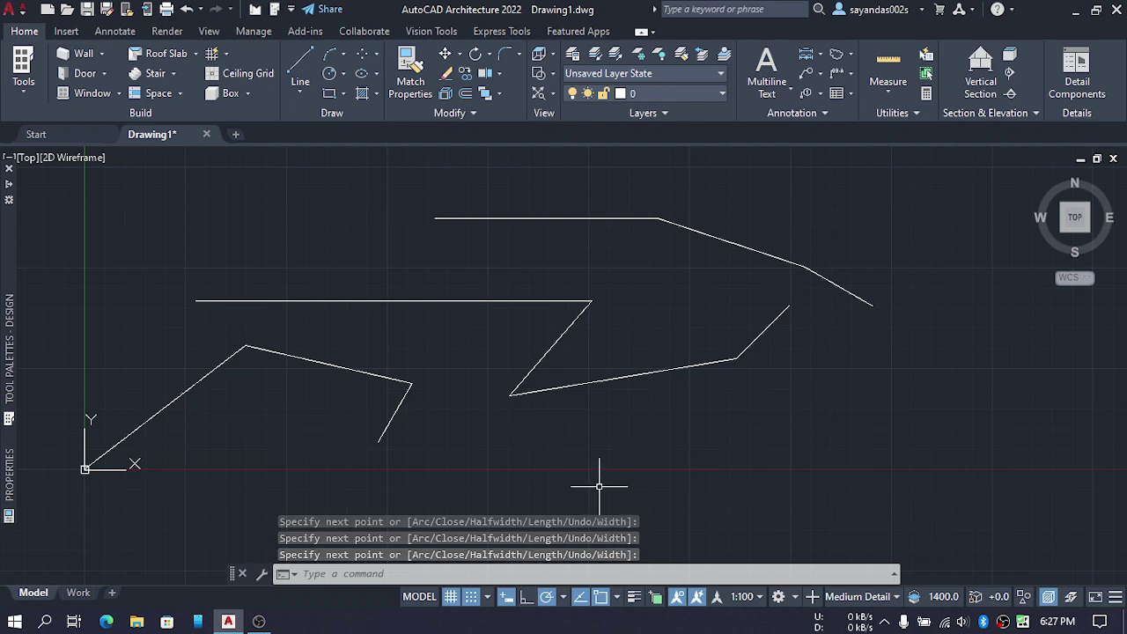
left_click(454, 301)
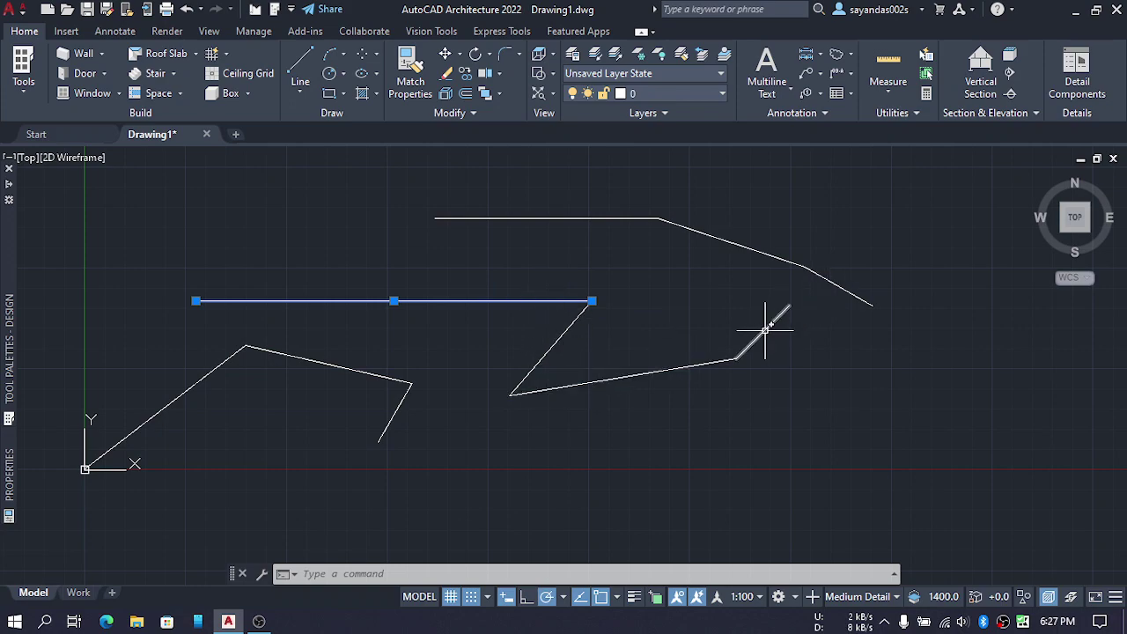
Raise the long line's right endpoint to tilt it, and lift the polyline's middle vertex into a peak
left_click(591, 302)
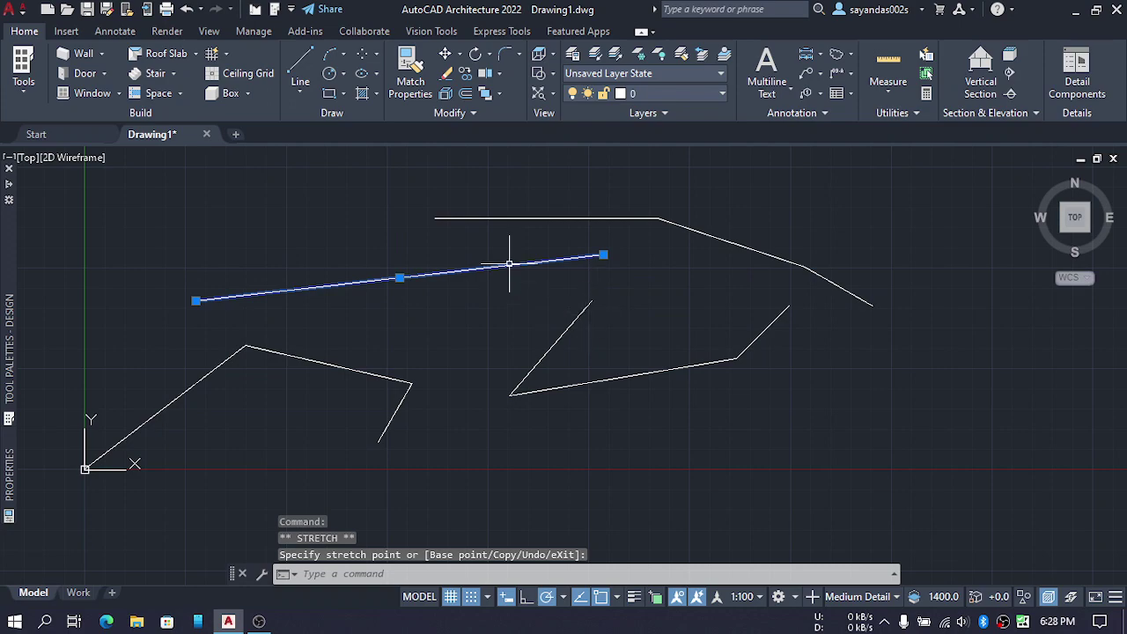
left_click(552, 216)
left_click(552, 217)
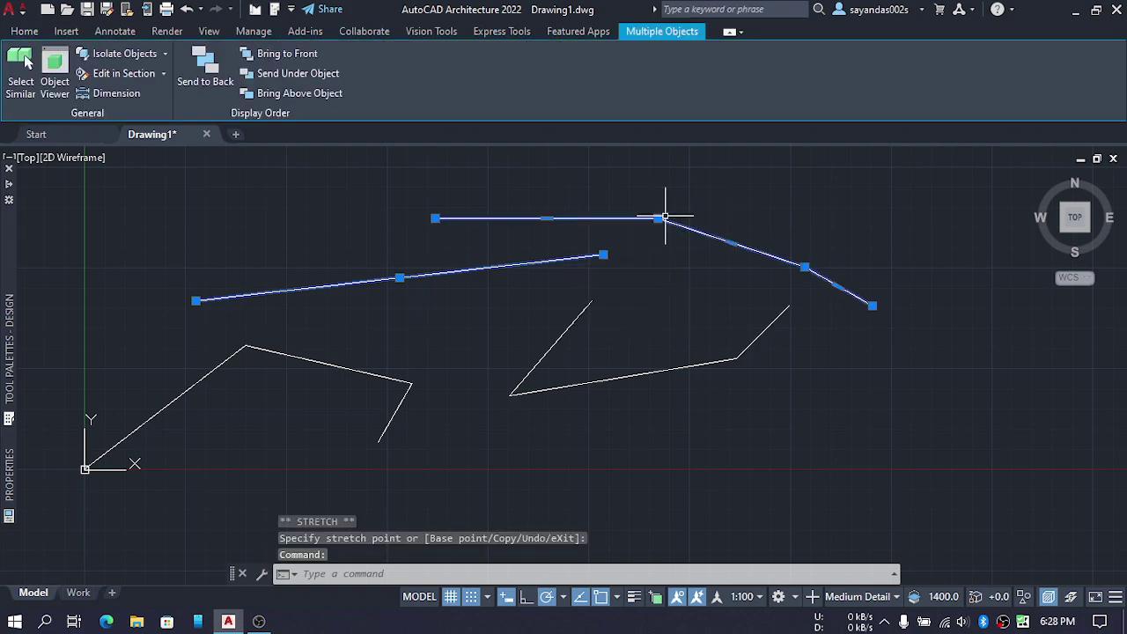
left_click(658, 217)
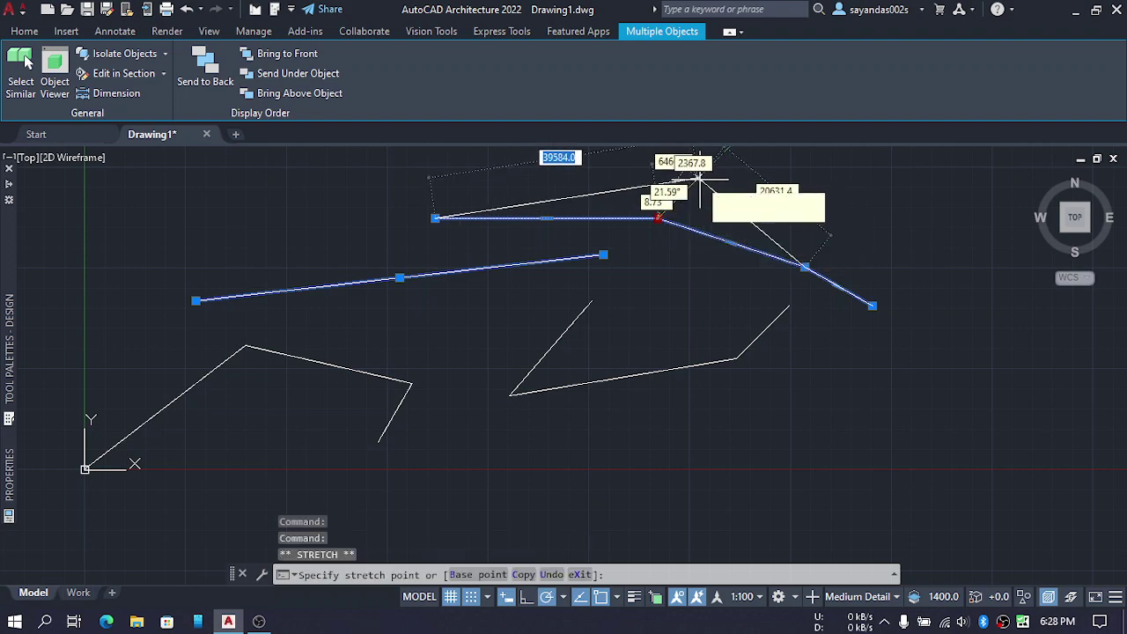
left_click(698, 180)
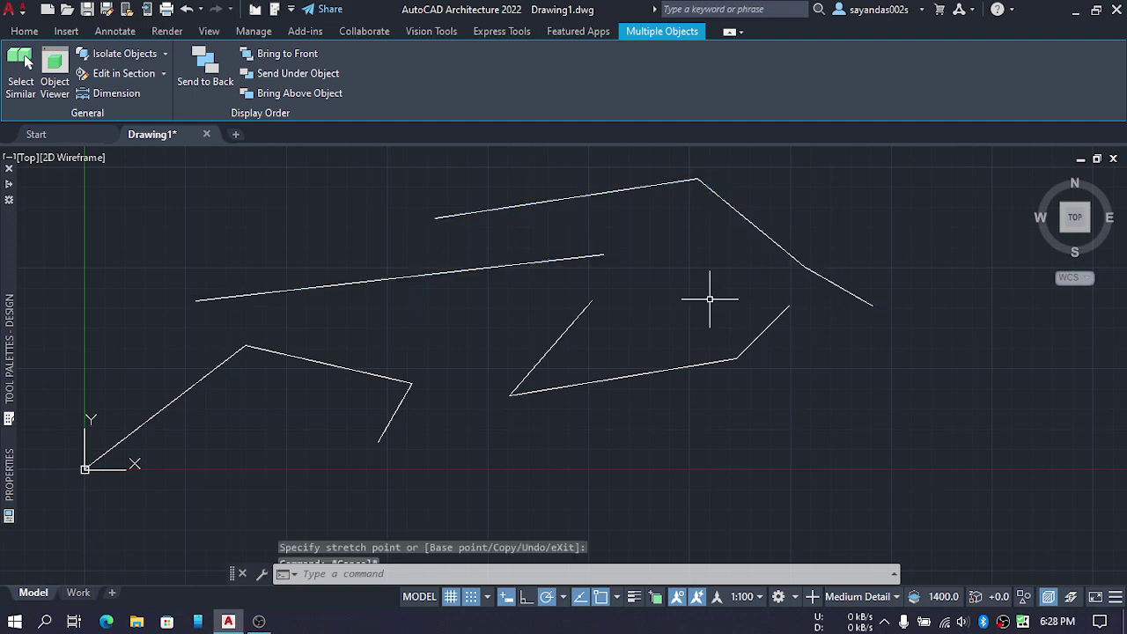
key("Escape")
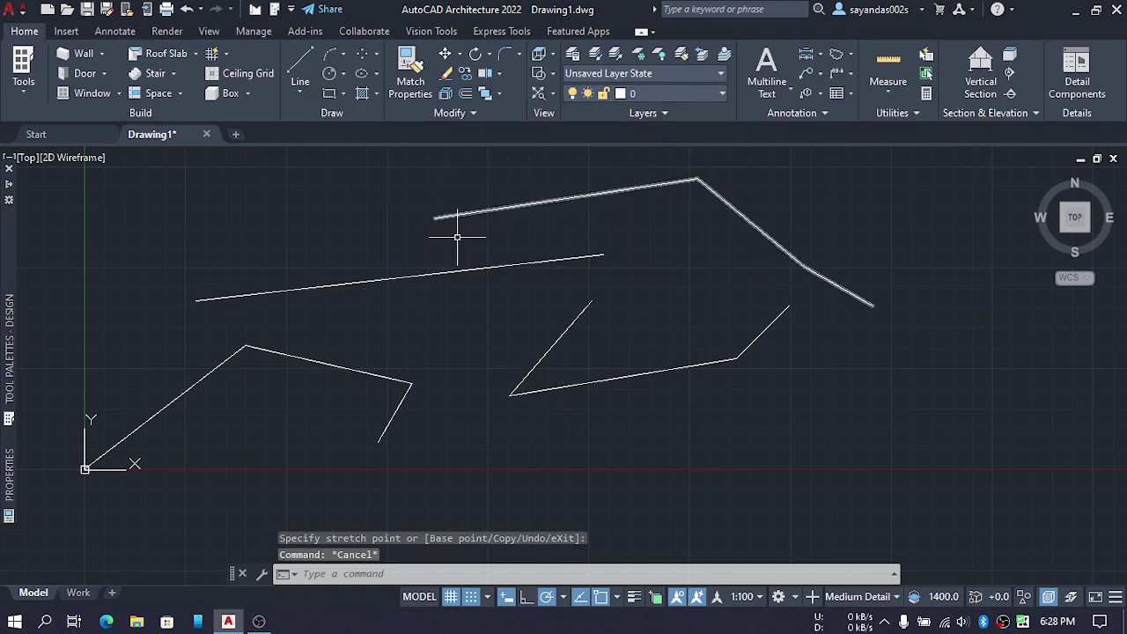
middle_click_drag(452, 239, 418, 258)
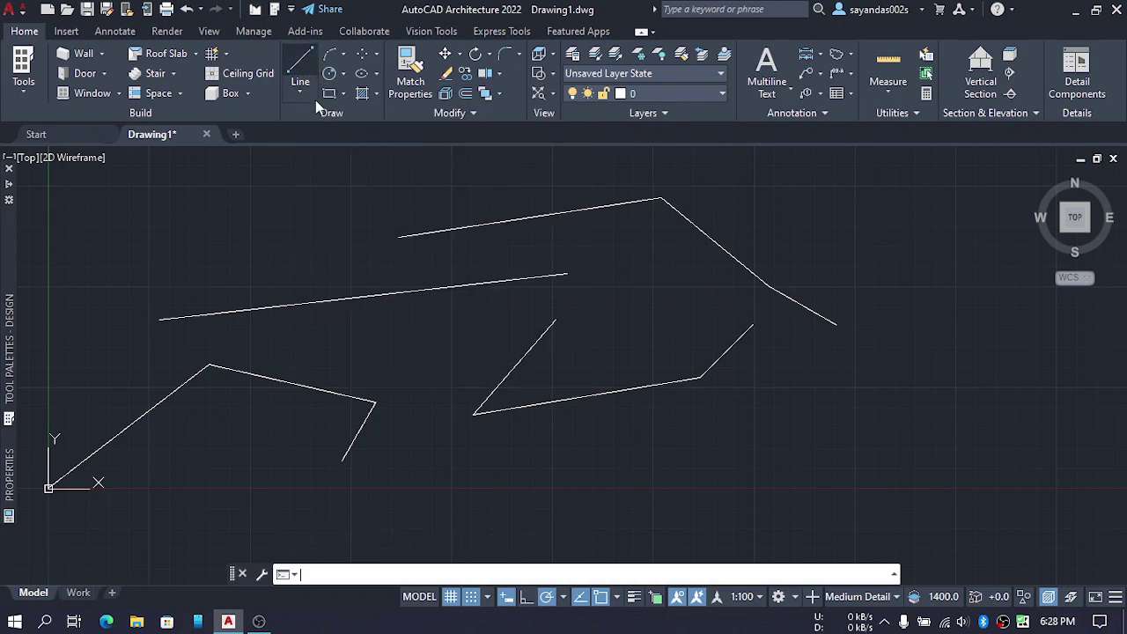
Start a center-radius circle after cancelling a stray Line command
left_click(300, 66)
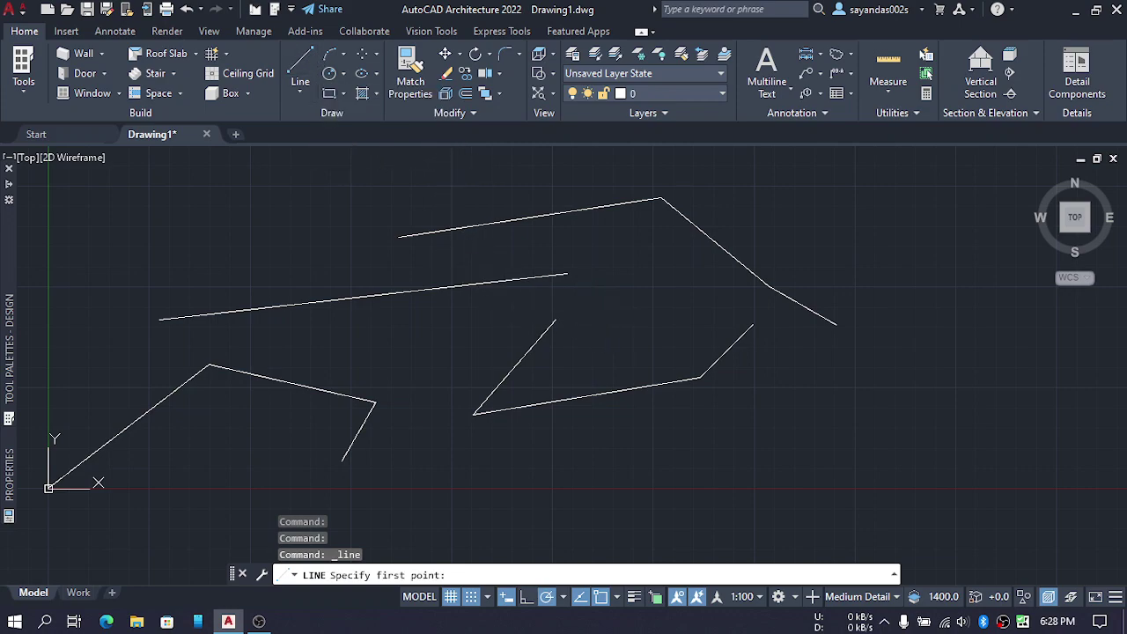
key("Escape")
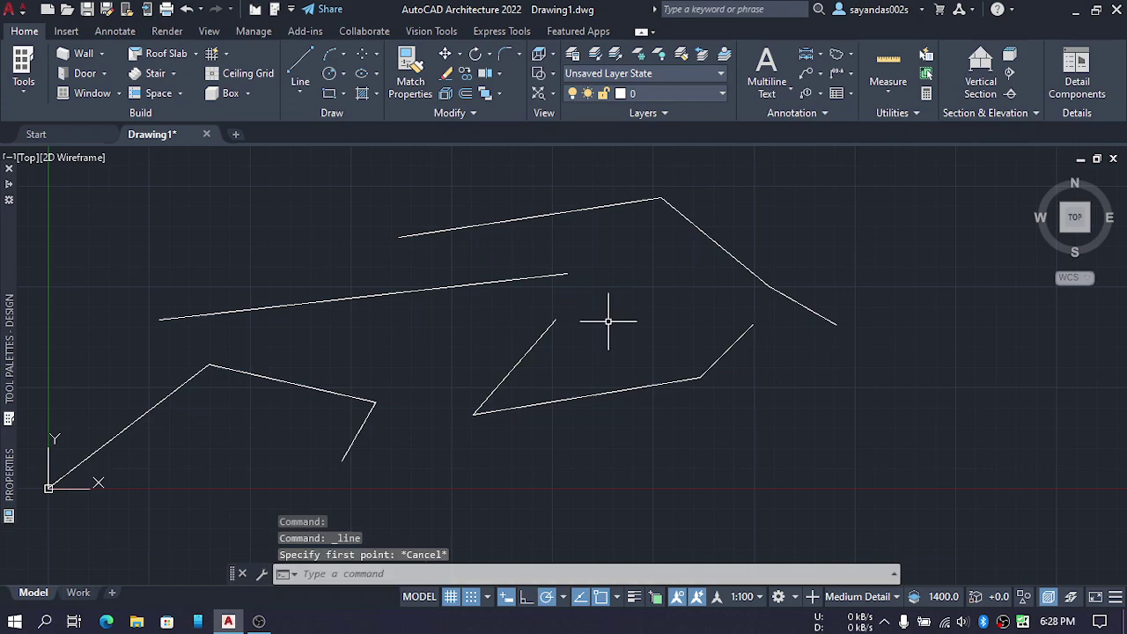
left_click(333, 78)
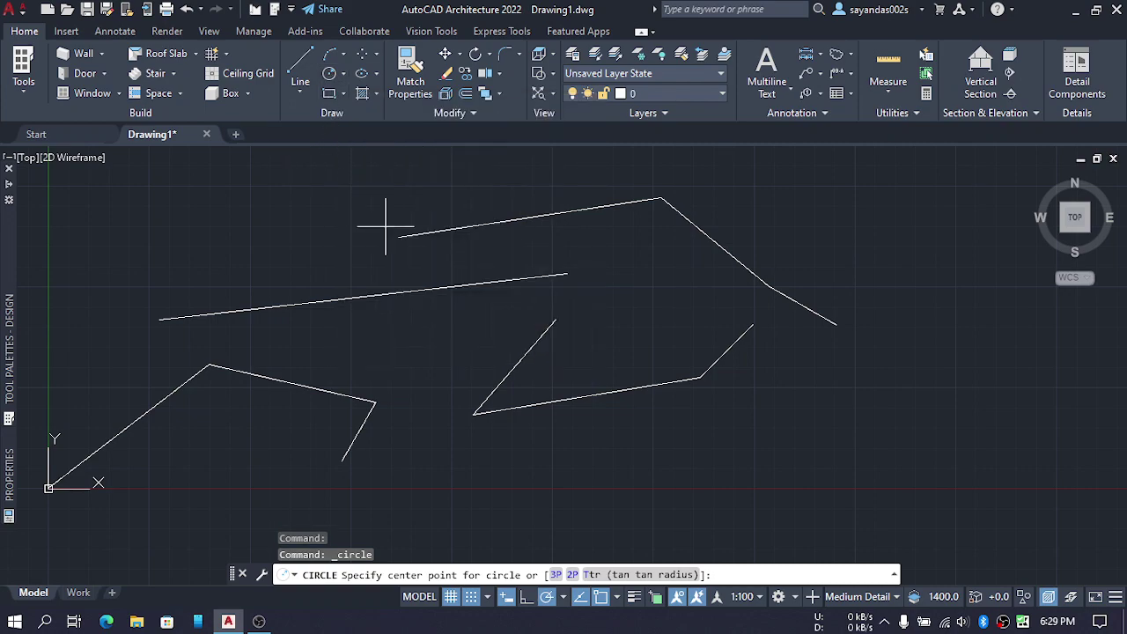
Draw a circle centred on the tilted line's right end, then a 9000-radius circle on the polyline's end
left_click(568, 274)
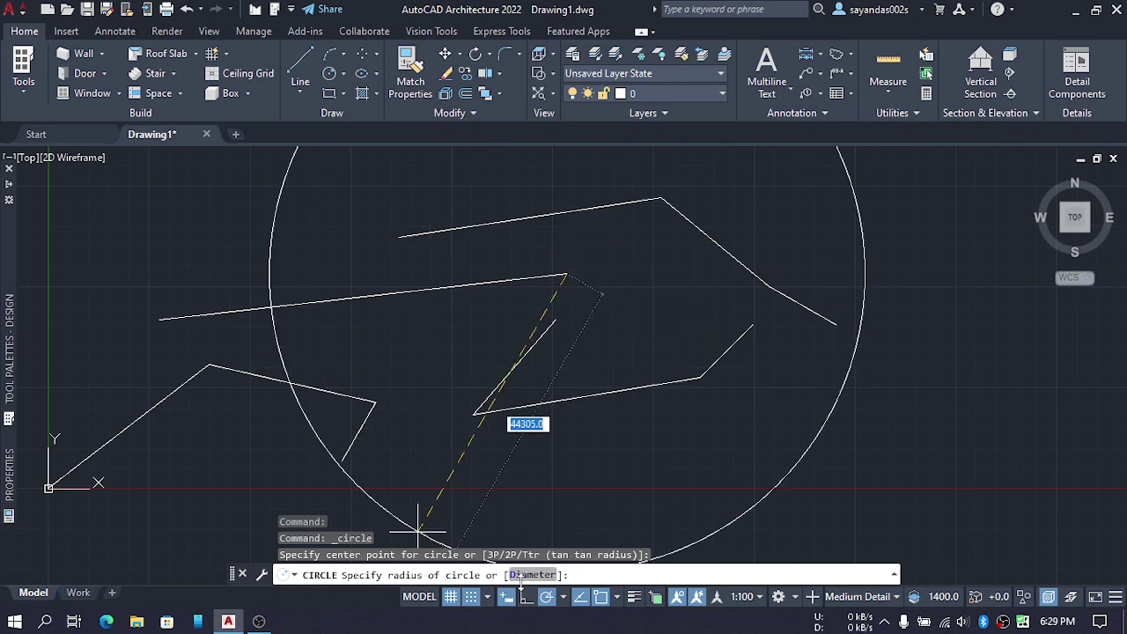
left_click(637, 280)
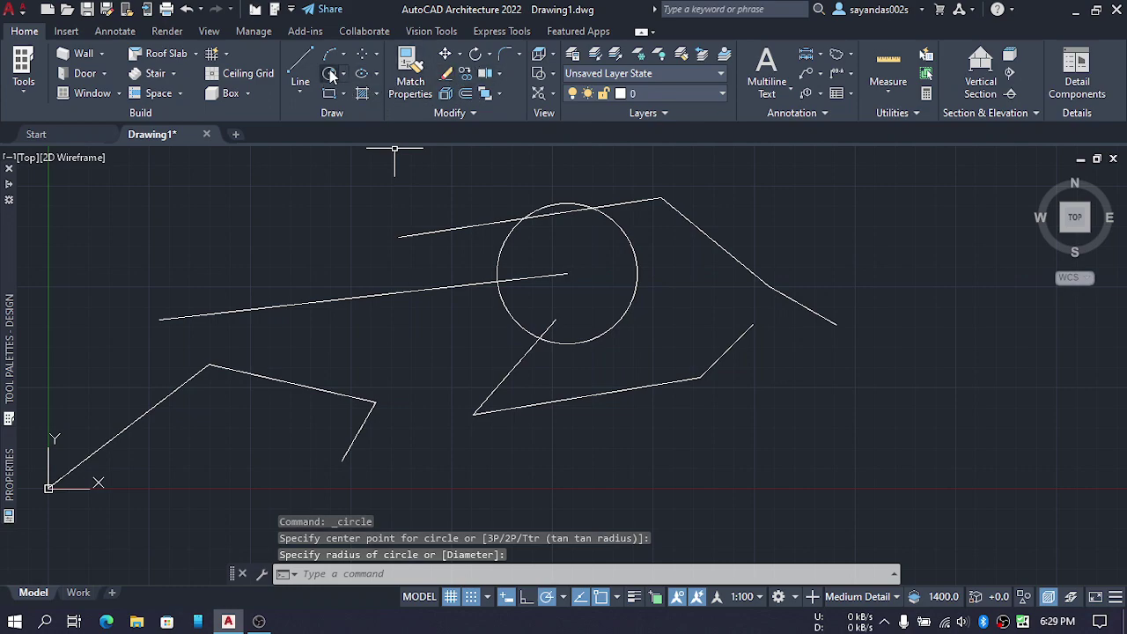
key("Return")
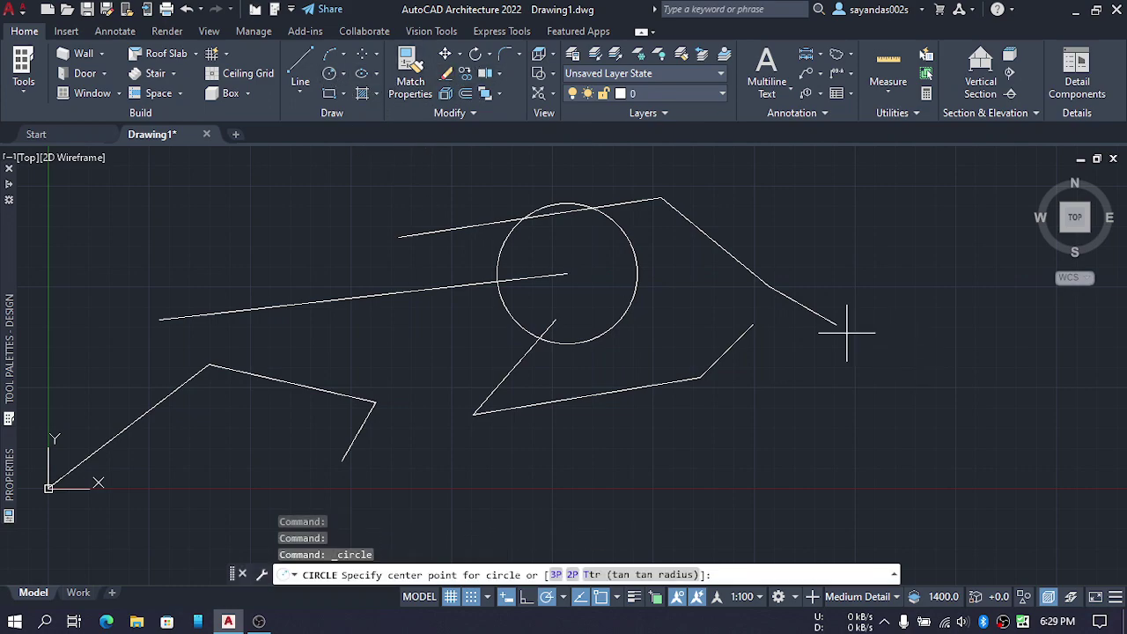
left_click(835, 325)
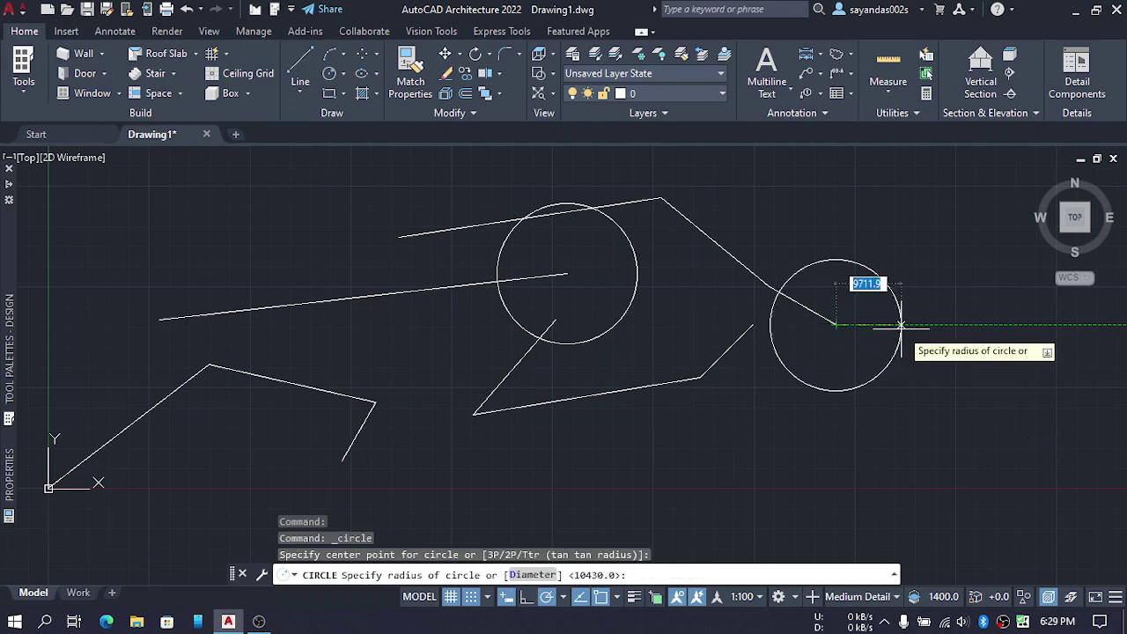
type("8")
key("BackSpace")
type("9000")
key("Return")
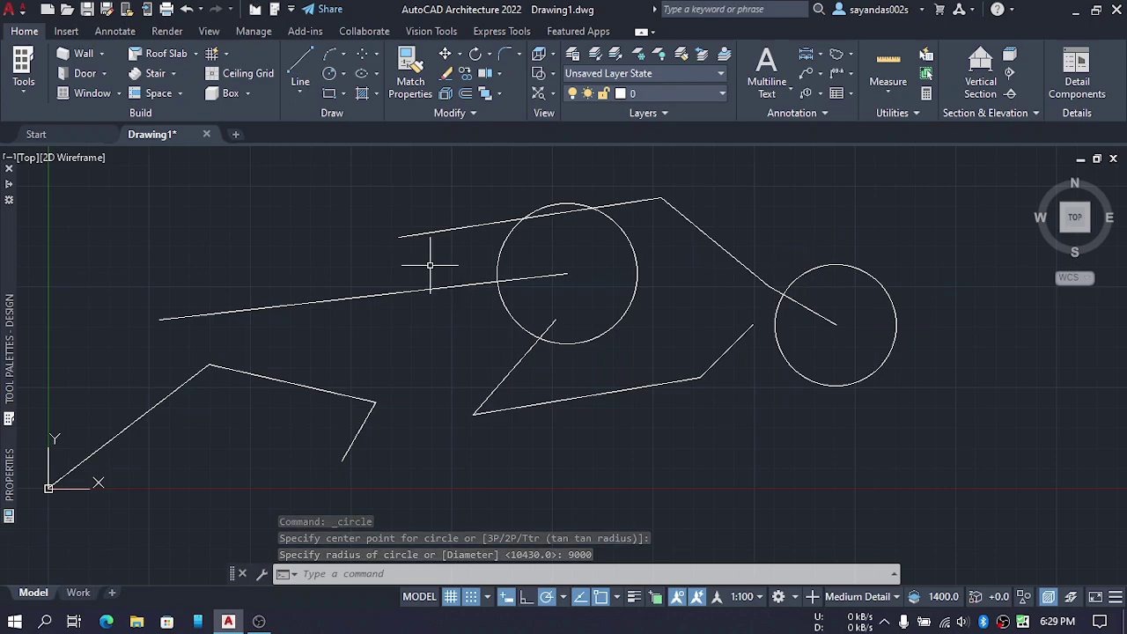
Zoom and pan to fit the whole sketch, then start a new circle from the Circle flyout
scroll(692, 320, "up", 2)
scroll(652, 340, "down", 6)
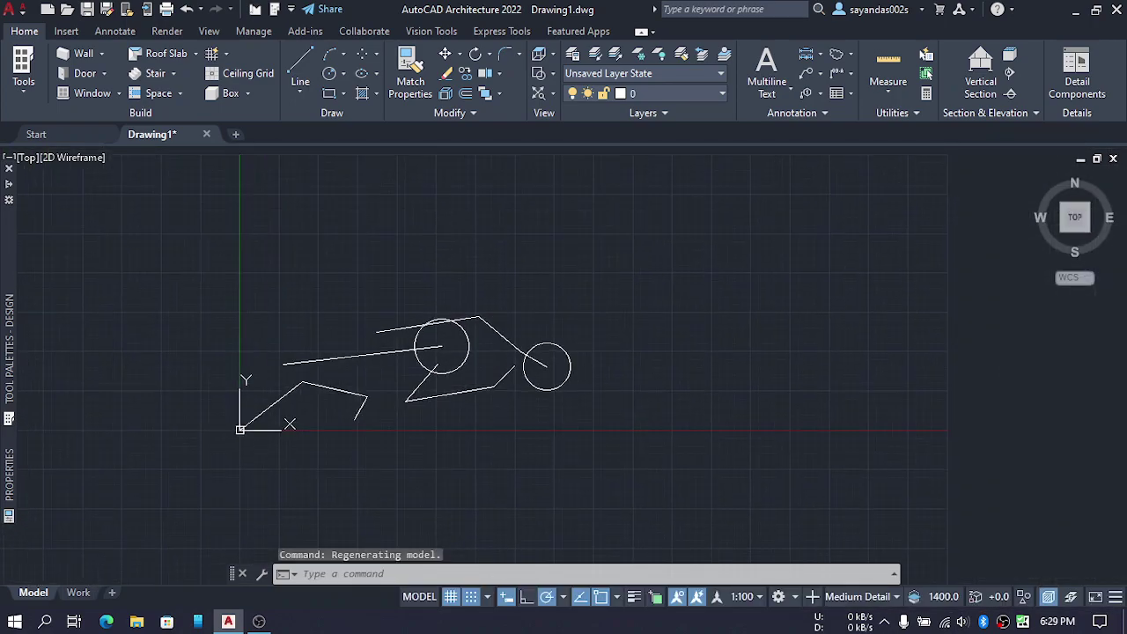
scroll(515, 357, "up", 2)
middle_click_drag(496, 360, 548, 338)
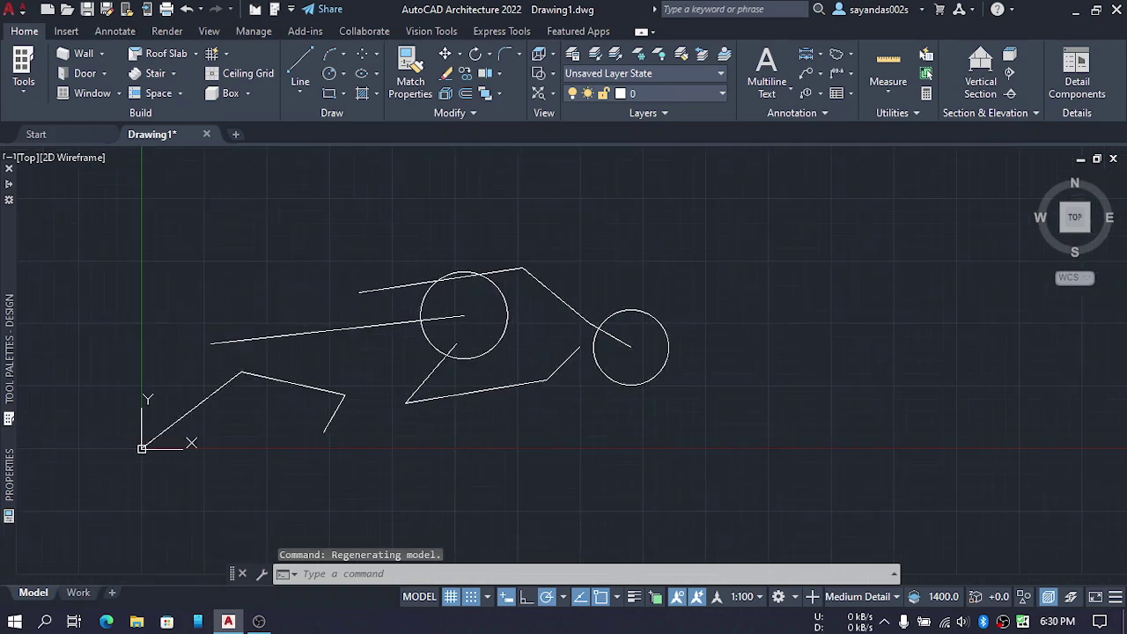
left_click(343, 74)
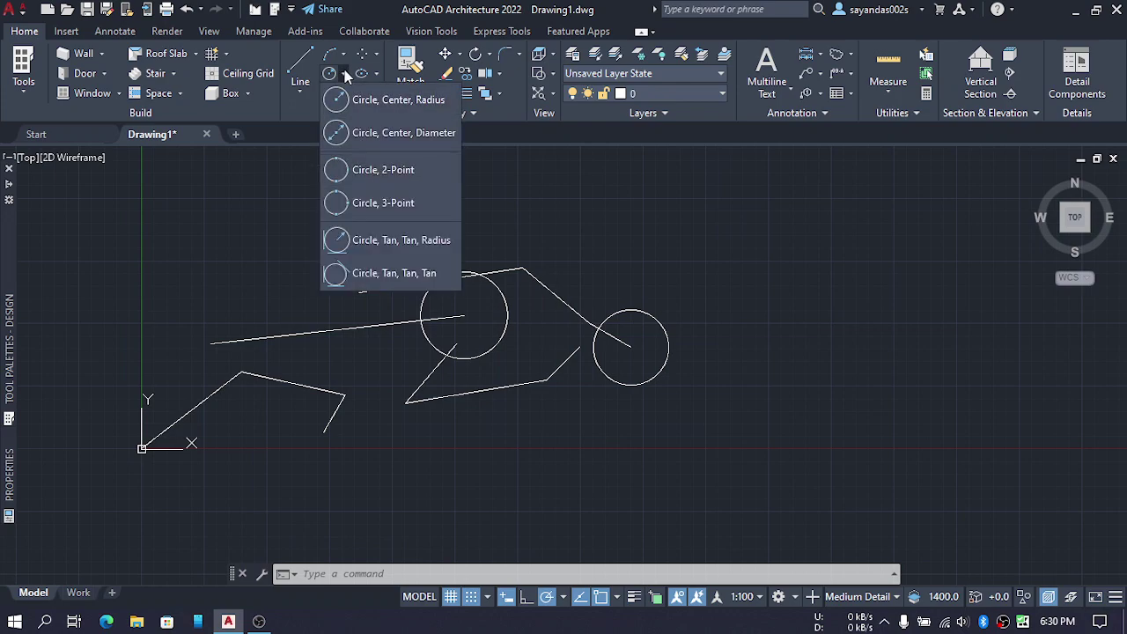
left_click(387, 100)
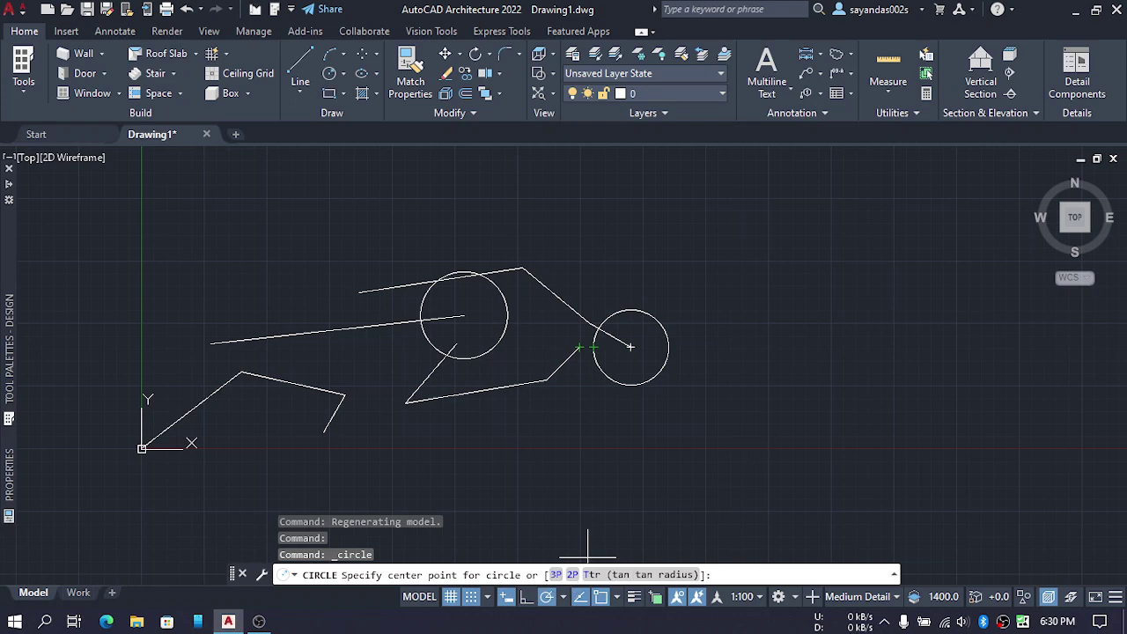
Draw a large three-point circle right of the sketch and centre it in view
left_click(556, 575)
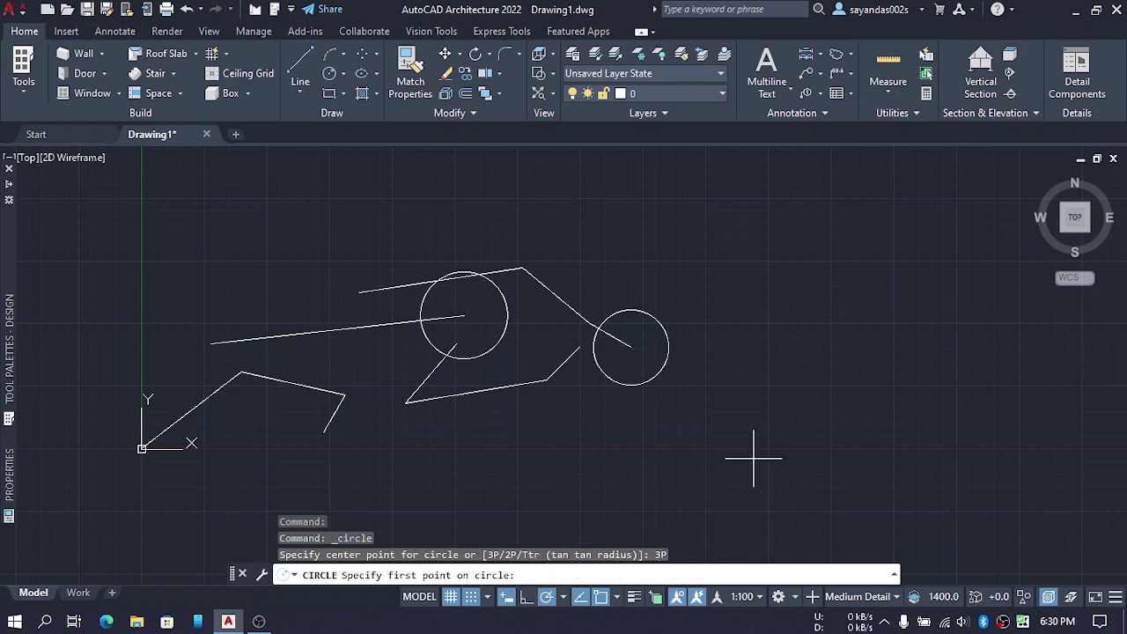
left_click(755, 333)
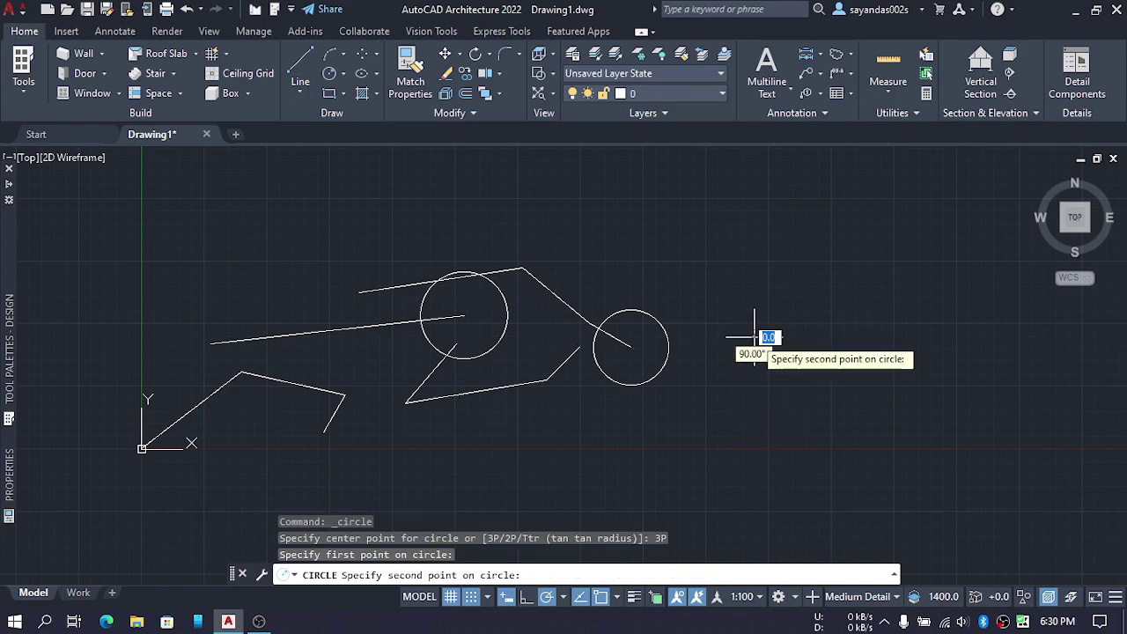
left_click(852, 277)
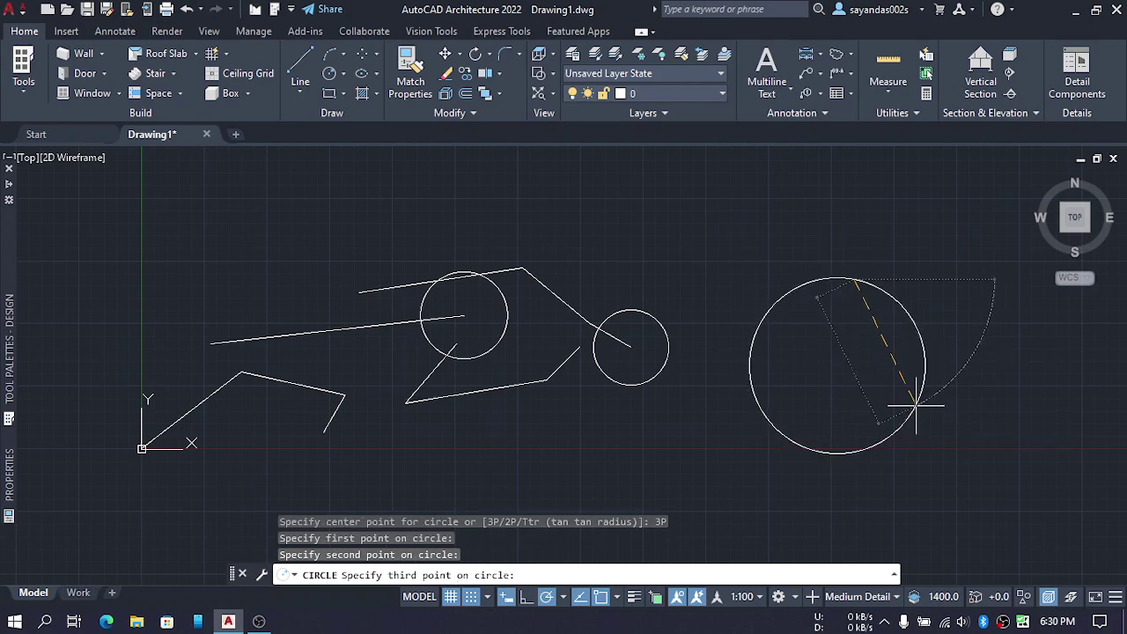
left_click(916, 405)
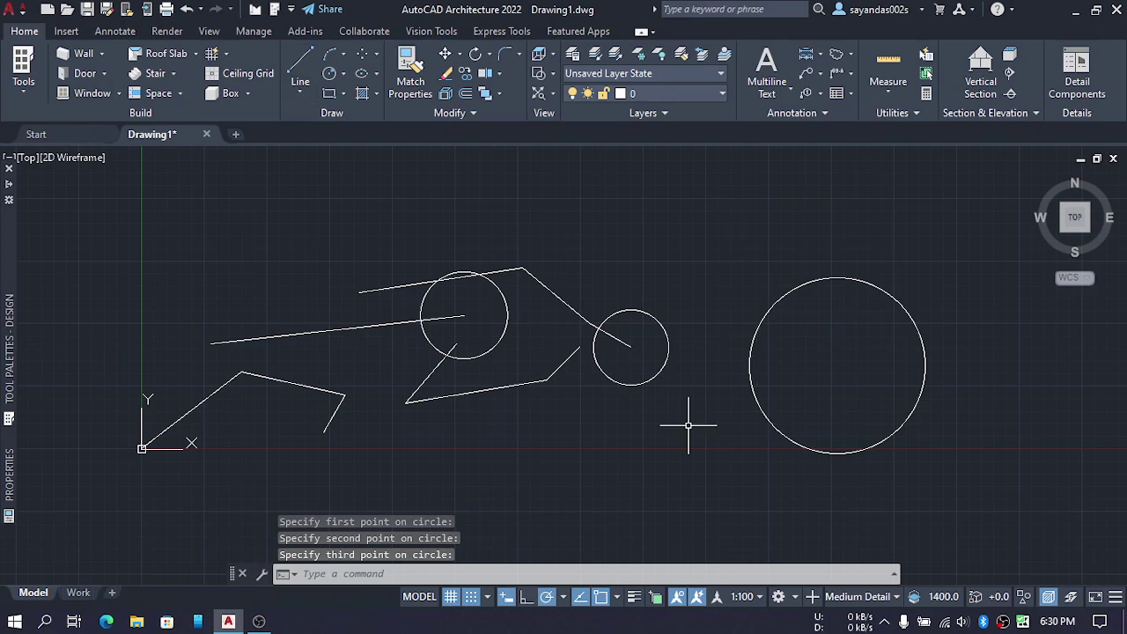
mouse_move(374, 415)
middle_mouse_down()
mouse_move(458, 347)
mouse_move(476, 358)
mouse_move(174, 467)
middle_mouse_up()
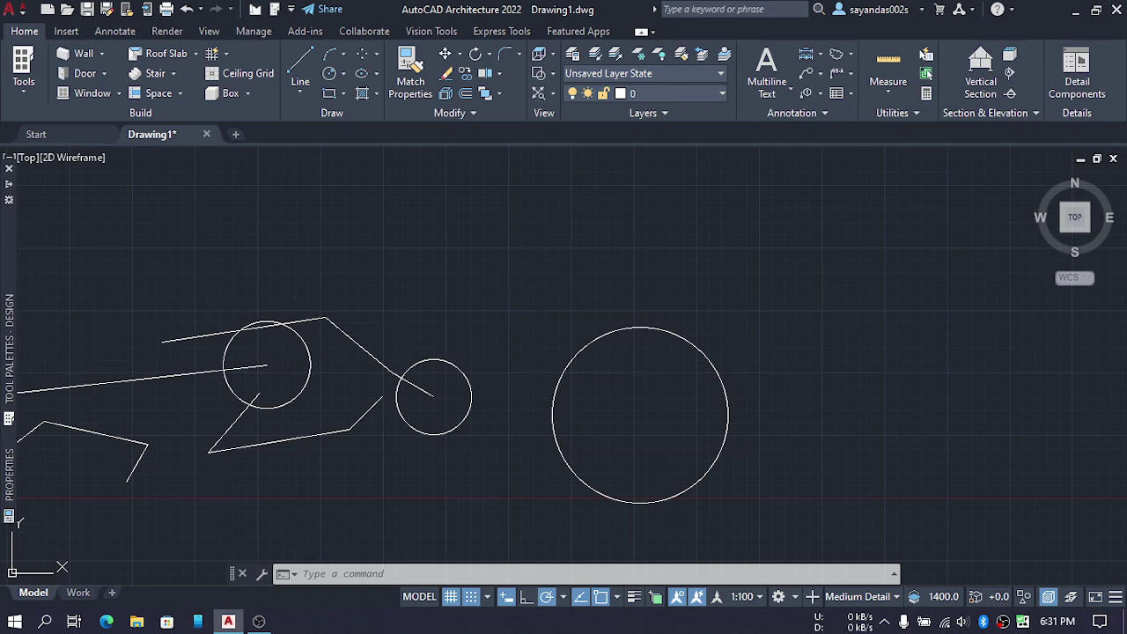
Draw a tall 5000-wide rectangle from a grid-snapped corner right of the circle
type("rec")
key("Return")
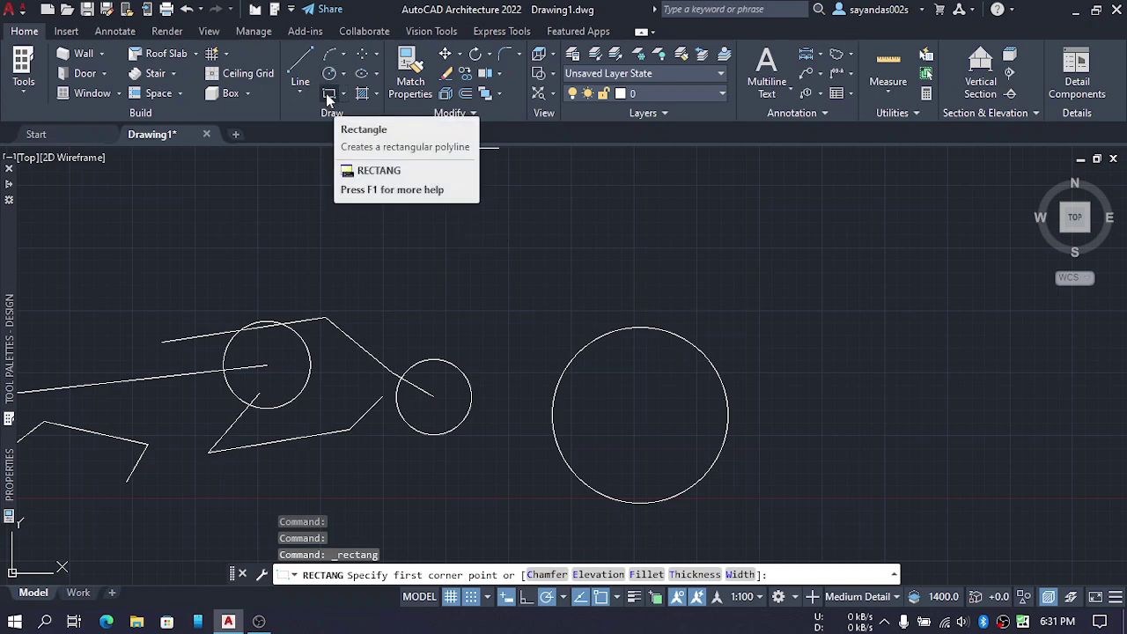
mouse_move(584, 259)
middle_mouse_down()
mouse_move(380, 280)
mouse_move(334, 264)
mouse_move(340, 285)
middle_mouse_up()
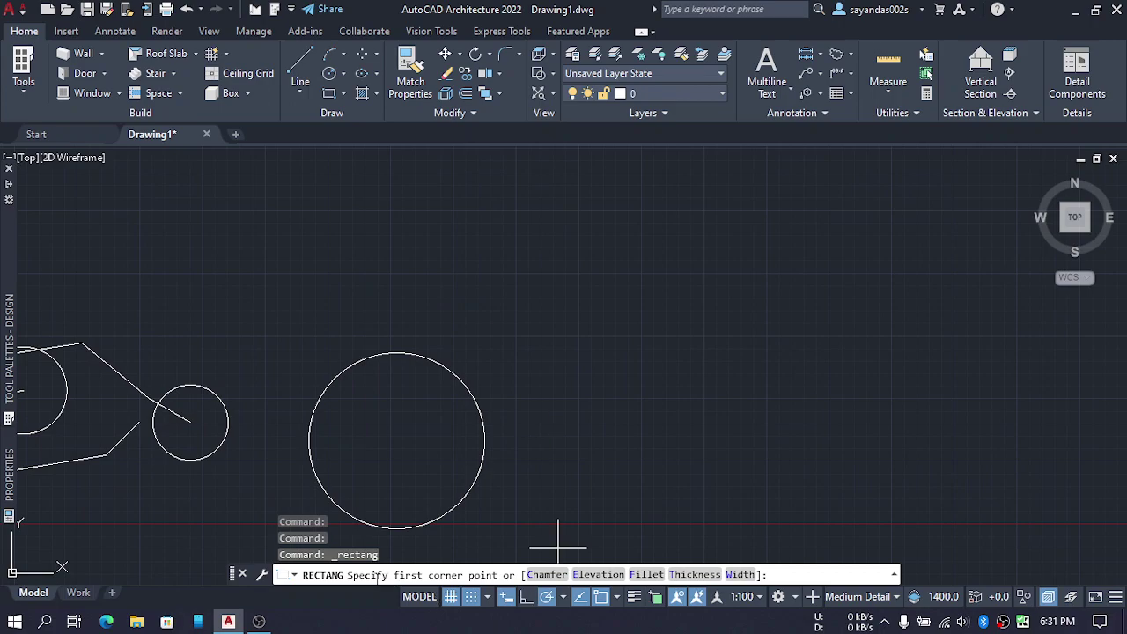
left_click(471, 598)
left_click(579, 220)
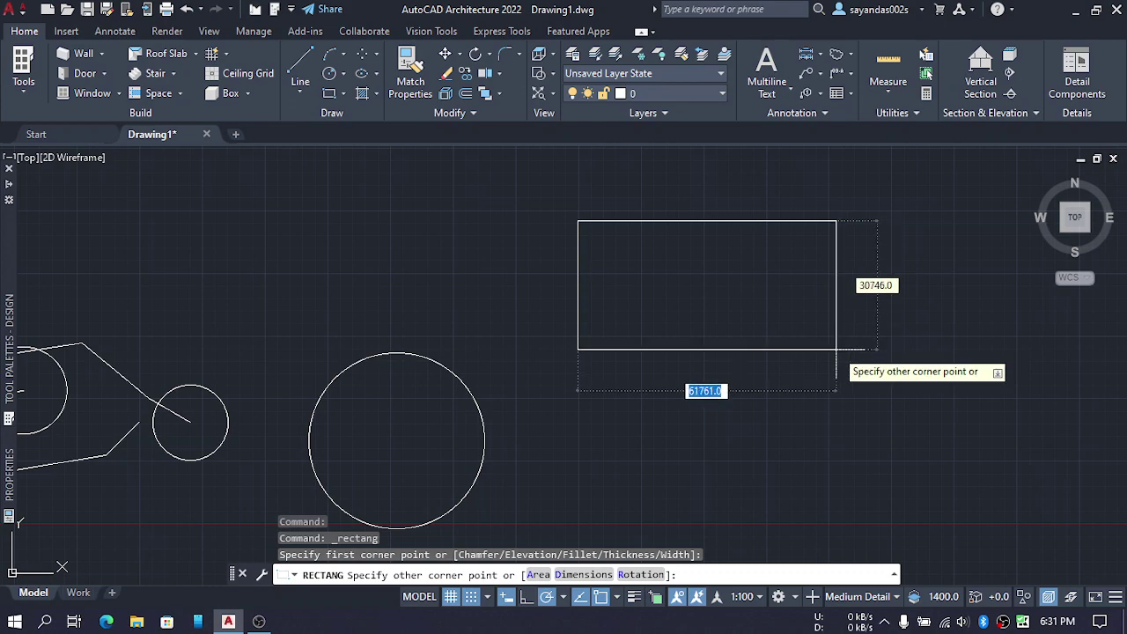
type("5000")
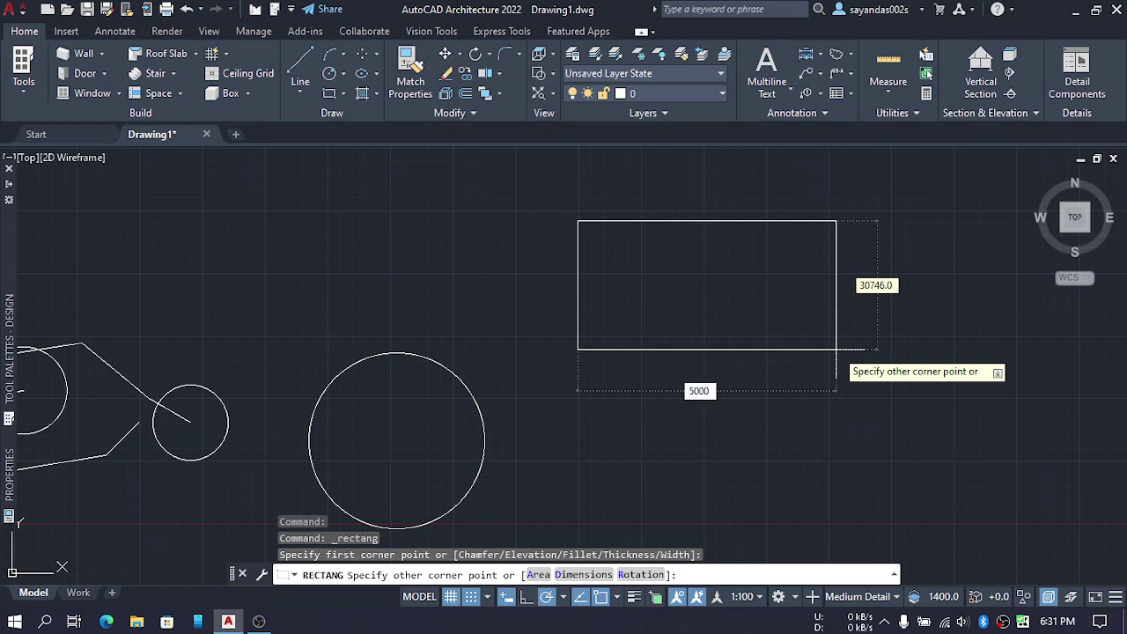
key("Tab")
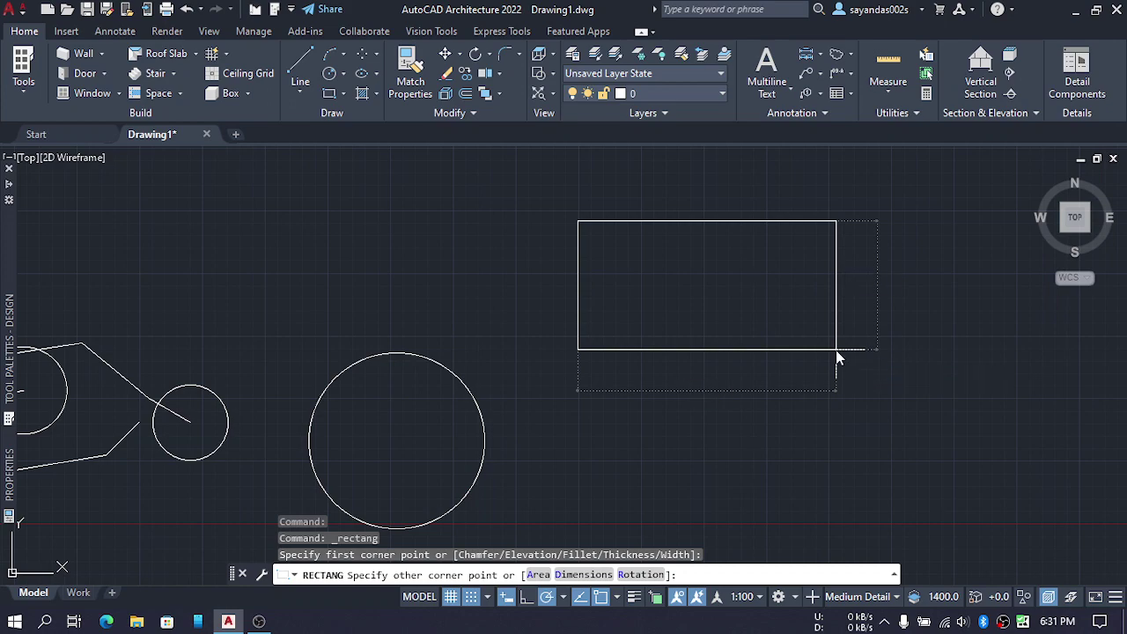
key("Return")
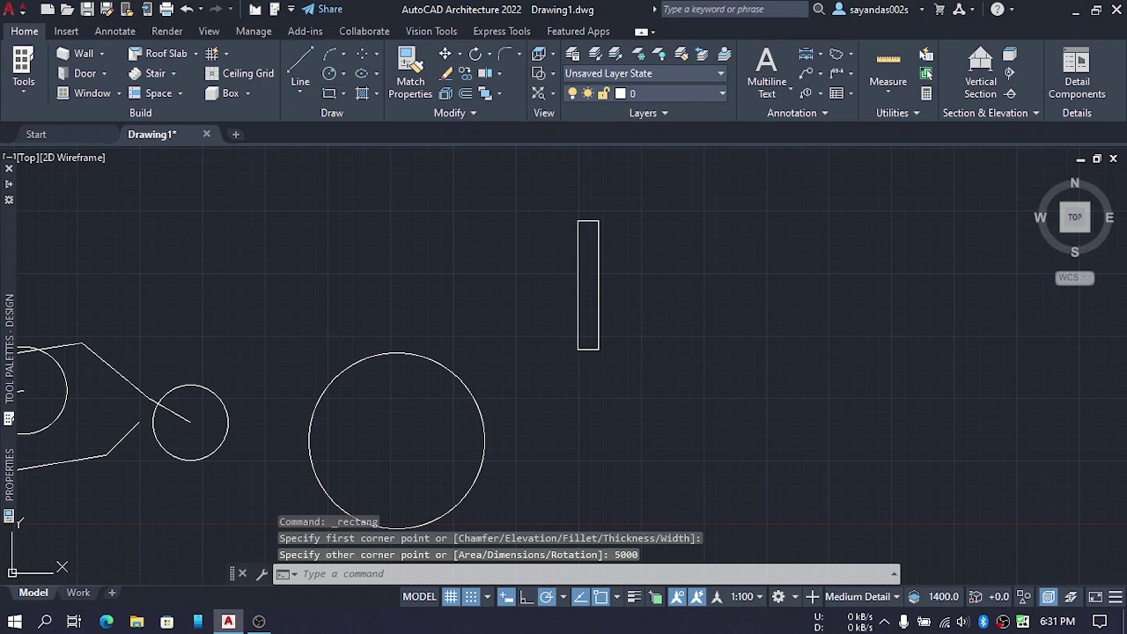
Draw a 10000 by 5000 rectangle beside the tall narrow rectangle
key("Return")
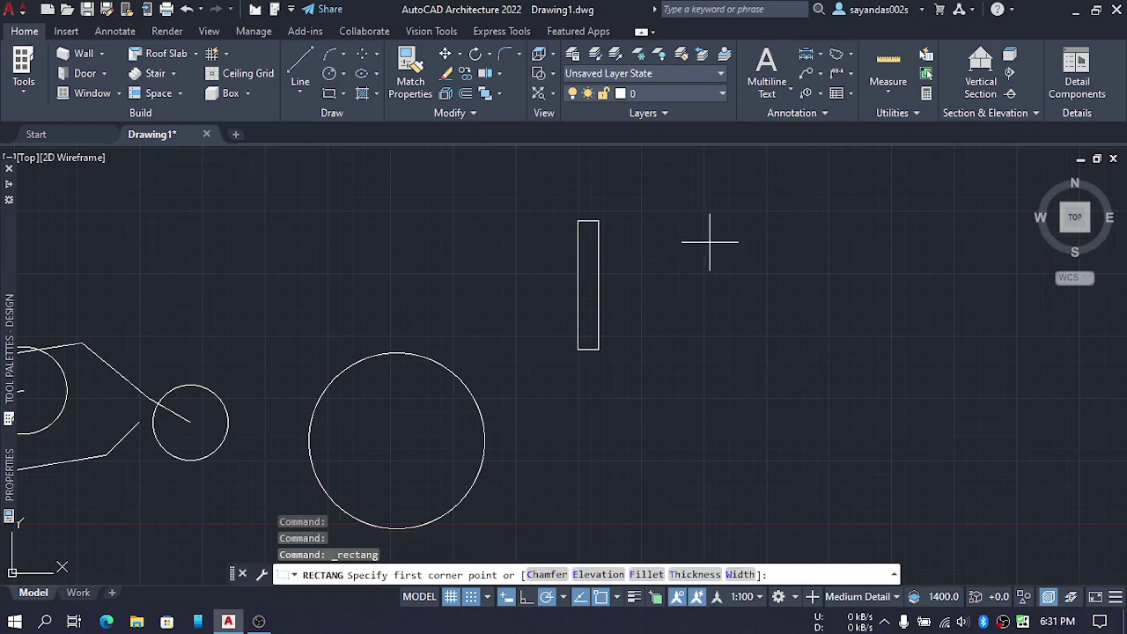
left_click(710, 242)
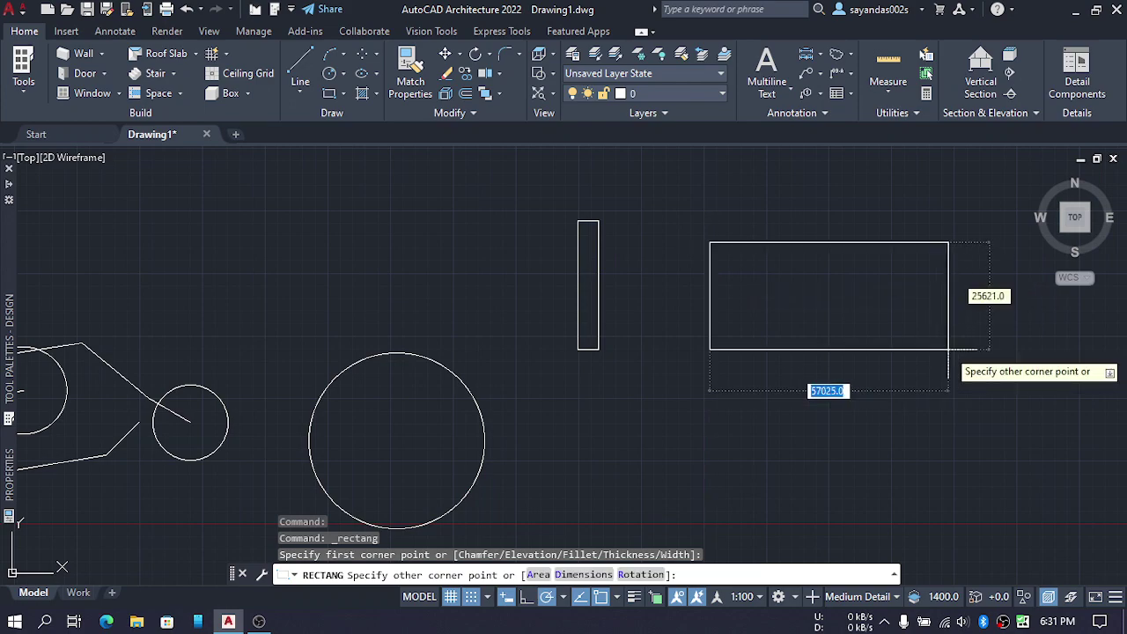
key("BackSpace")
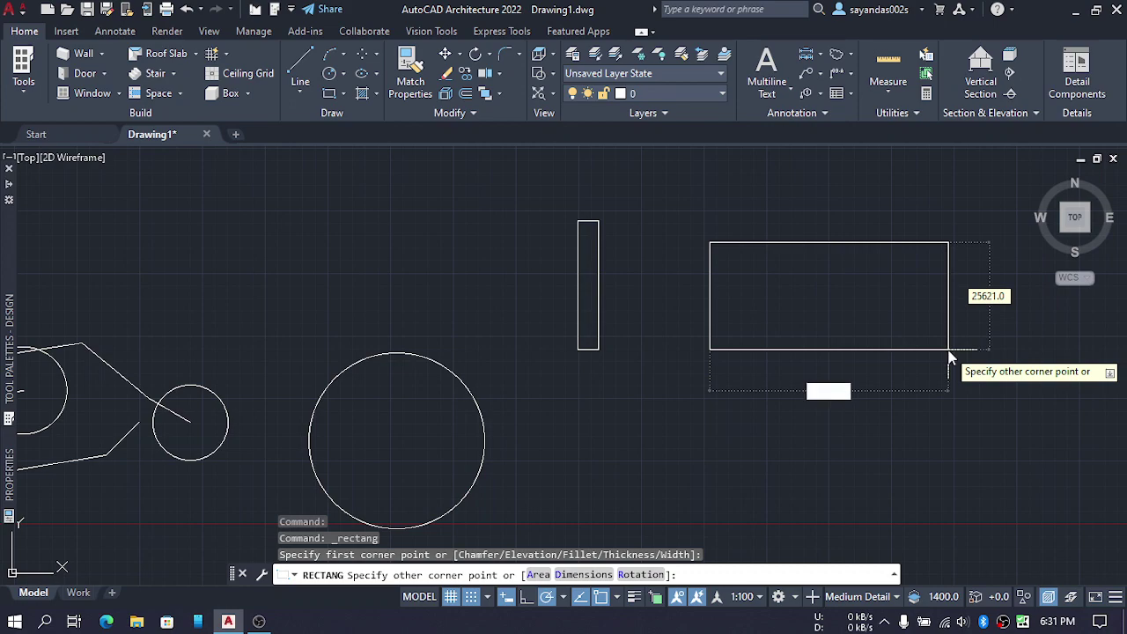
type("1000")
type("0")
key("Tab")
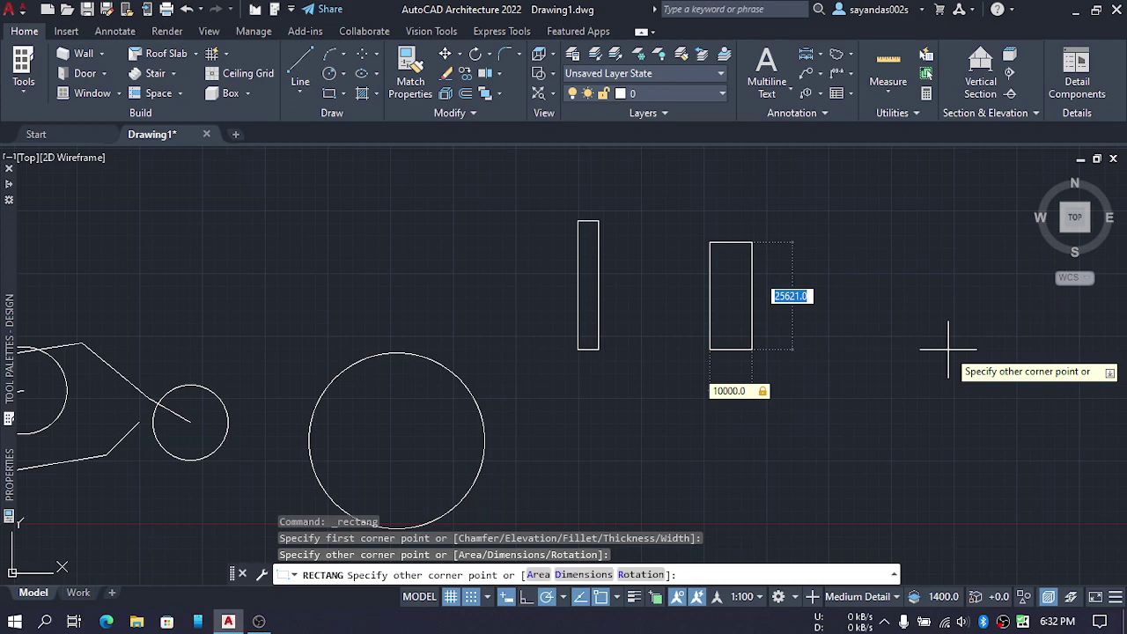
type("50")
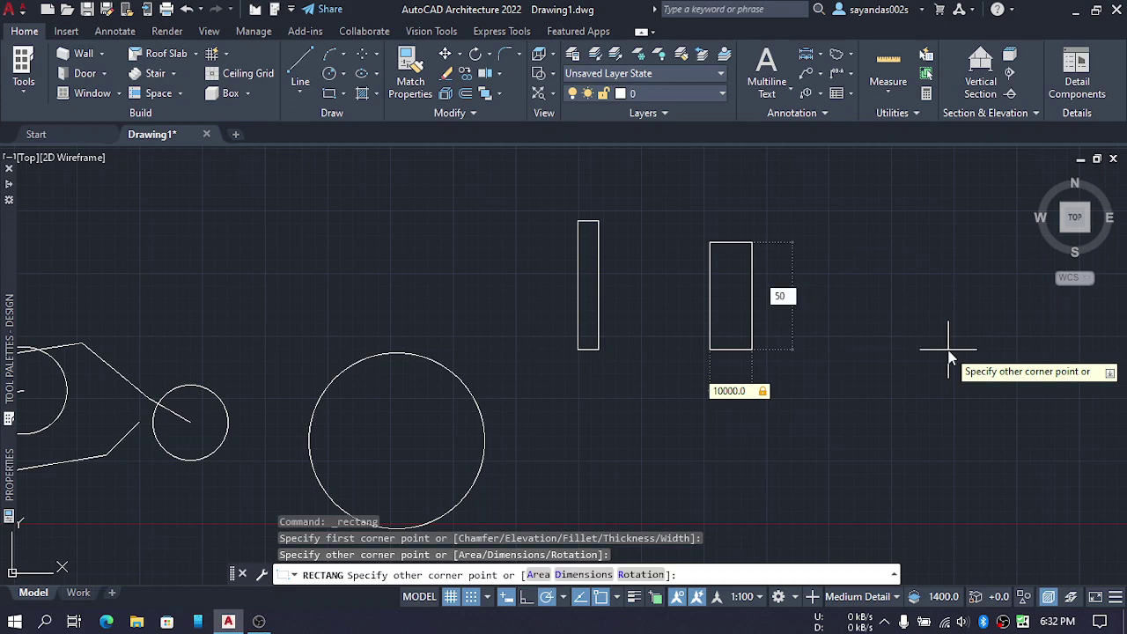
type("00")
key("Return")
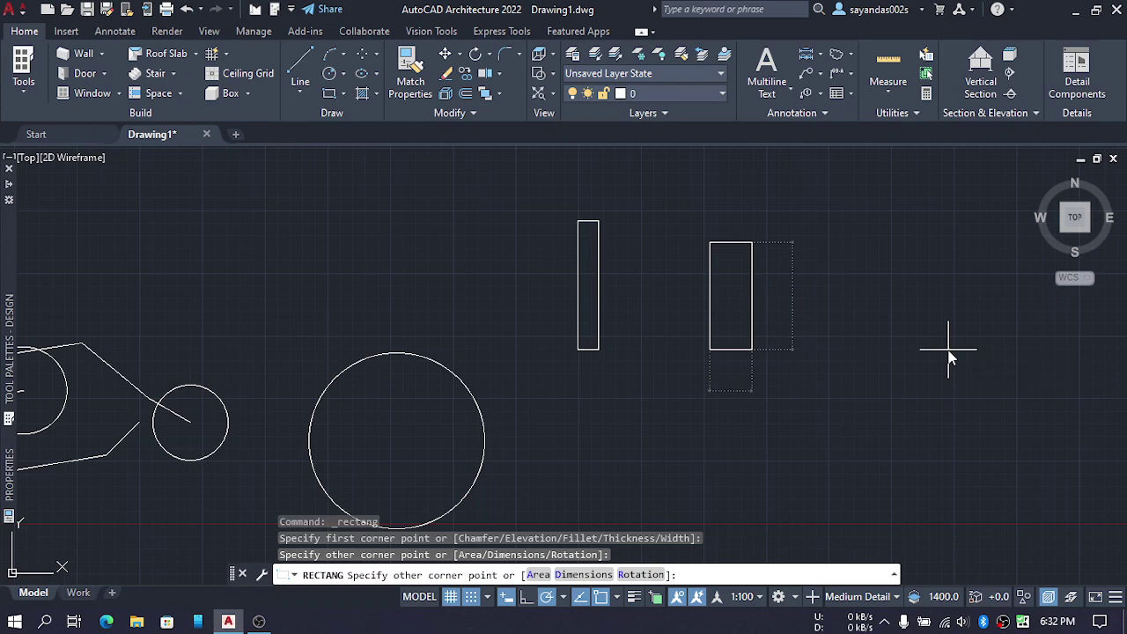
left_click(950, 356)
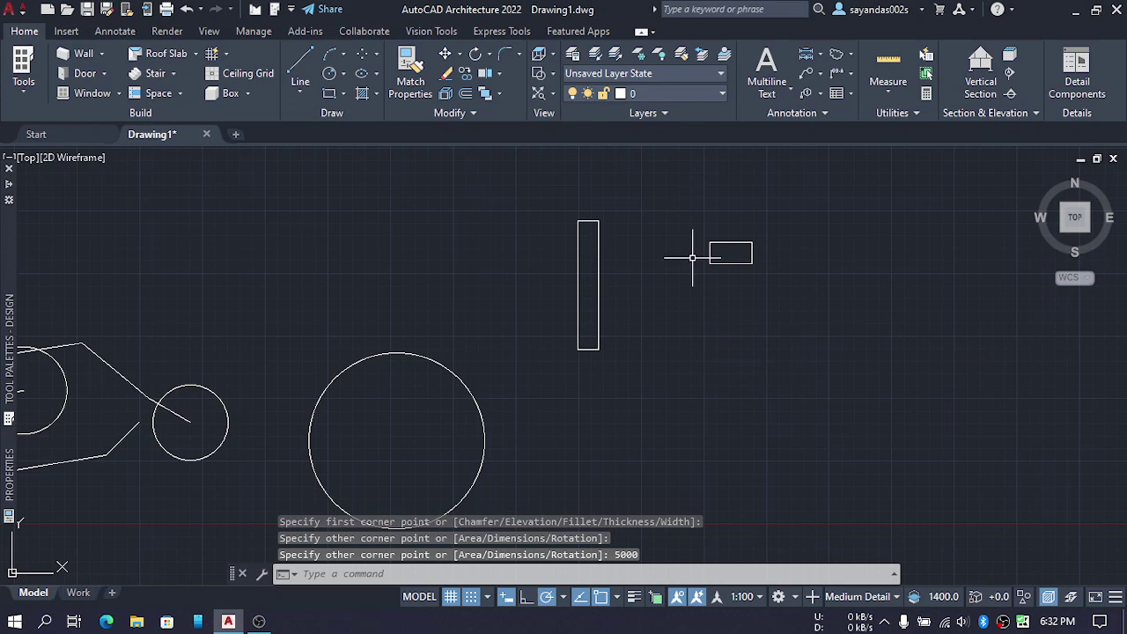
scroll(692, 258, "up", 5)
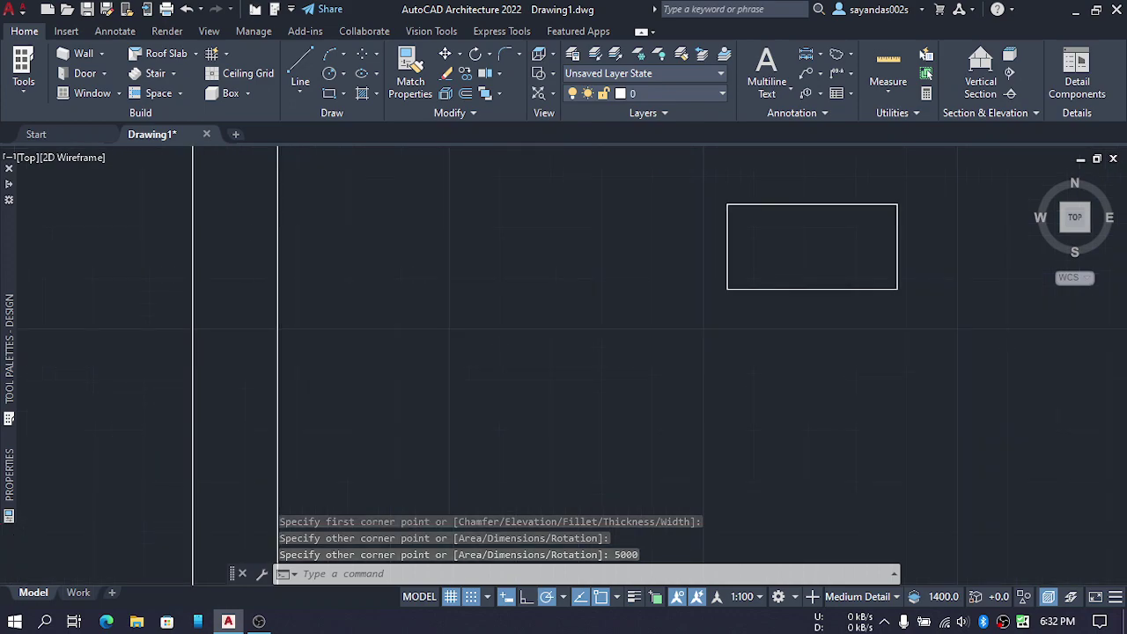
scroll(571, 270, "down", 5)
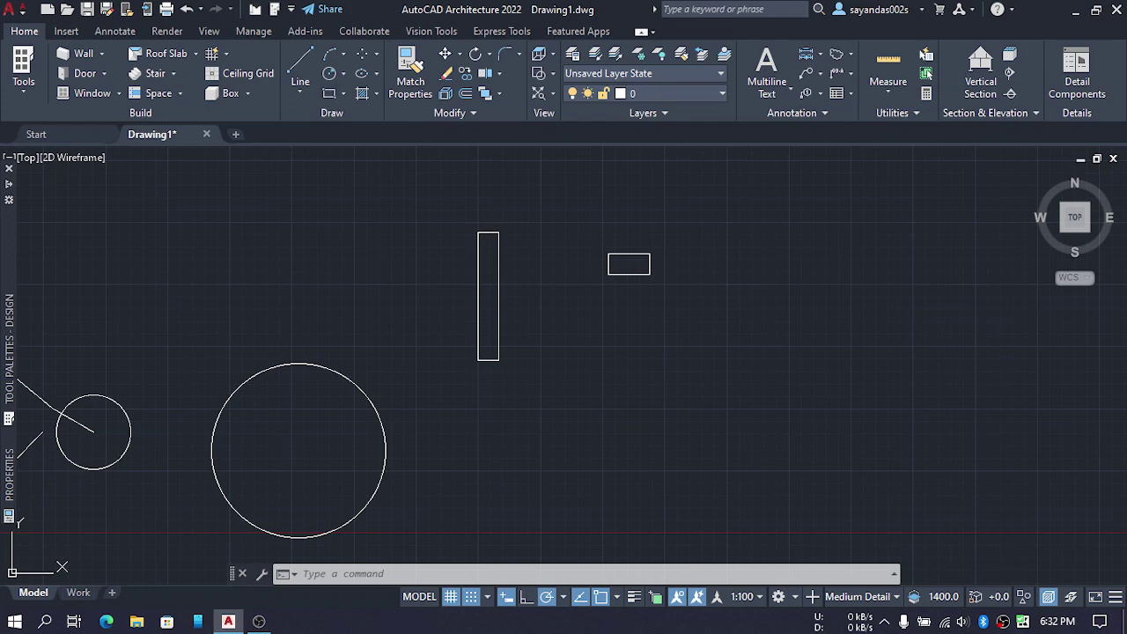
Draw a large rectangle by two opposite corners, right of the small rectangle
left_click(329, 94)
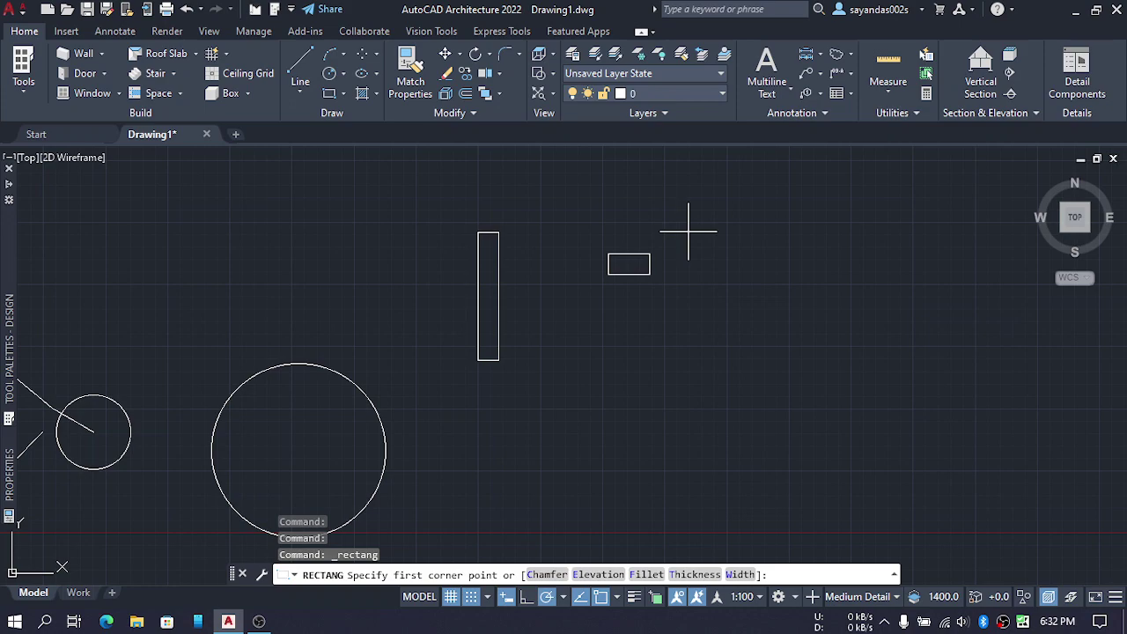
left_click(688, 232)
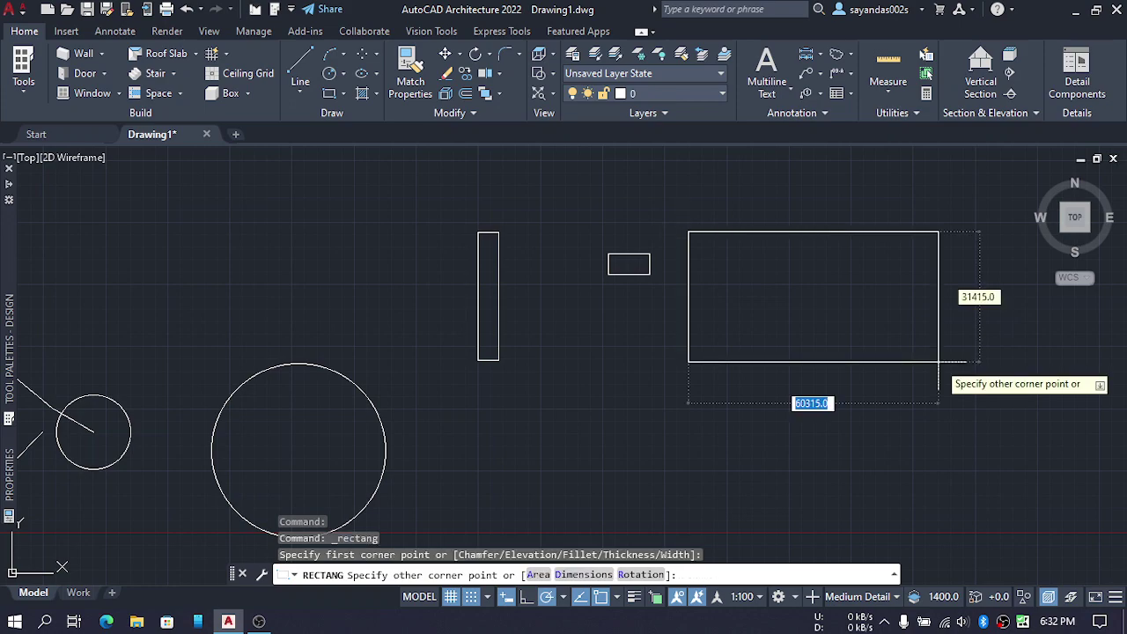
left_click(935, 374)
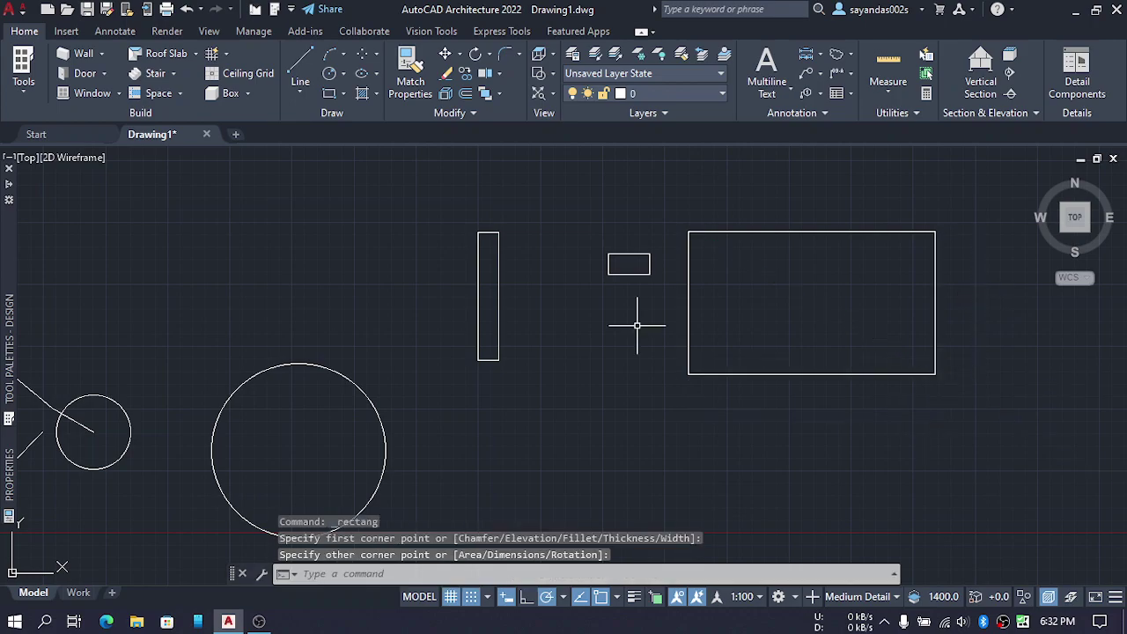
scroll(637, 325, "down", 2)
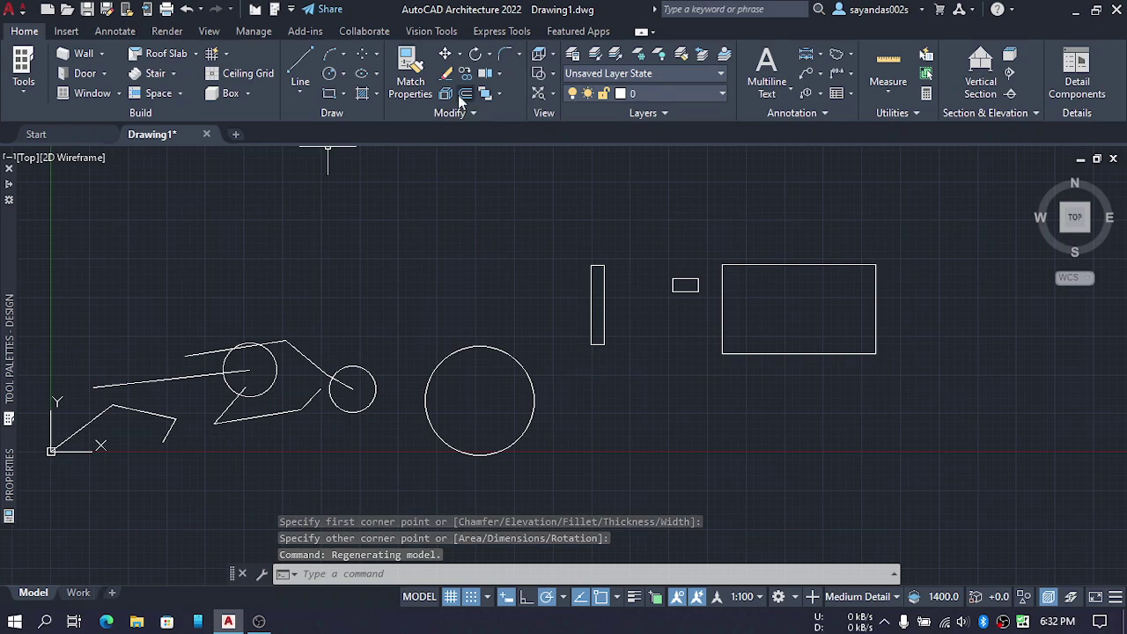
scroll(595, 324, "down", 2)
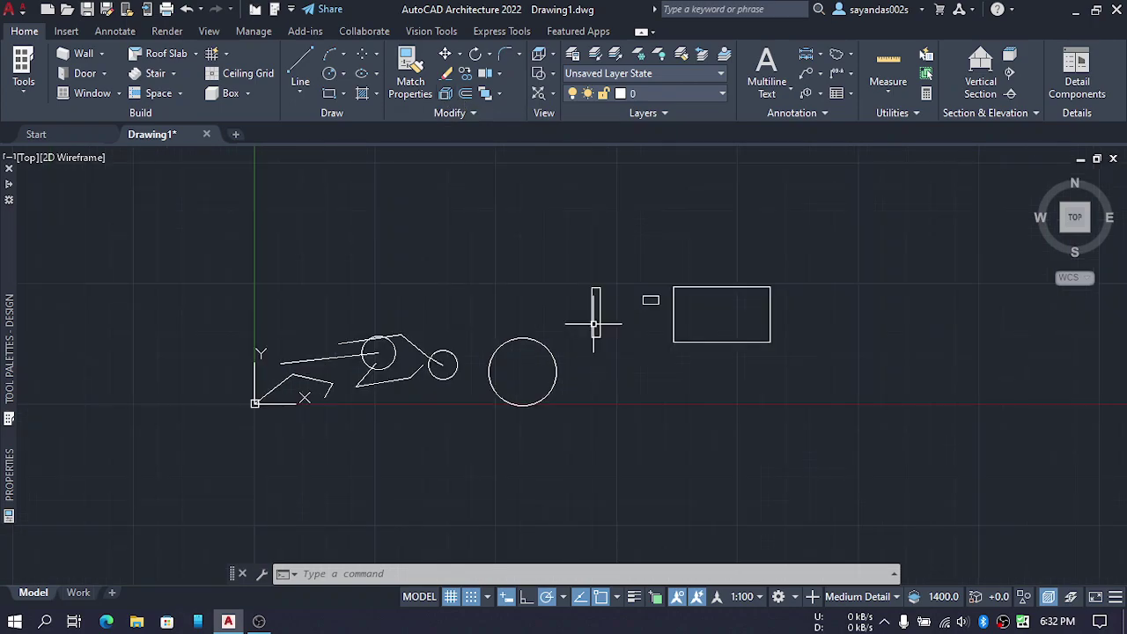
scroll(594, 324, "up", 2)
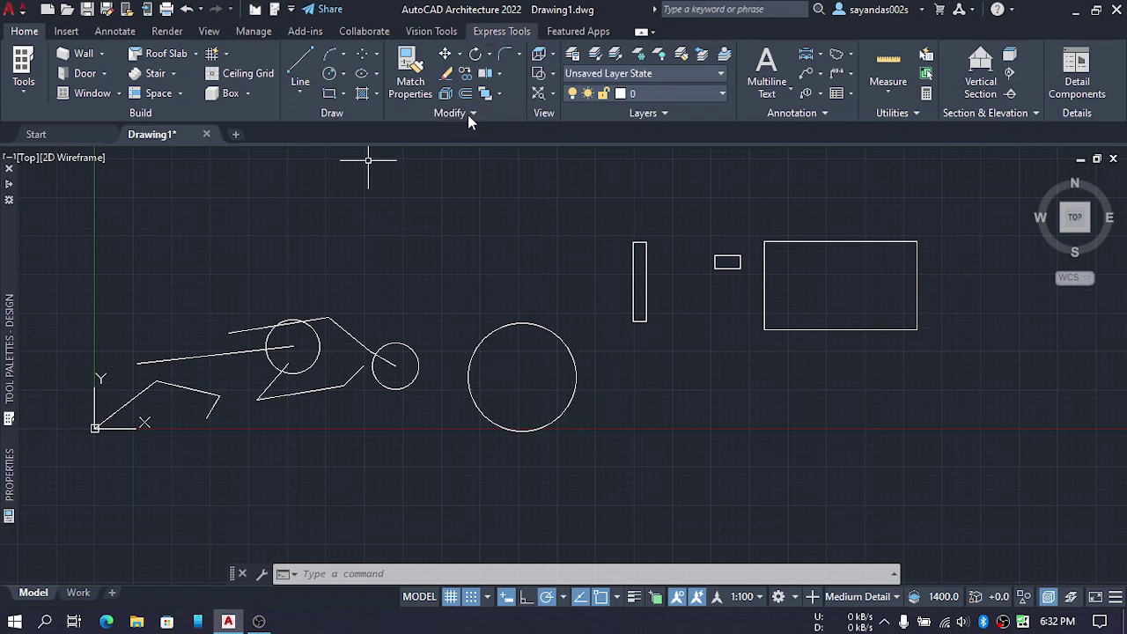
Pan and zoom to bring the large rectangle to the centre of the view
scroll(573, 300, "down", 2)
mouse_move(573, 299)
middle_mouse_down()
mouse_move(602, 304)
mouse_move(586, 324)
middle_mouse_up()
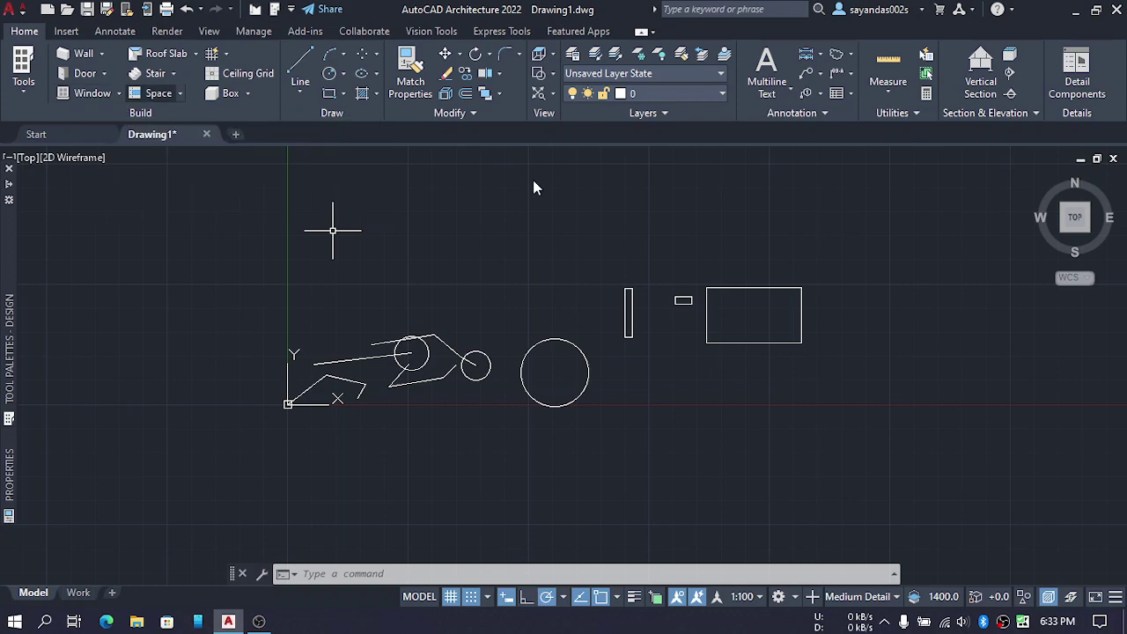
middle_click_drag(533, 183, 293, 206)
scroll(483, 349, "up", 4)
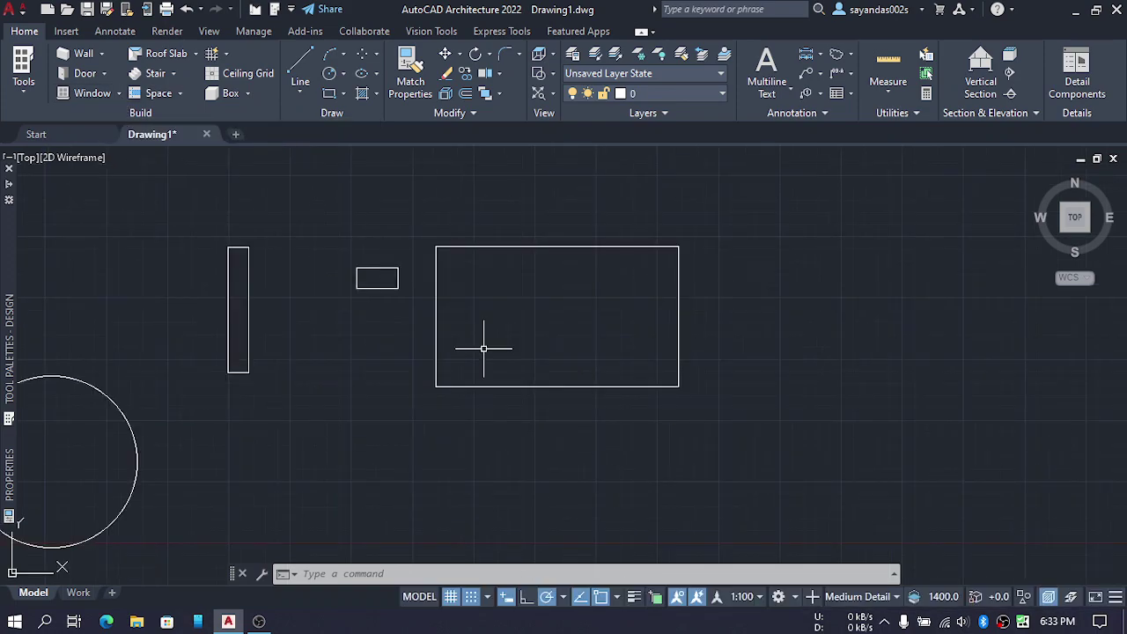
scroll(365, 265, "down", 2)
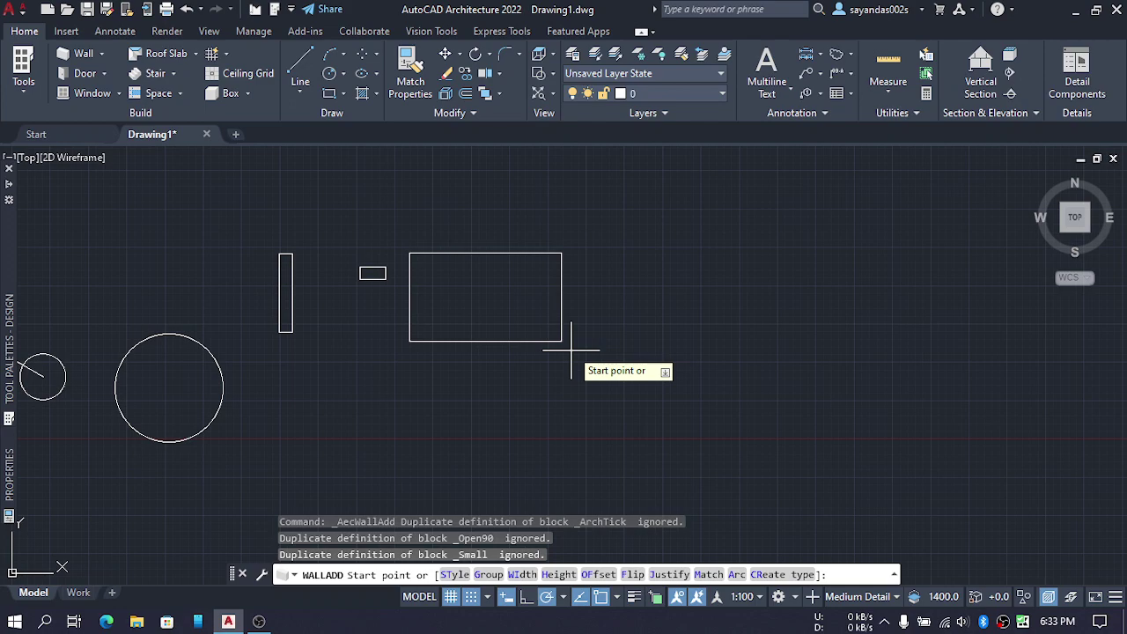
Trace four walls around the large rectangle, starting at its lower-right corner
left_click(563, 342)
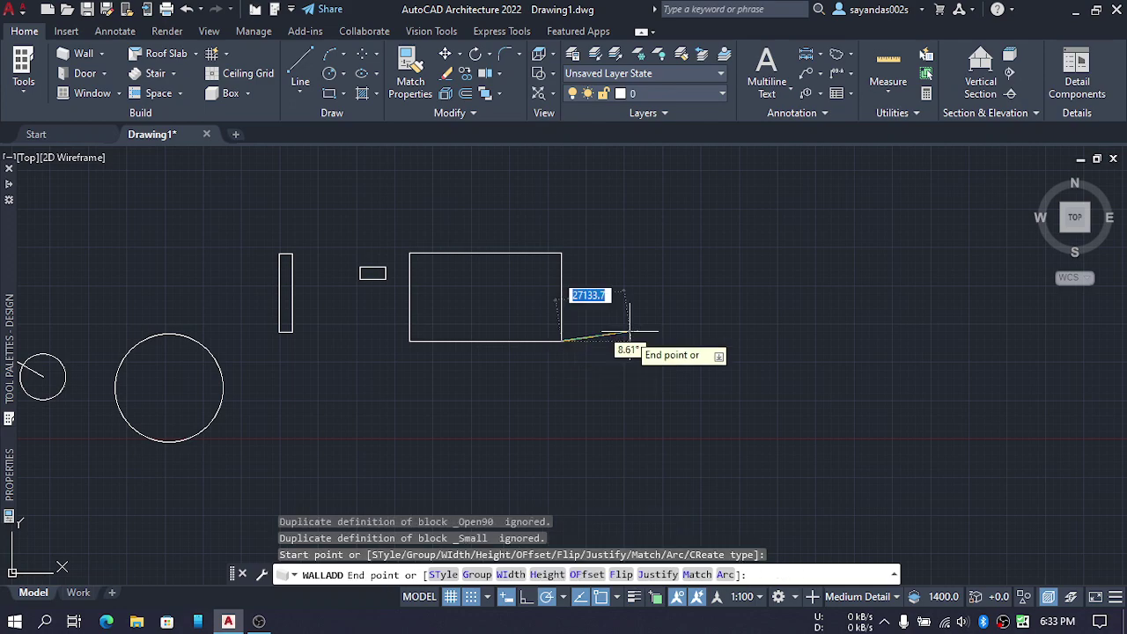
scroll(595, 344, "up", 6)
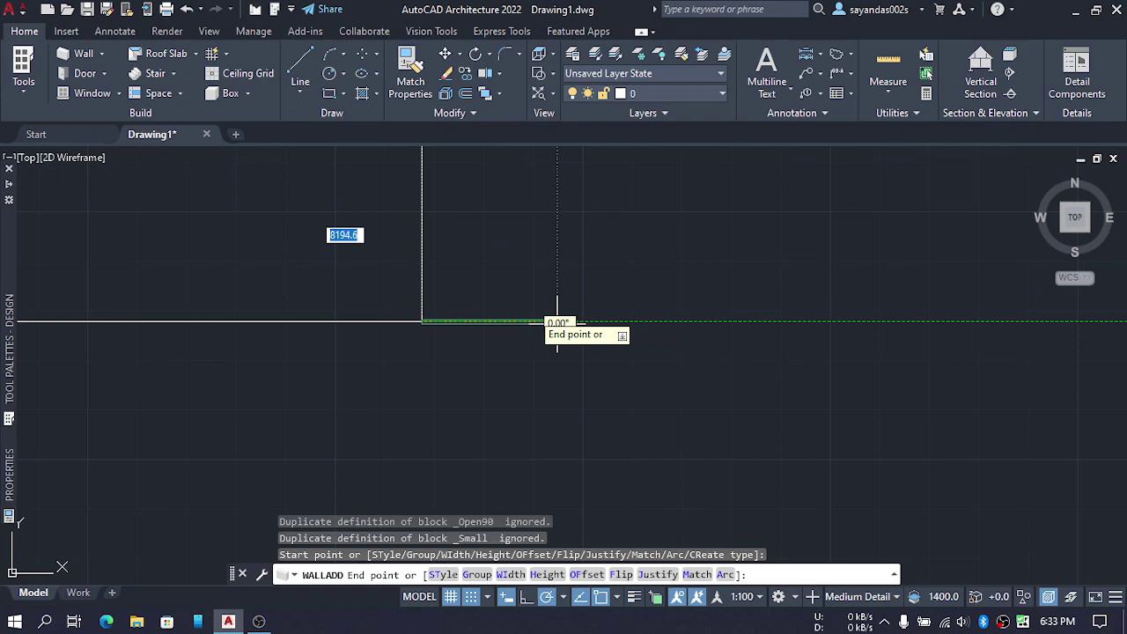
scroll(557, 323, "up", 2)
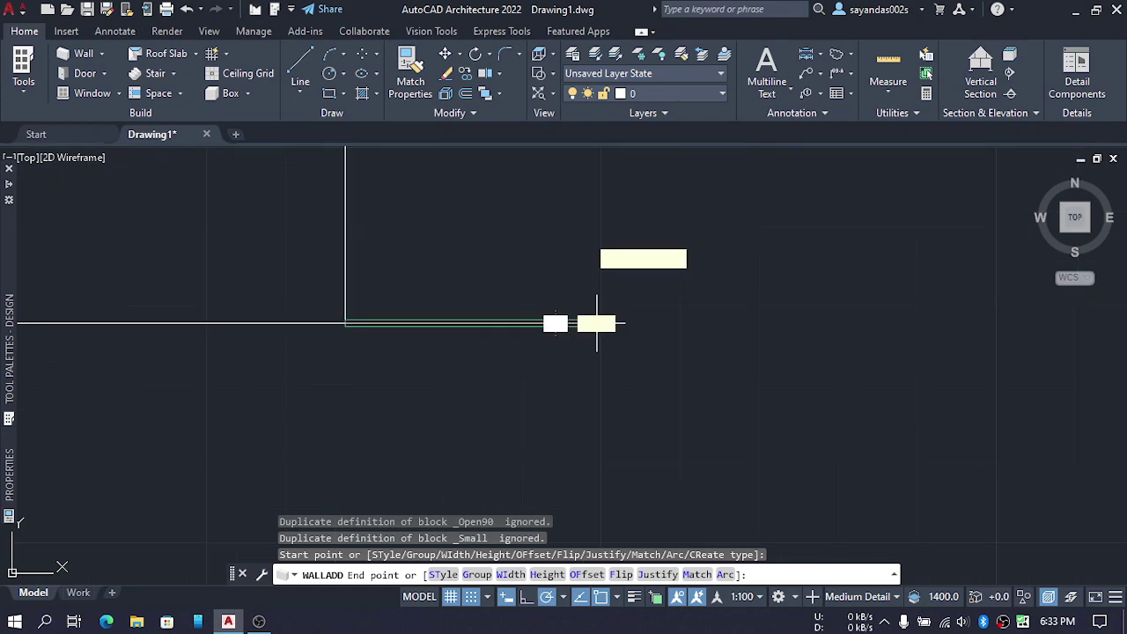
left_click(583, 322)
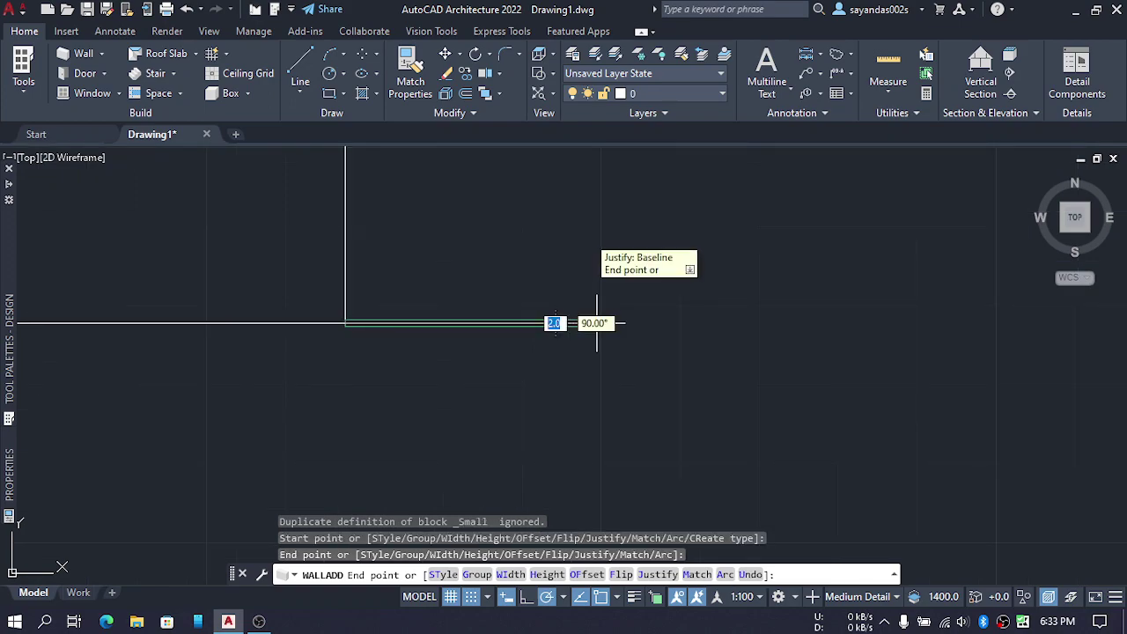
left_click(596, 182)
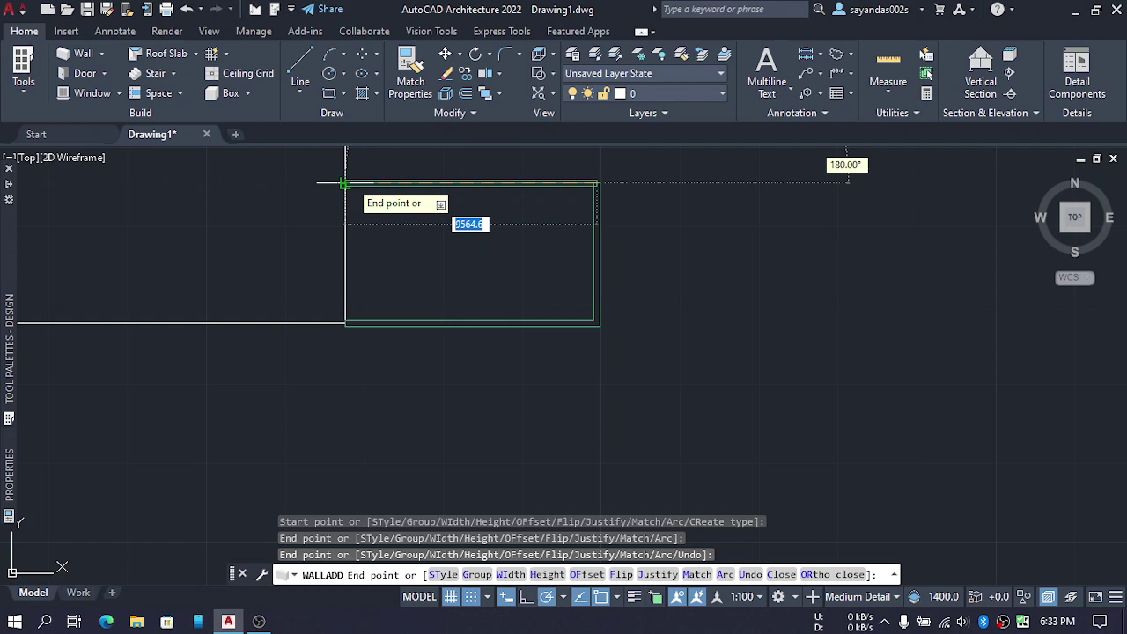
left_click(344, 184)
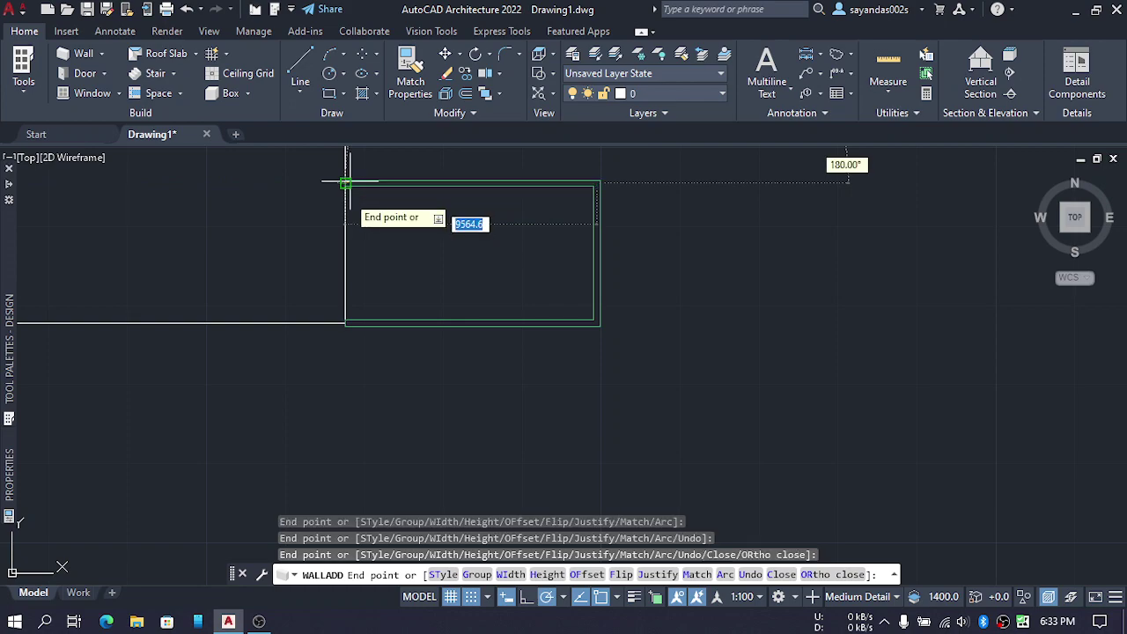
left_click(345, 323)
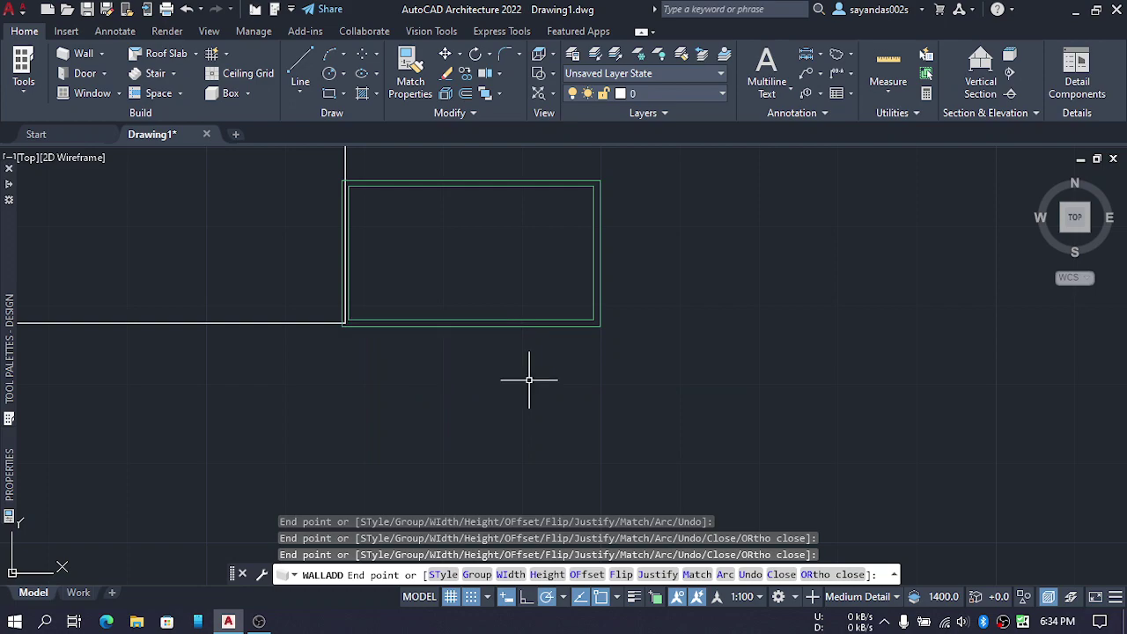
End the wall command and orbit the room into a tilted 3D view
key("Return")
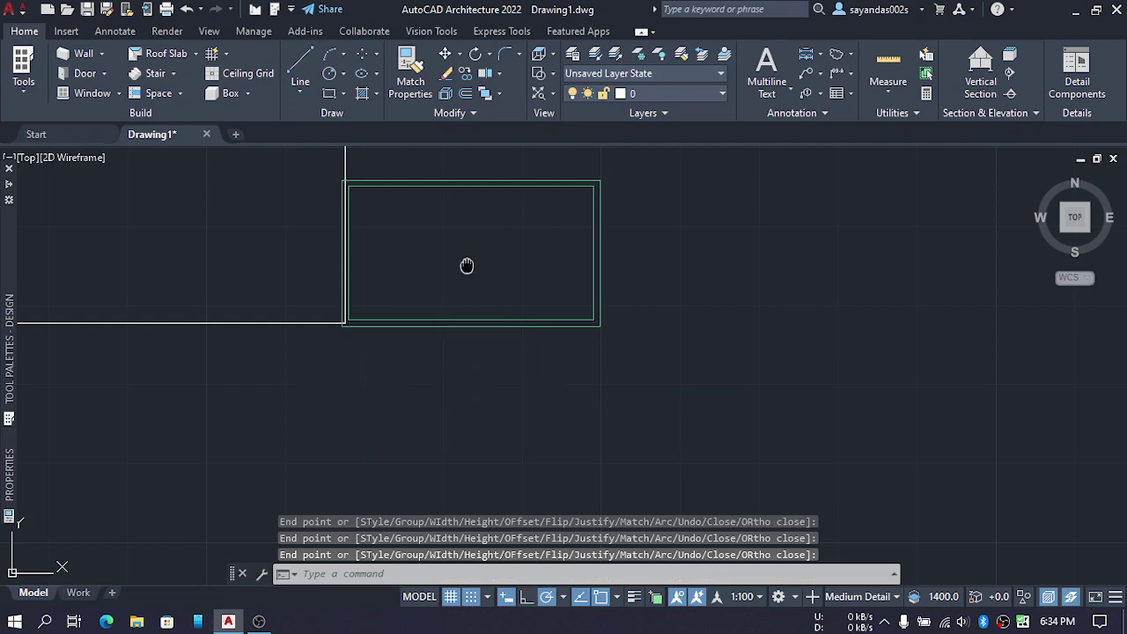
middle_click_drag(468, 264, 418, 310)
scroll(418, 310, "down", 3)
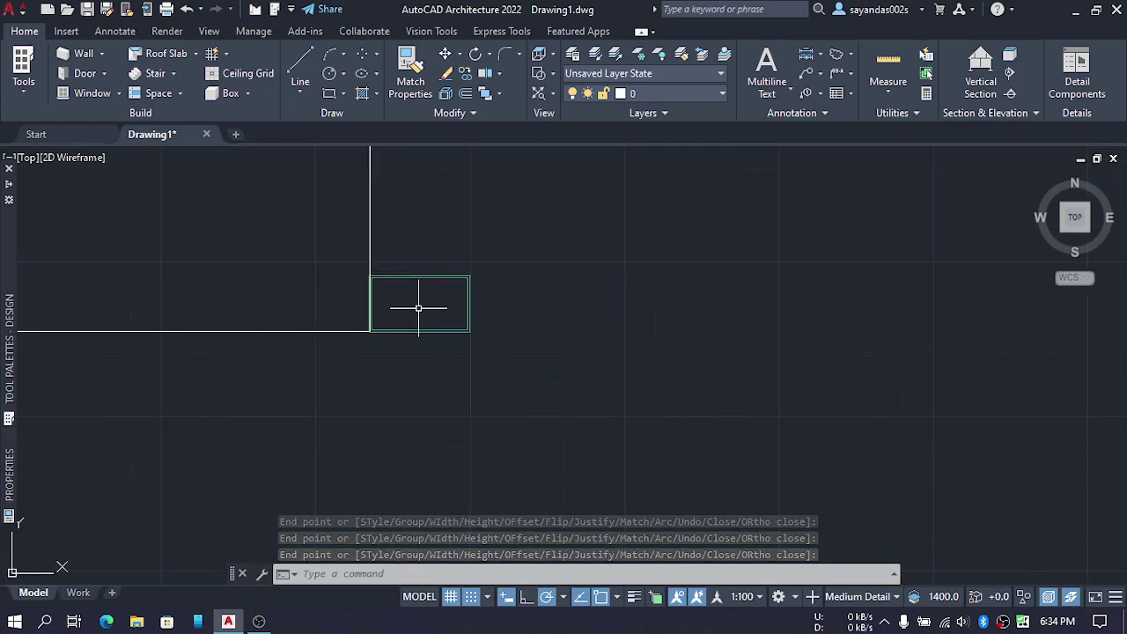
scroll(418, 309, "up", 3)
middle_click_drag(420, 317, 413, 348)
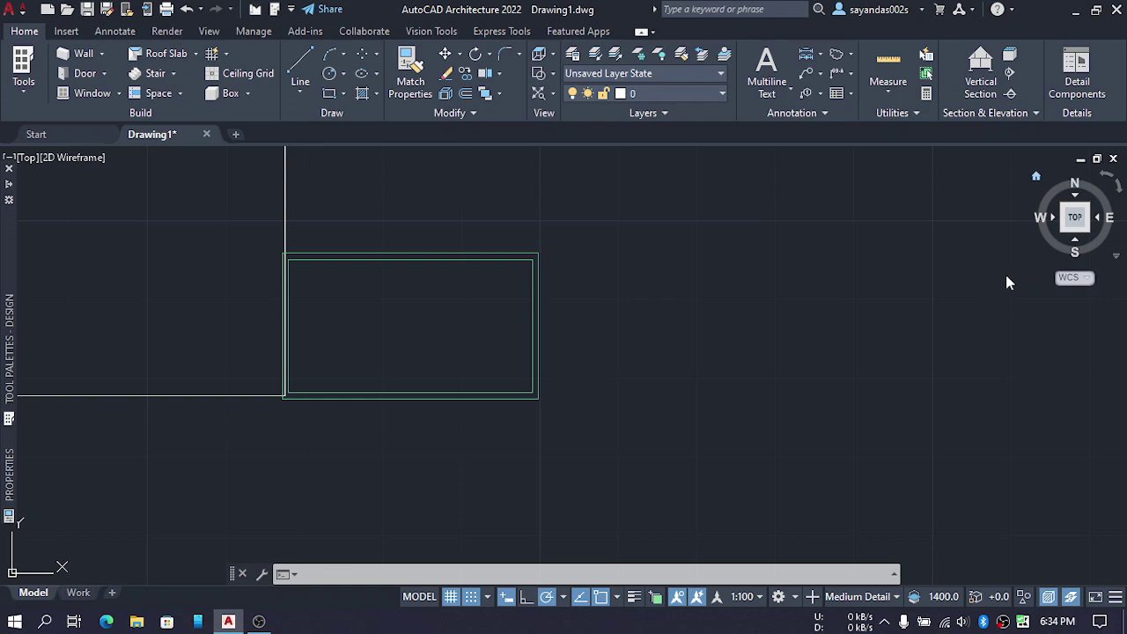
mouse_move(965, 293)
middle_mouse_down("shift")
mouse_move(915, 358)
mouse_move(848, 405)
mouse_move(753, 370)
middle_mouse_up("shift")
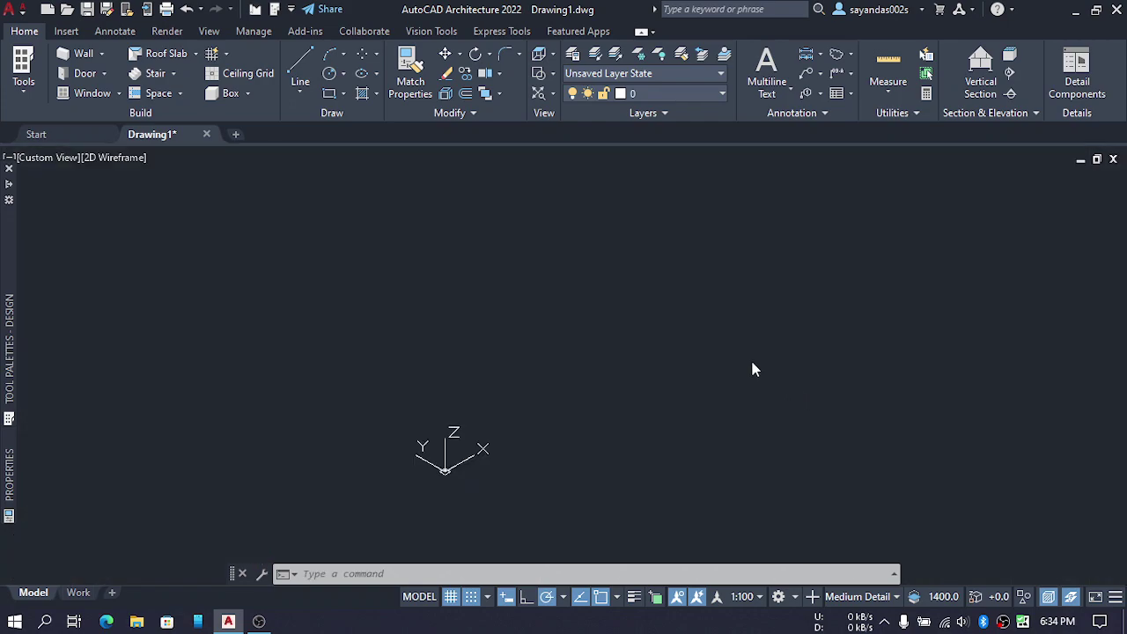
scroll(706, 300, "up", 8)
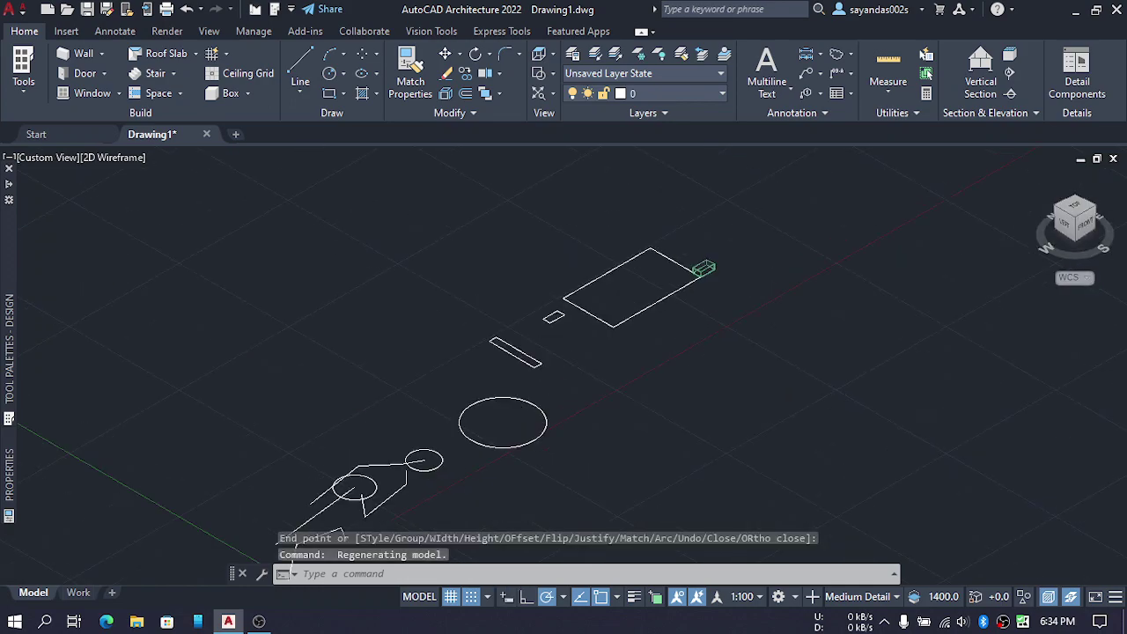
scroll(699, 244, "up", 3)
scroll(662, 364, "down", 3)
middle_click_drag(661, 365, 624, 410)
scroll(623, 411, "down", 2)
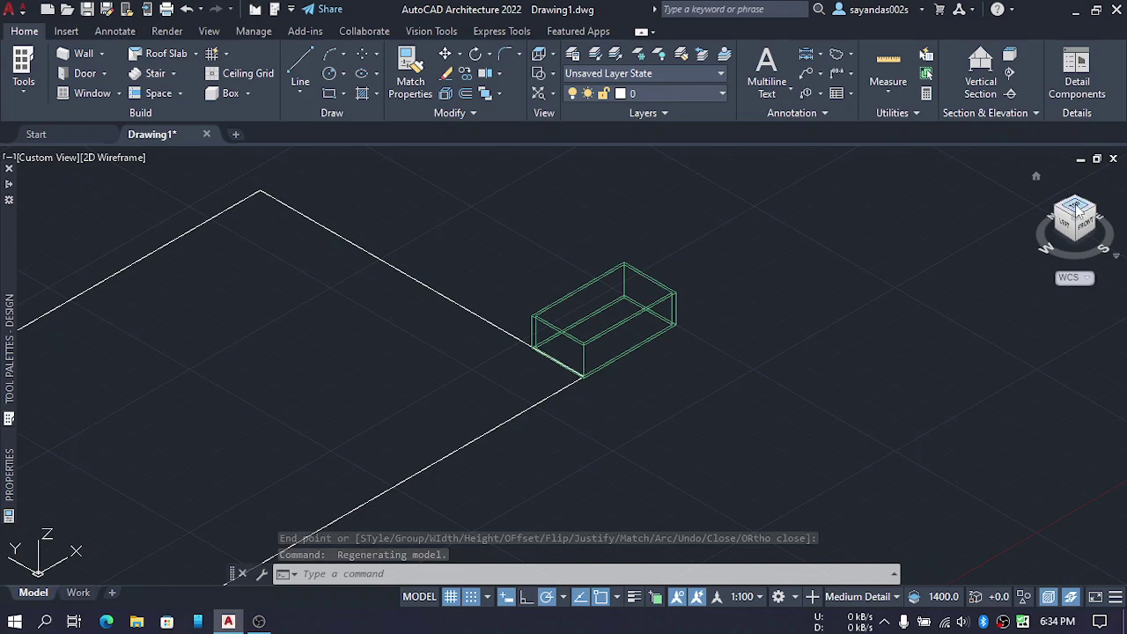
Return to Top view, zoom in on the walls, and tilt the room again
left_click(1078, 210)
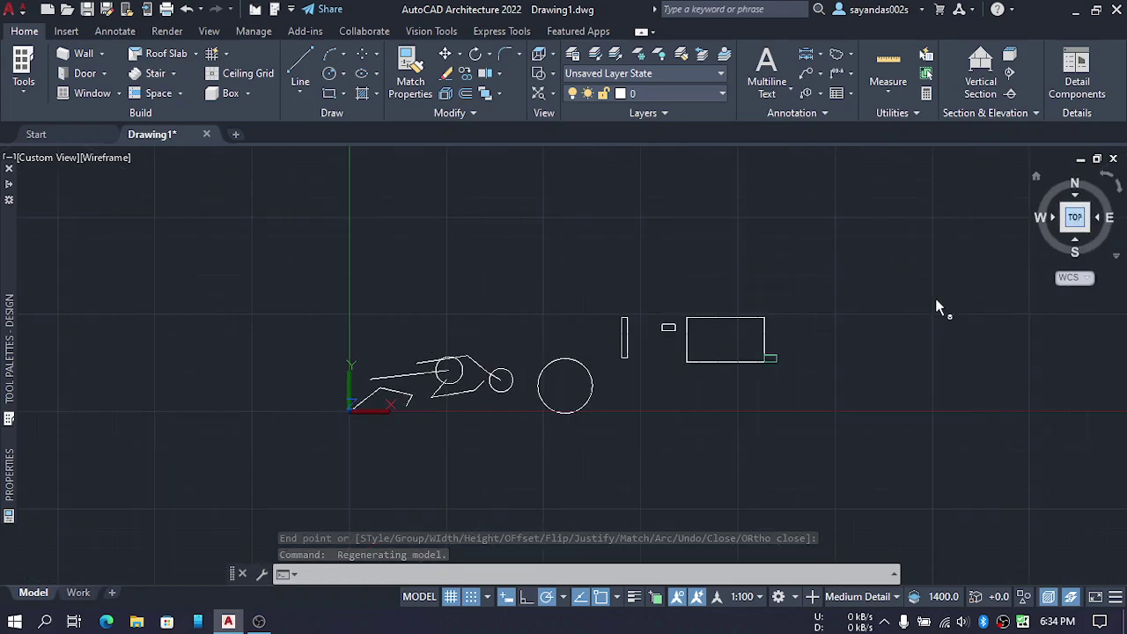
scroll(774, 364, "up", 5)
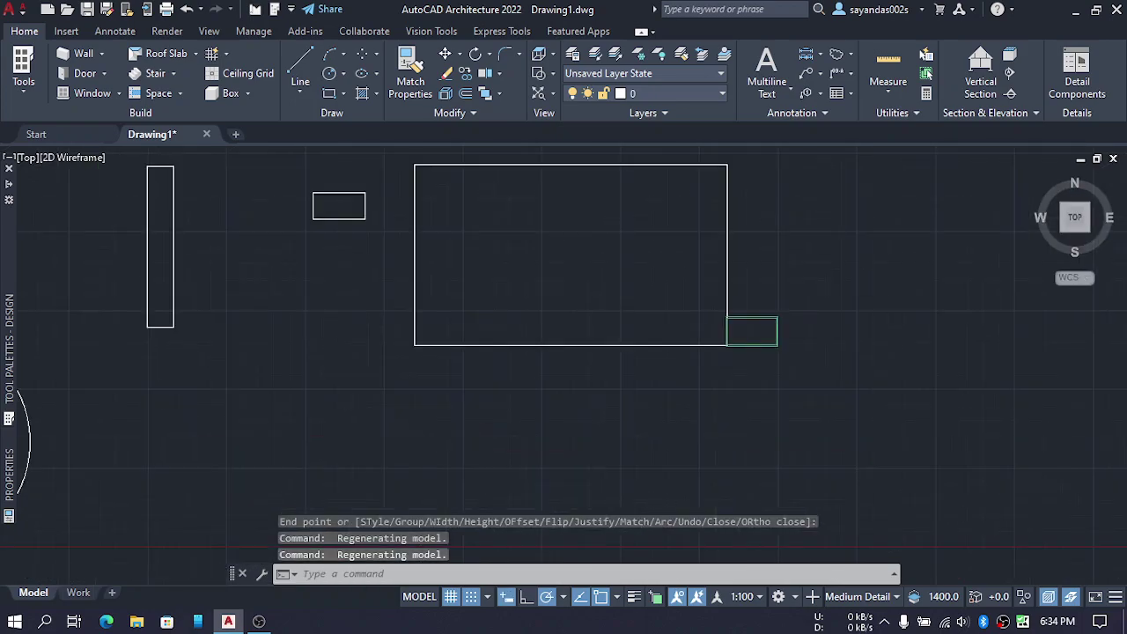
scroll(775, 368, "up", 5)
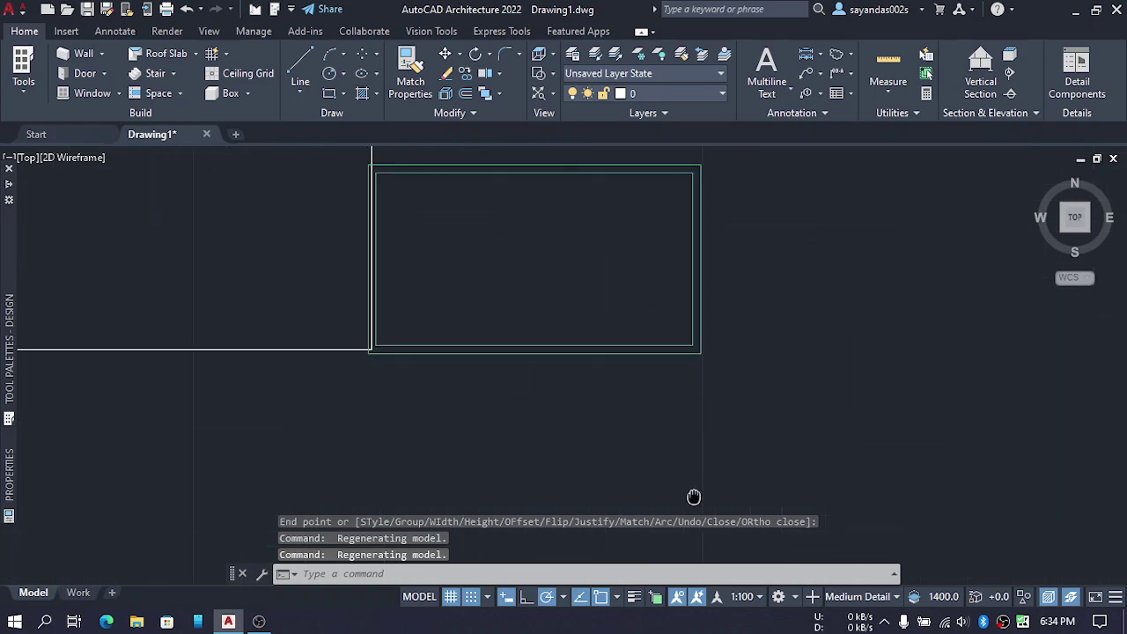
scroll(688, 432, "down", 1)
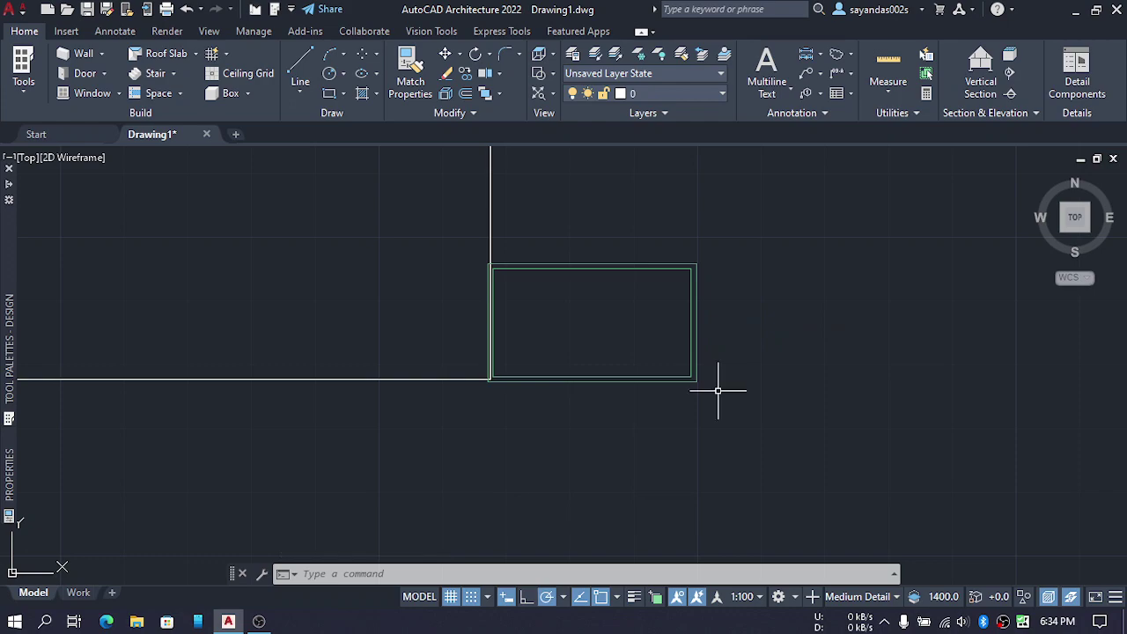
type("p")
key("Return")
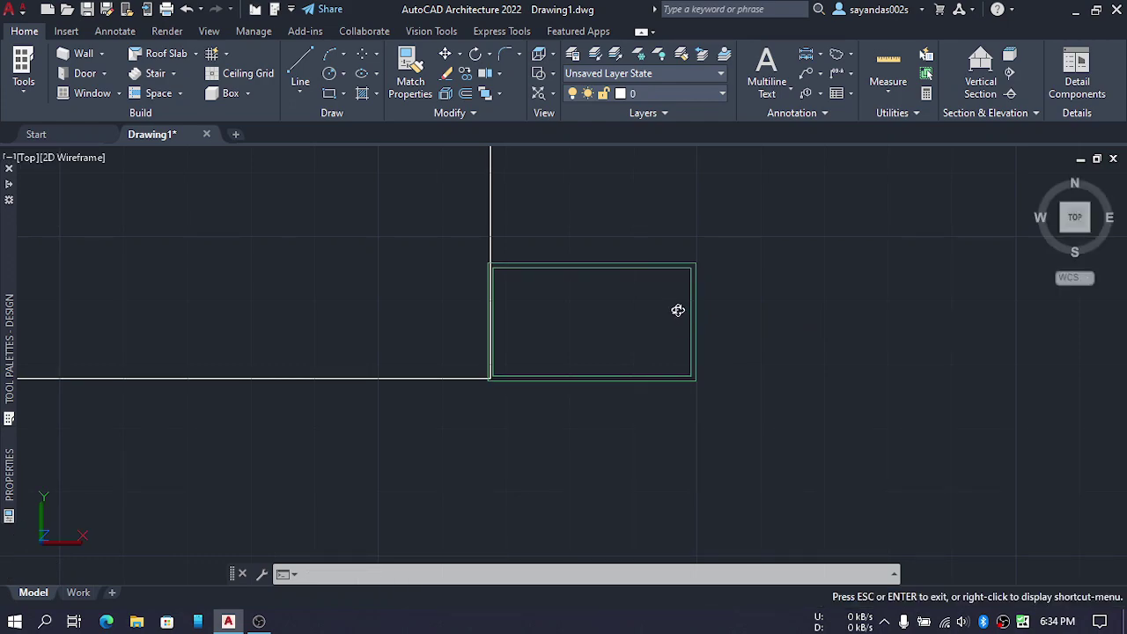
middle_click_drag(674, 302, 639, 229, "shift")
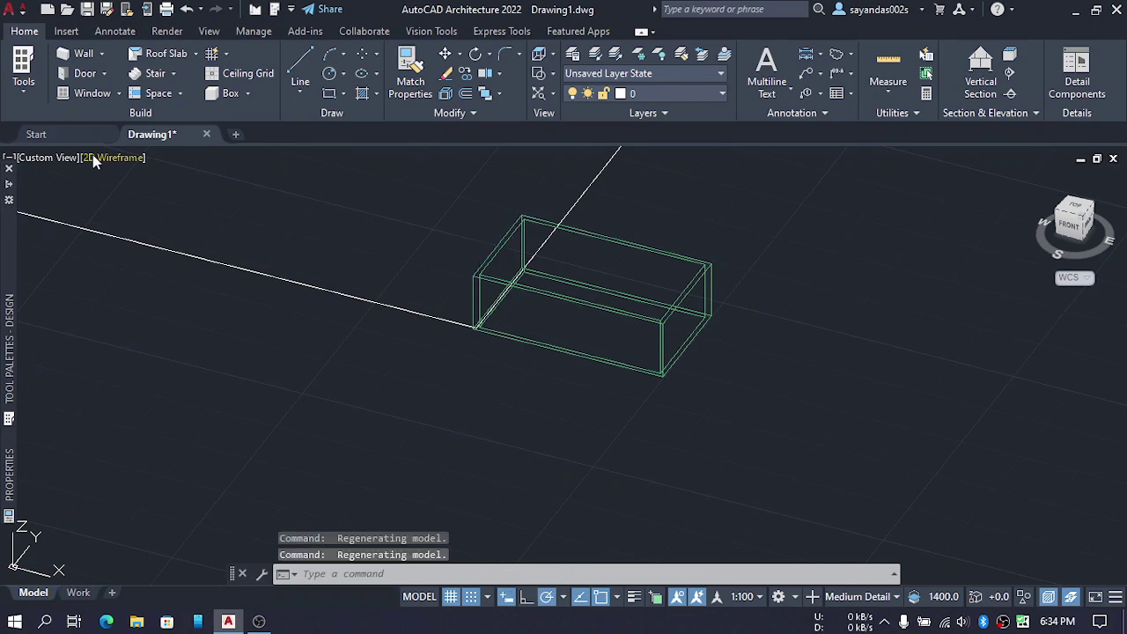
Check the viewport's Visual Styles list, then switch back to the Top plan view
left_click(115, 158)
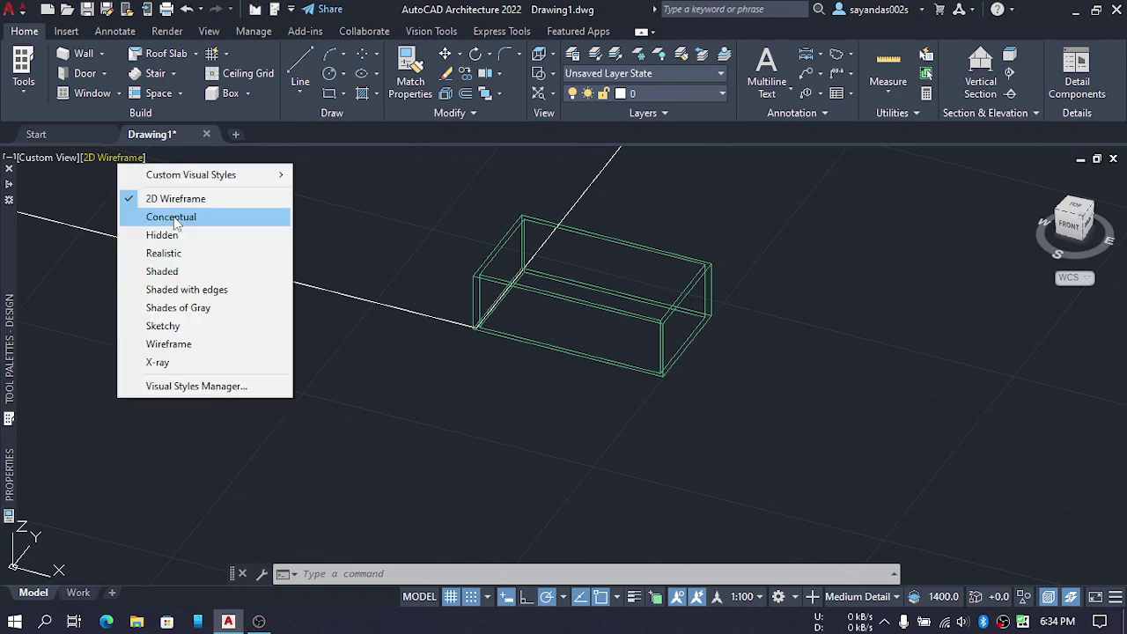
left_click(184, 235)
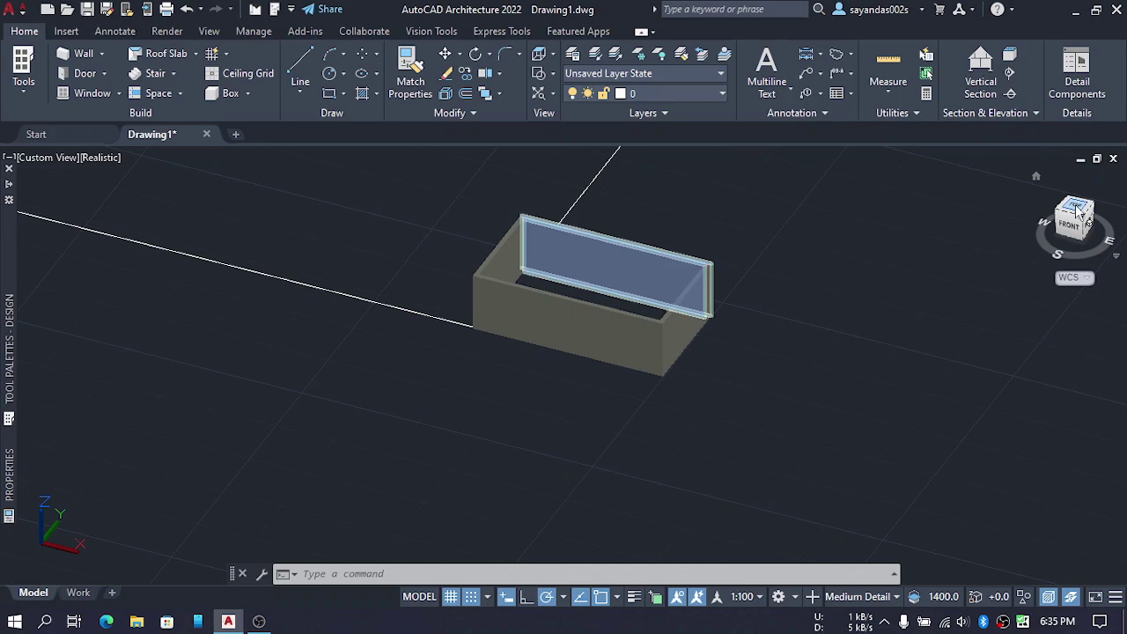
left_click(1078, 209)
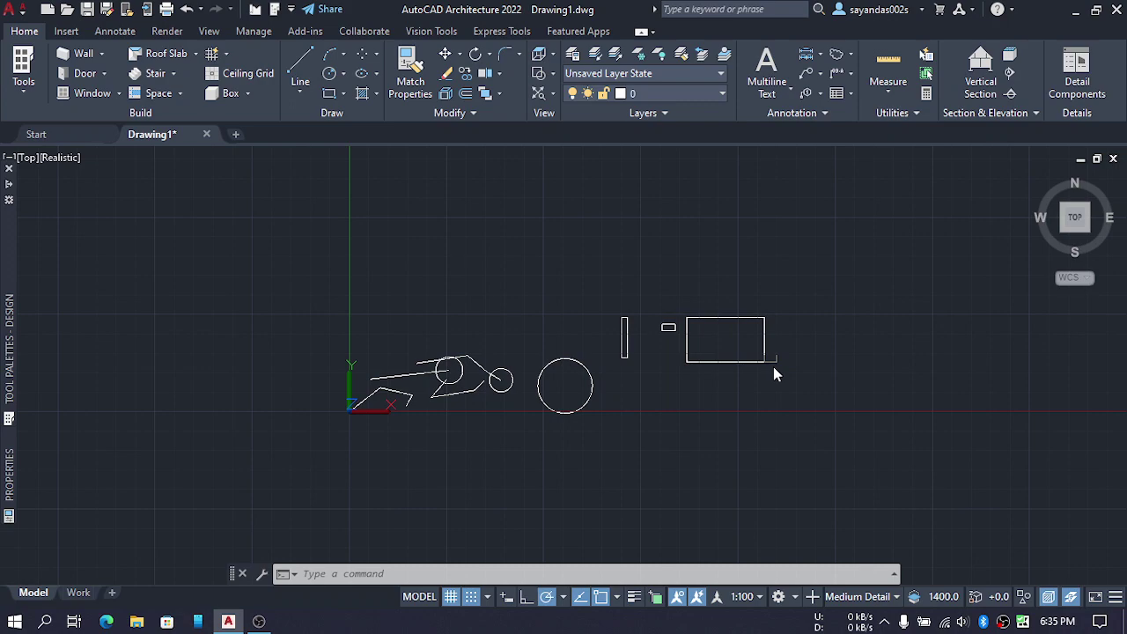
Zoom out and back in on the room corner, then minimize the recording software
scroll(773, 366, "down", 10)
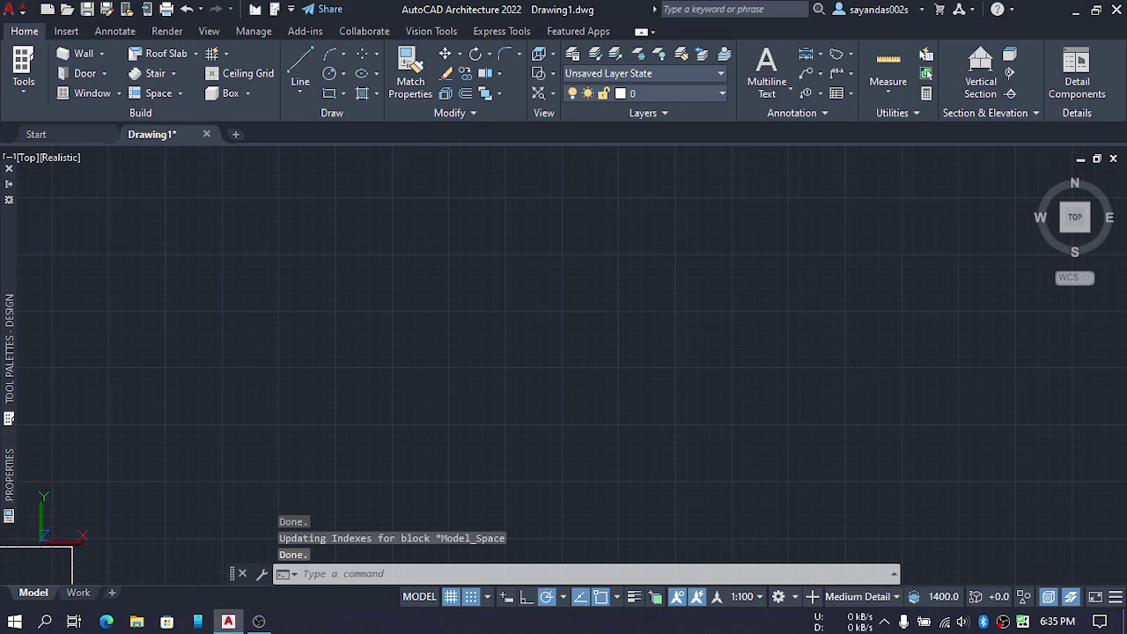
scroll(705, 350, "up", 10)
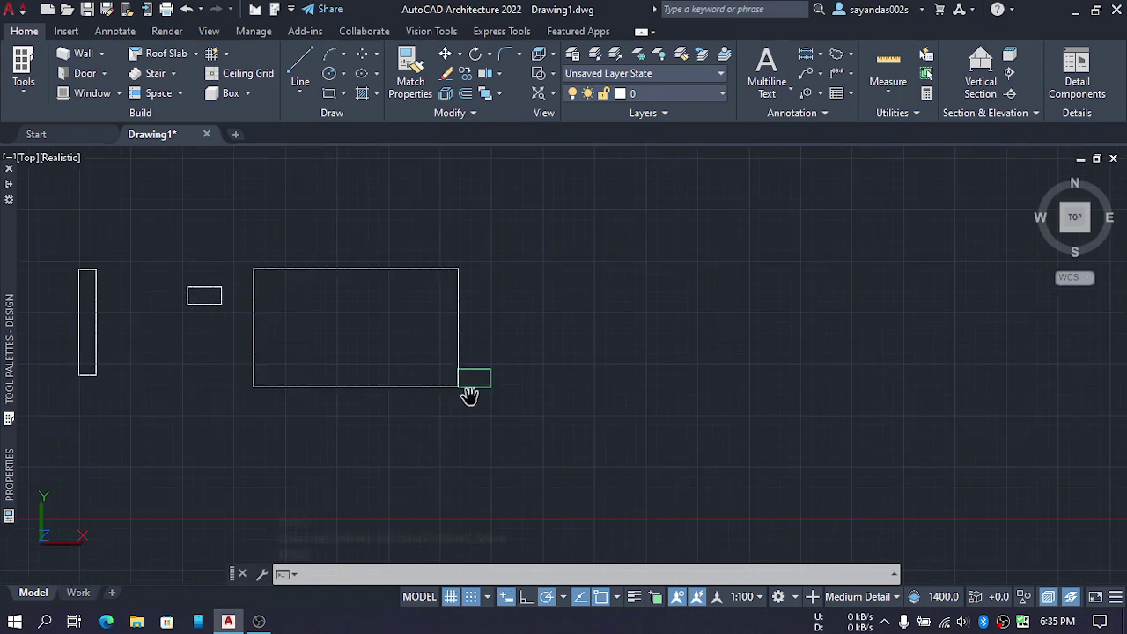
scroll(469, 397, "up", 3)
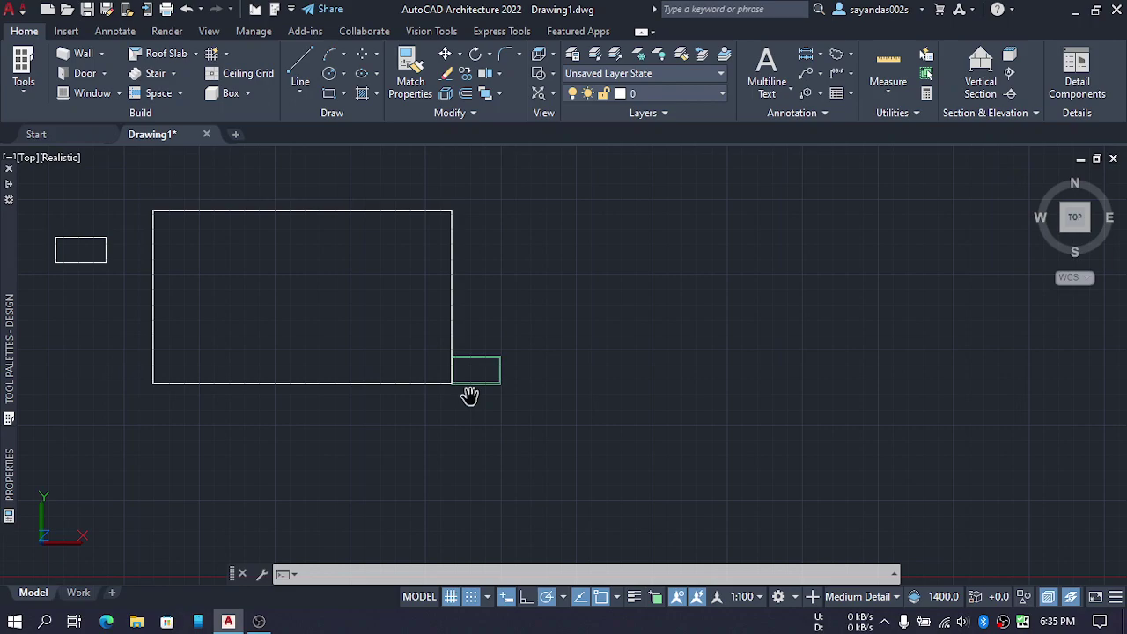
scroll(469, 396, "up", 2)
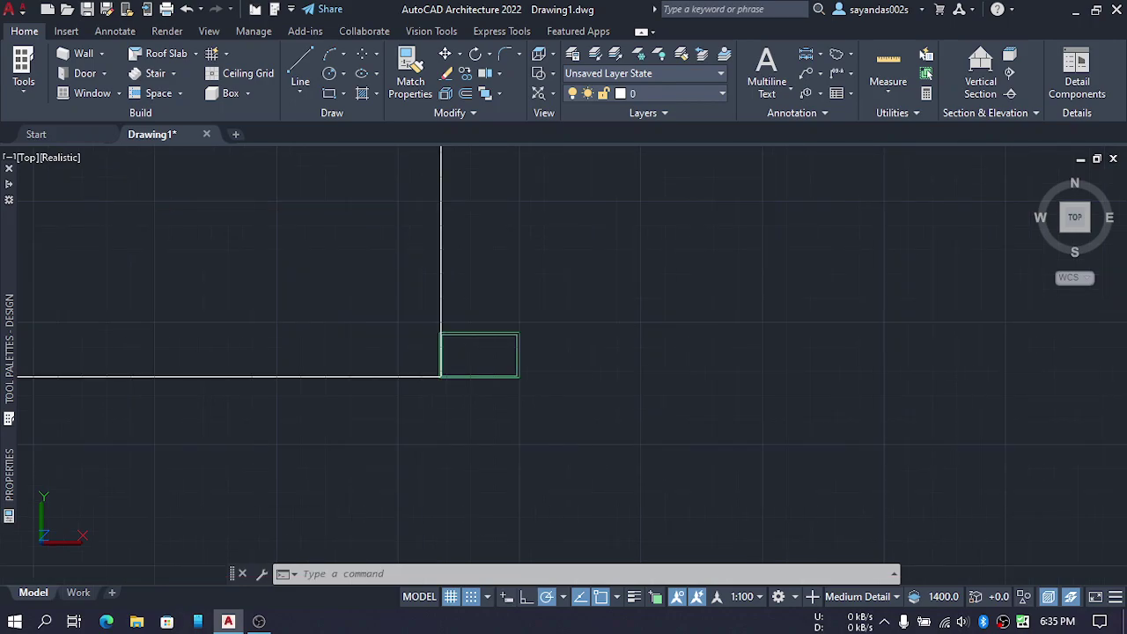
scroll(70, 554, "down", 5)
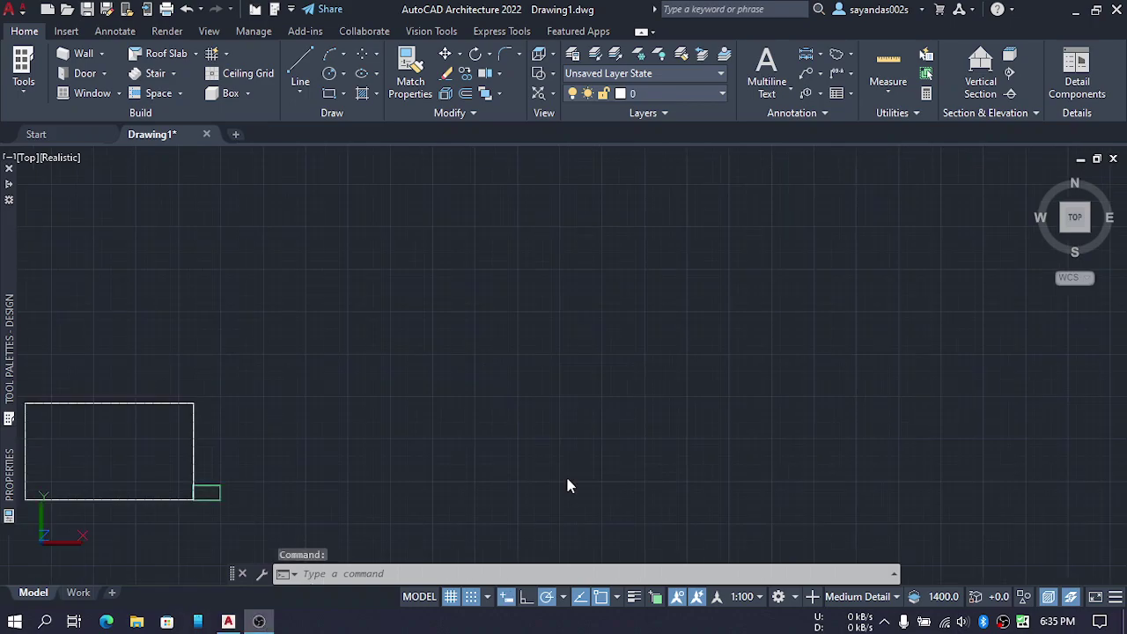
key("alt+Tab")
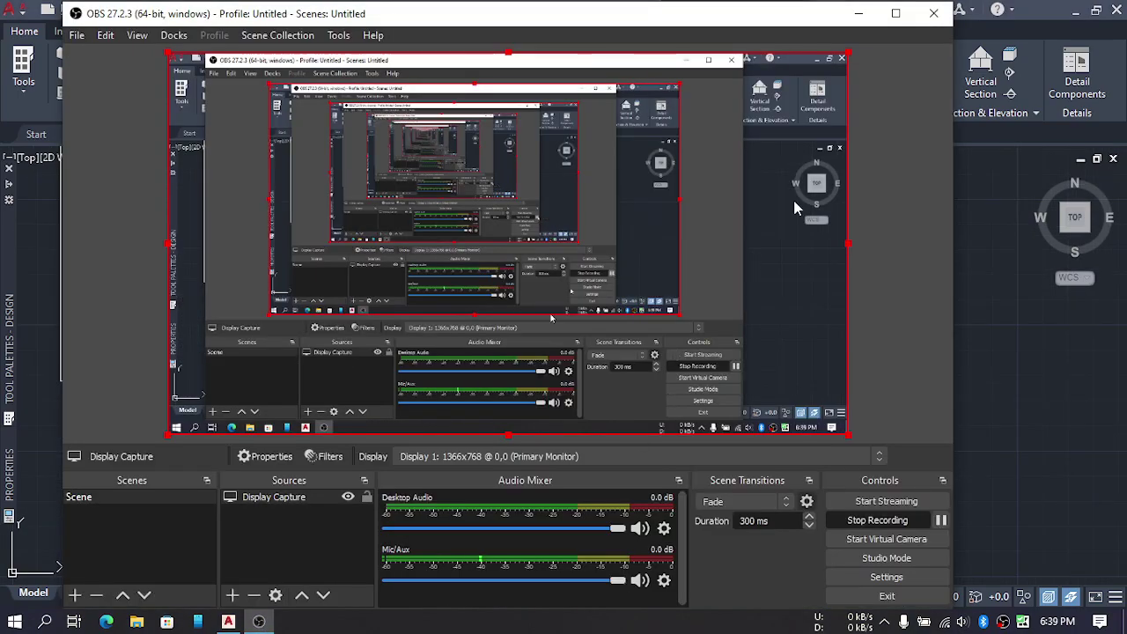
left_click(850, 24)
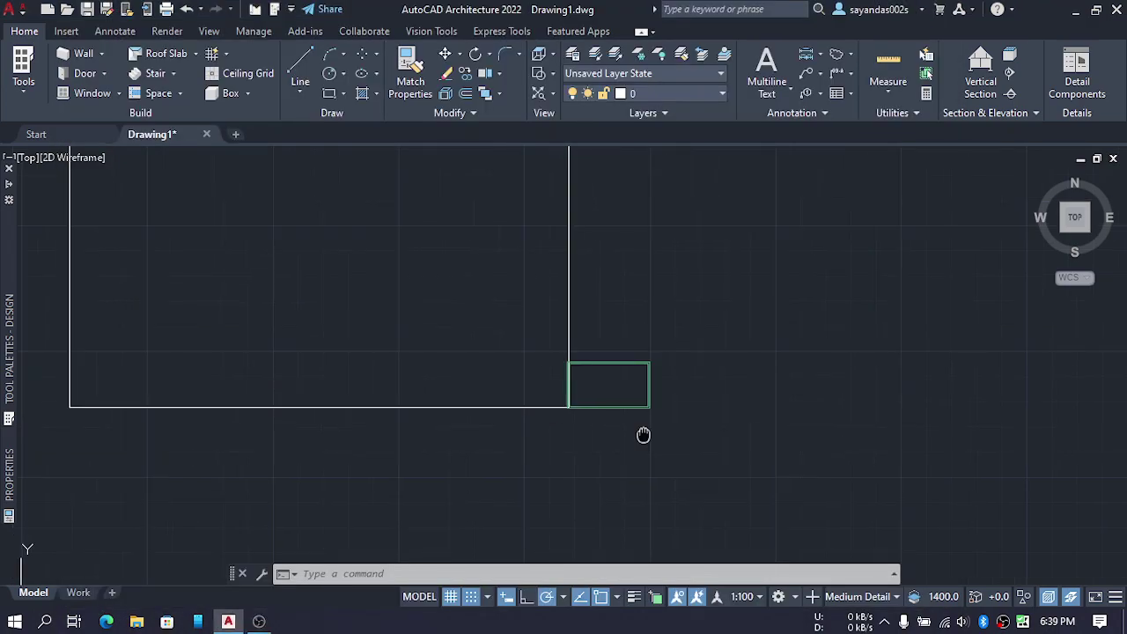
Orbit the room into a tilted view and shade it in the Realistic style
scroll(605, 423, "up", 4)
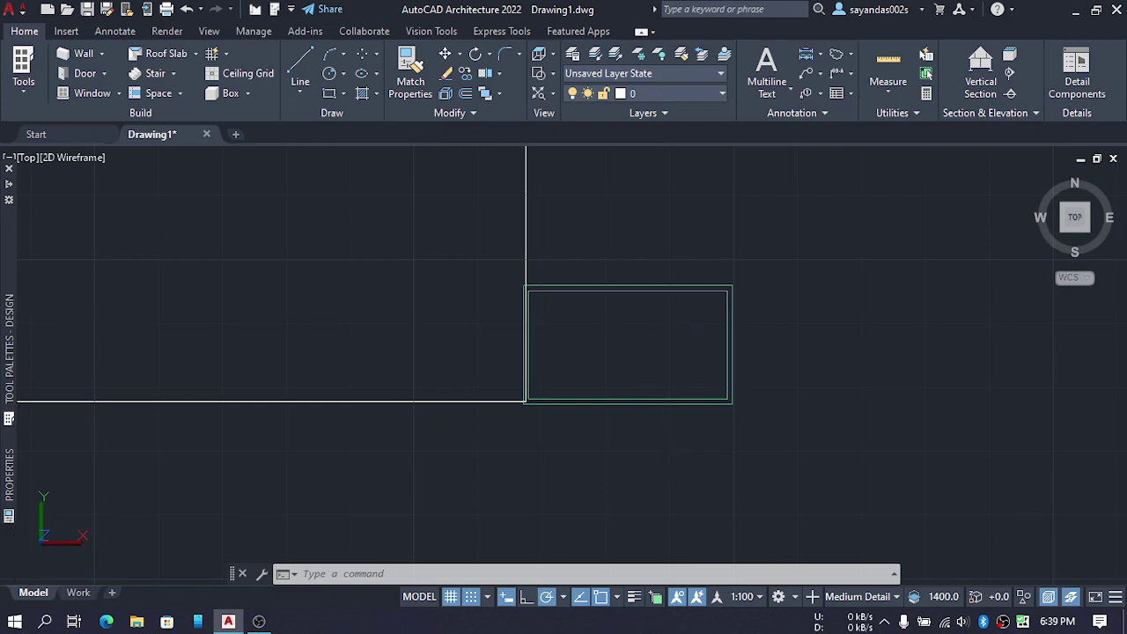
middle_click_drag(666, 432, 590, 361, "shift")
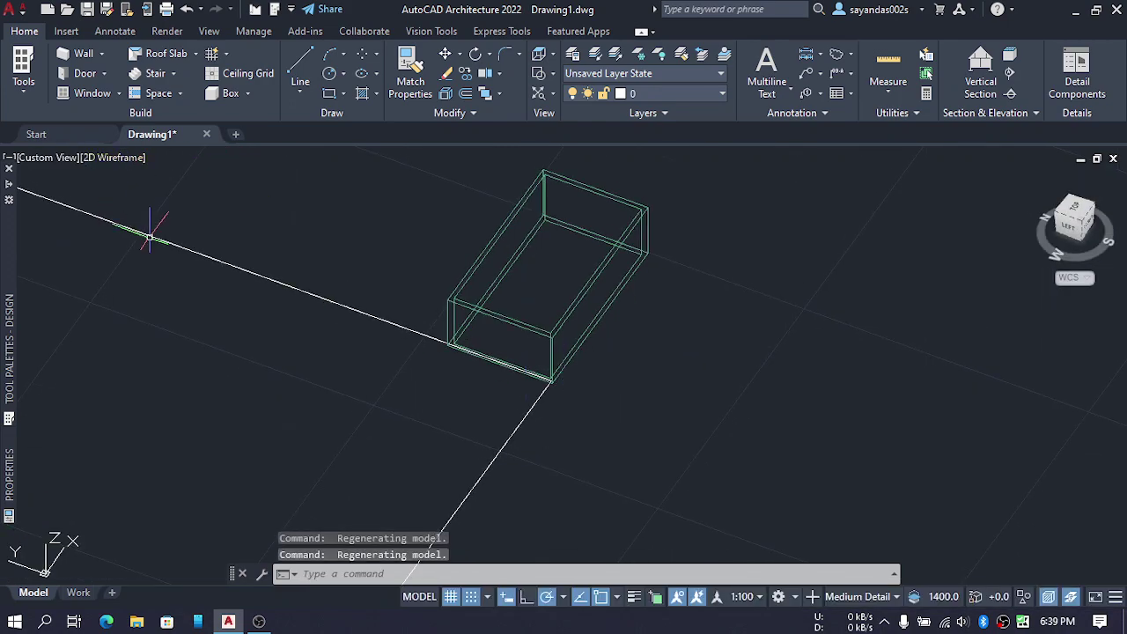
left_click(114, 157)
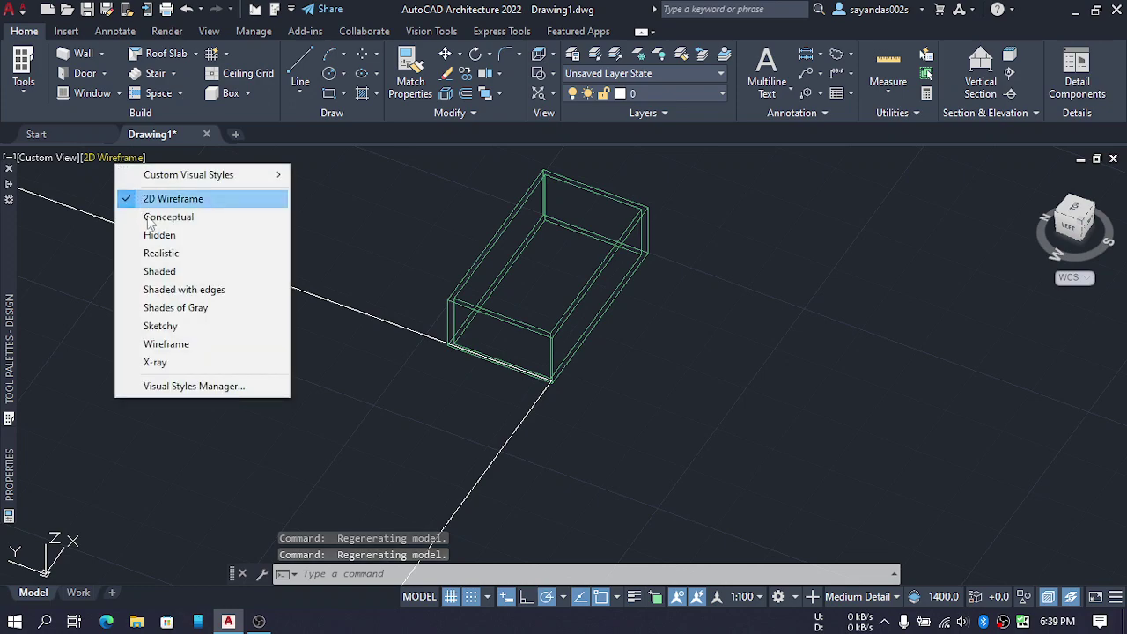
left_click(181, 252)
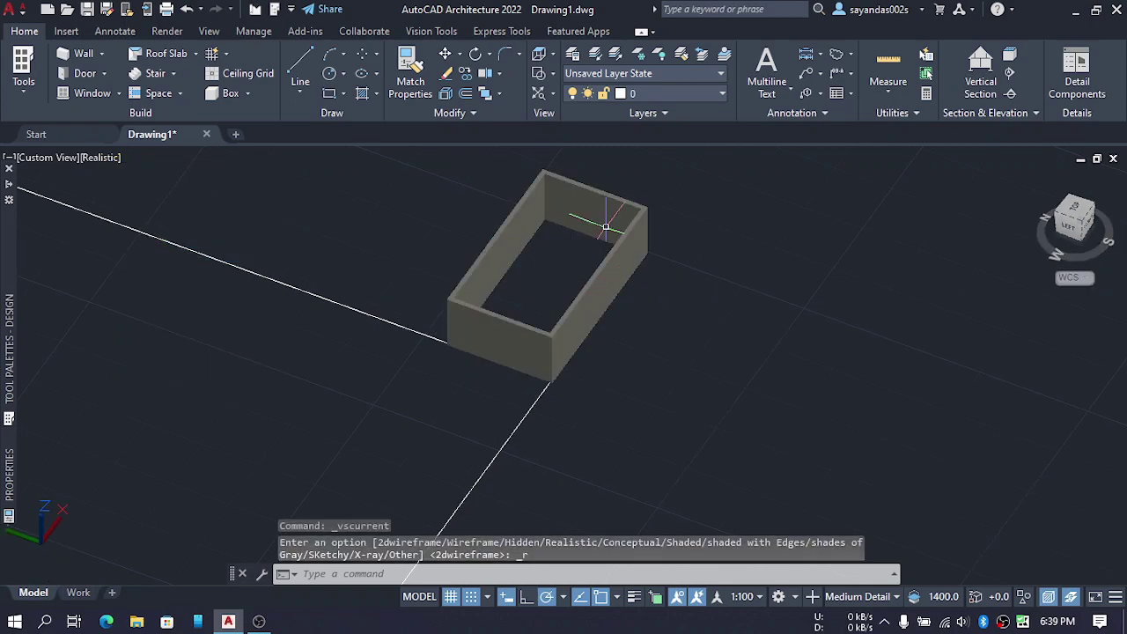
Return to a north-up Top view and recentre the whole drawing
left_click(1080, 218)
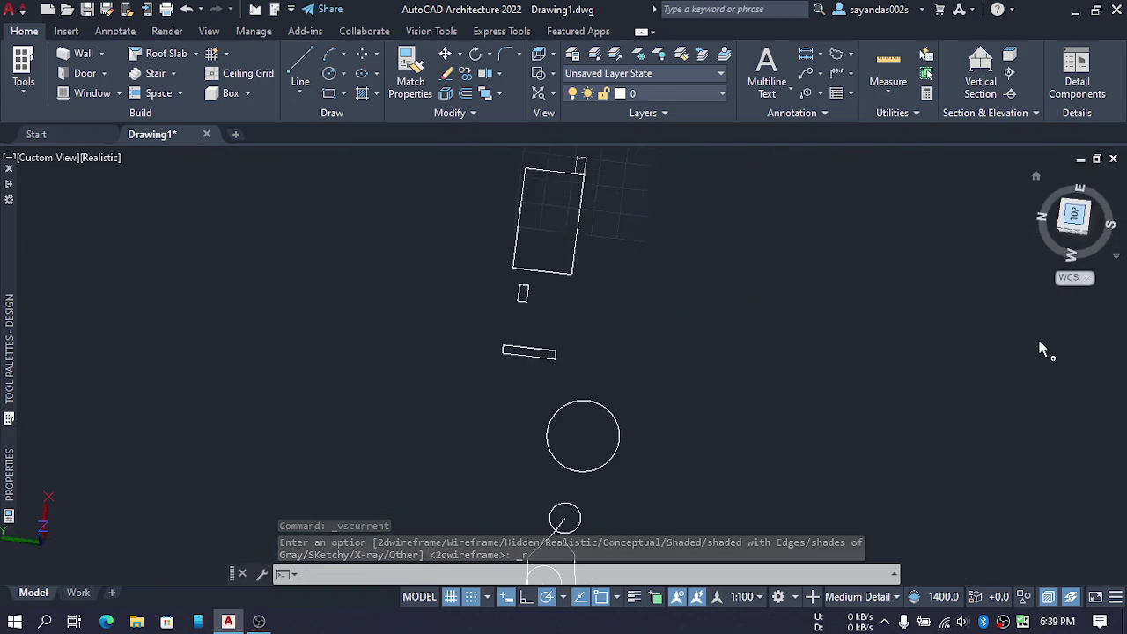
middle_click_drag(652, 300, 627, 366)
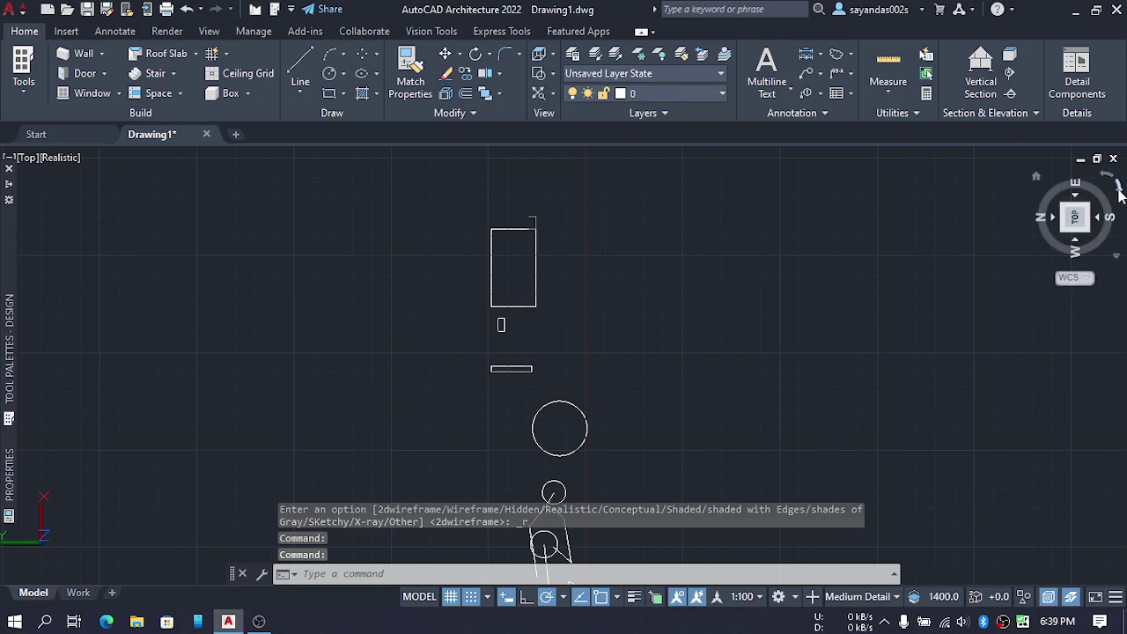
left_click(1118, 189)
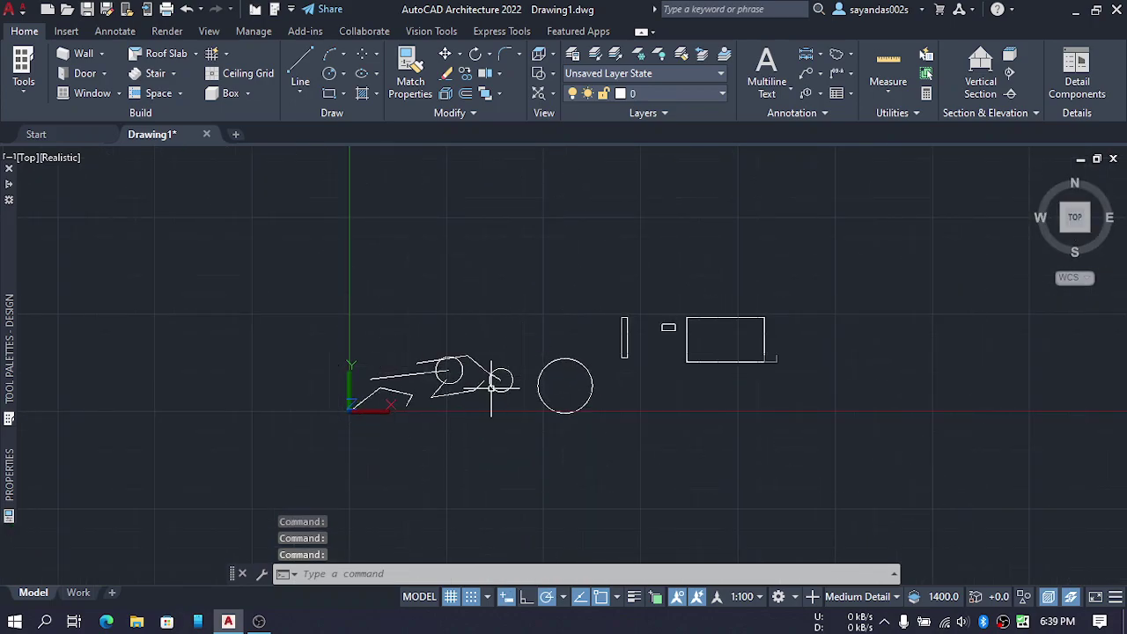
scroll(491, 387, "up", 3)
middle_click_drag(475, 392, 448, 355)
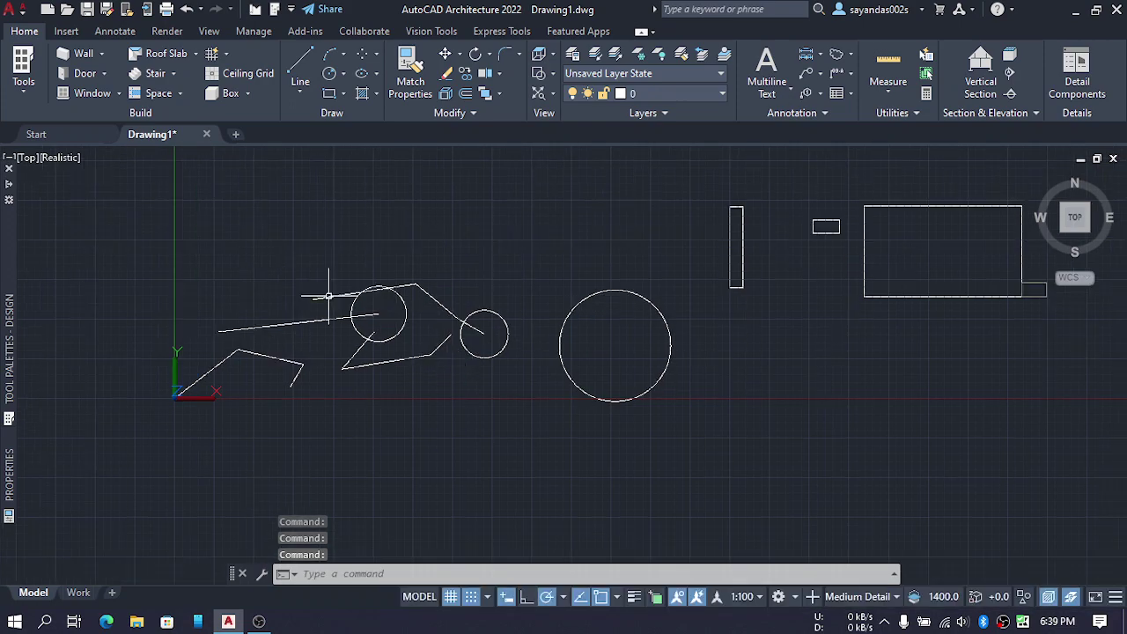
left_click(127, 185)
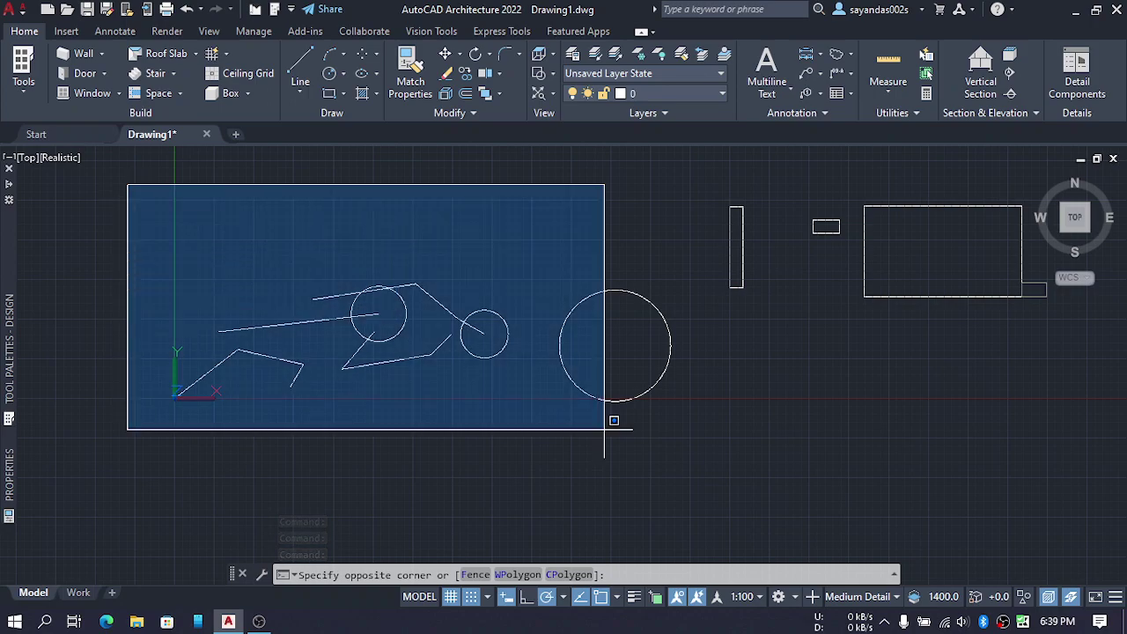
left_click(846, 498)
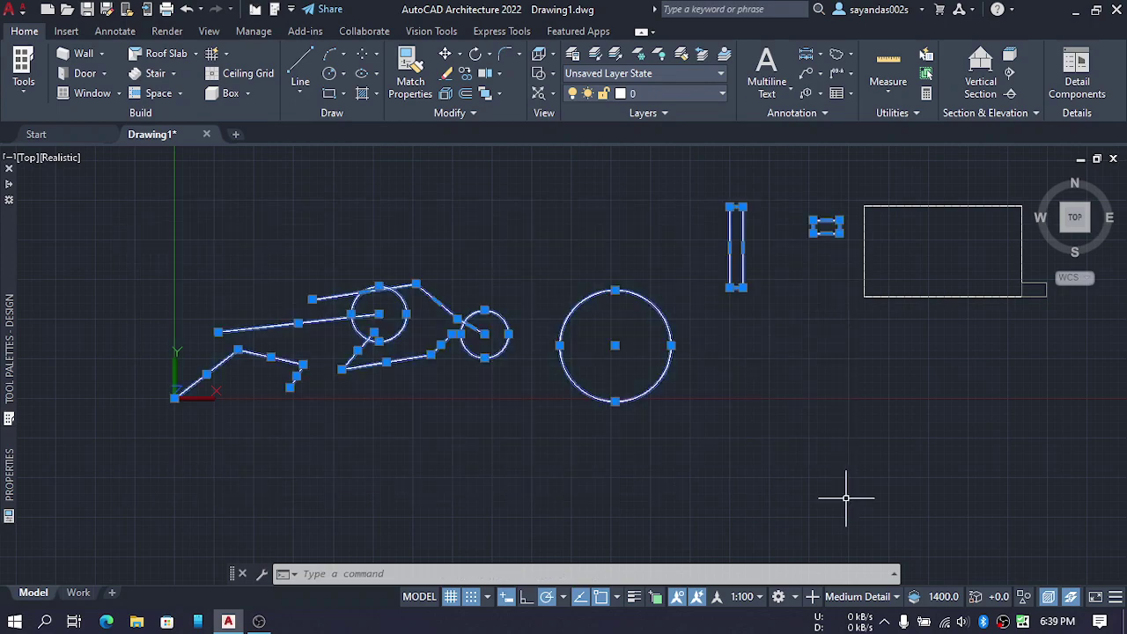
key("Delete")
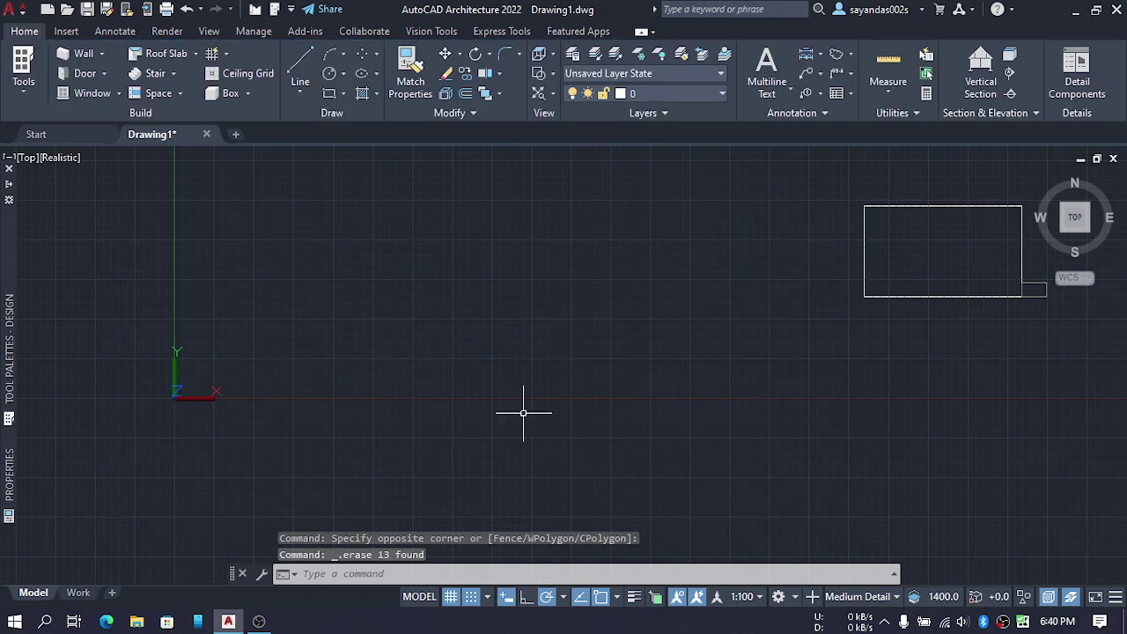
left_click(186, 10)
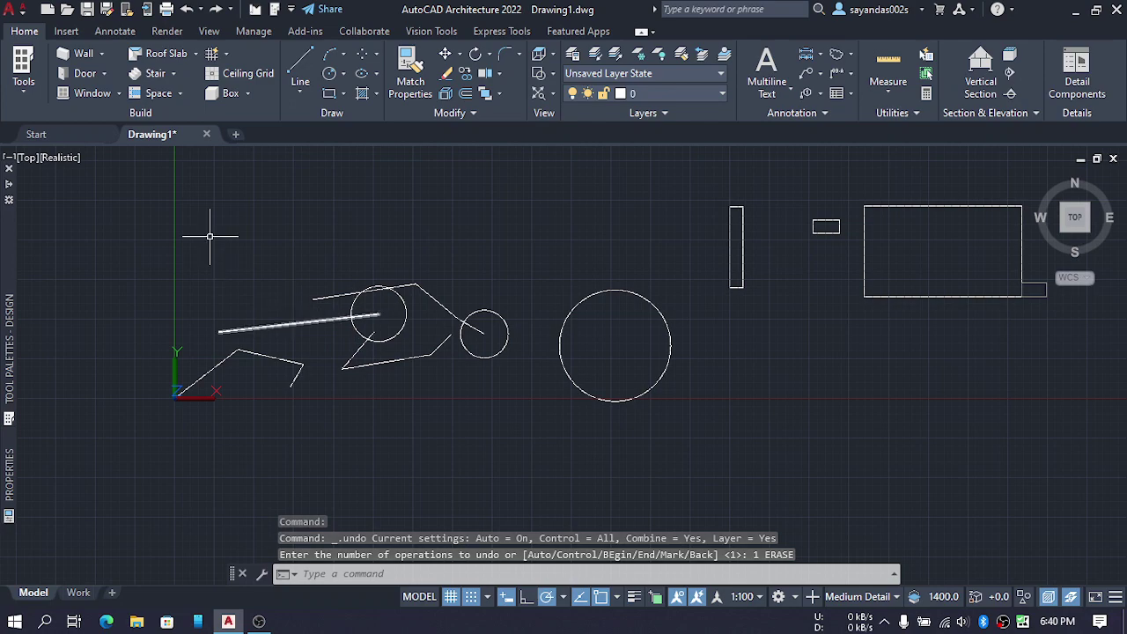
Window-select the big circle, the polyline, the small circle and the left circle
left_click(175, 208)
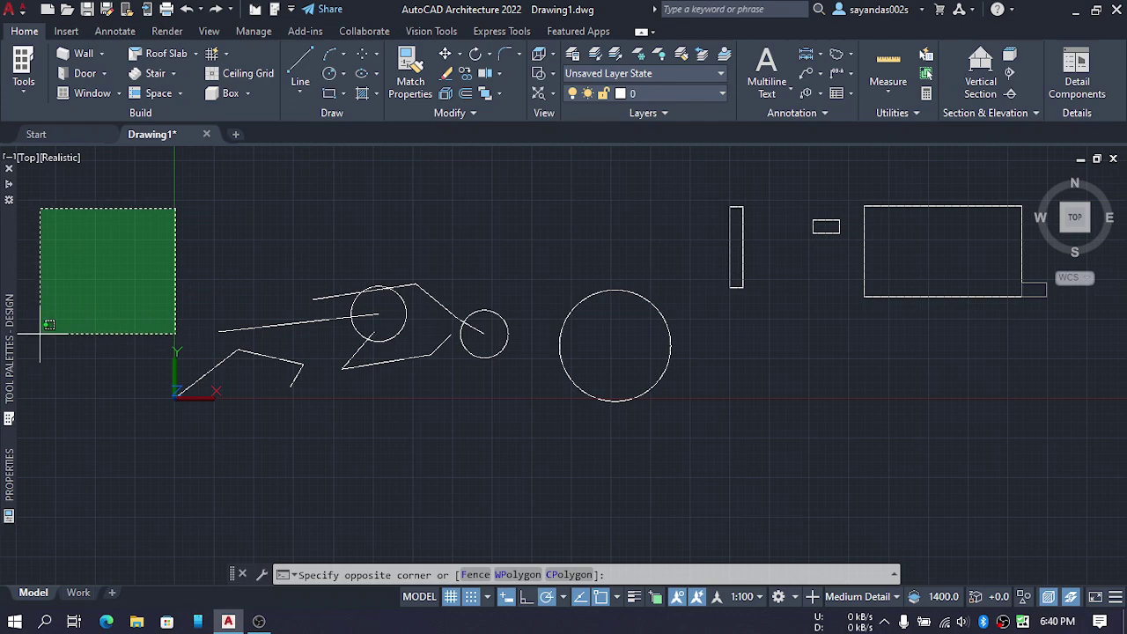
left_click(39, 334)
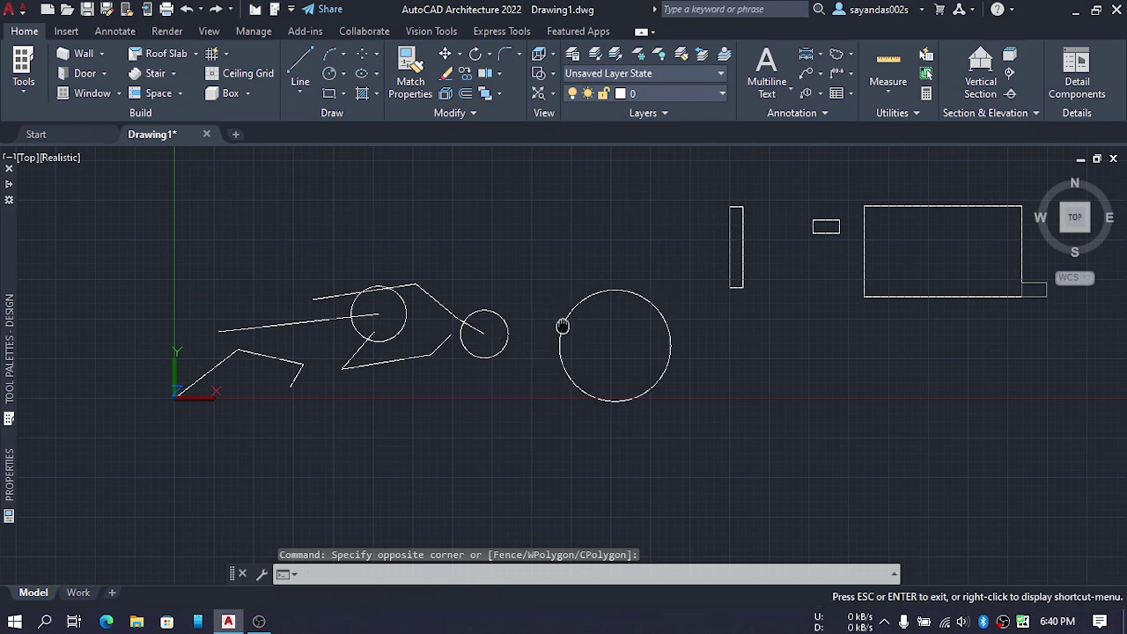
middle_click_drag(564, 321, 483, 327)
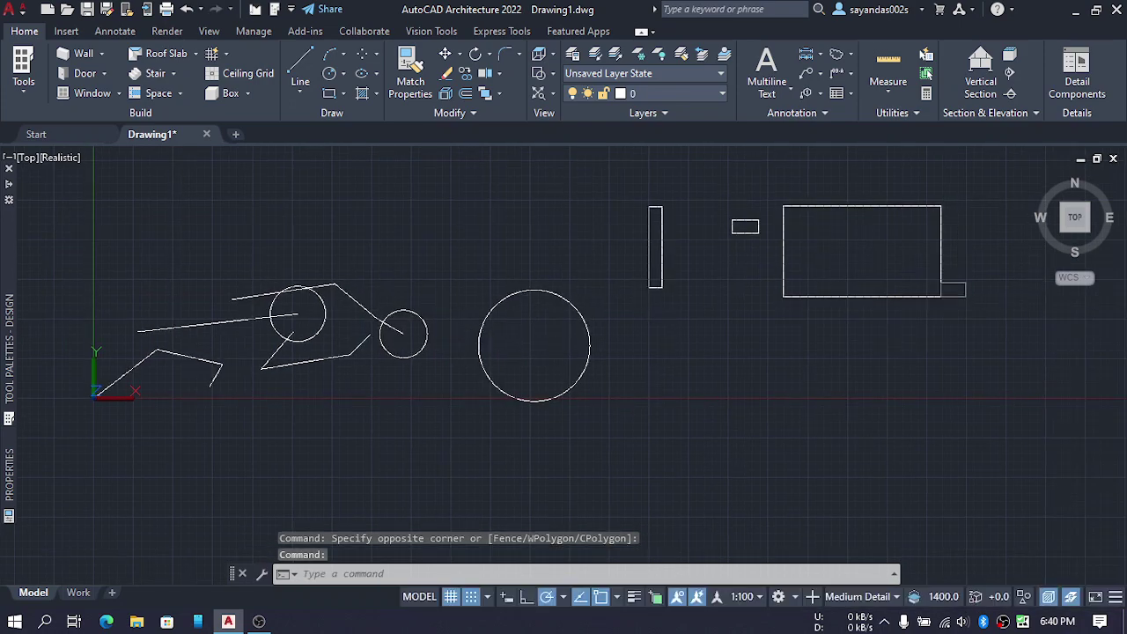
left_click(443, 242)
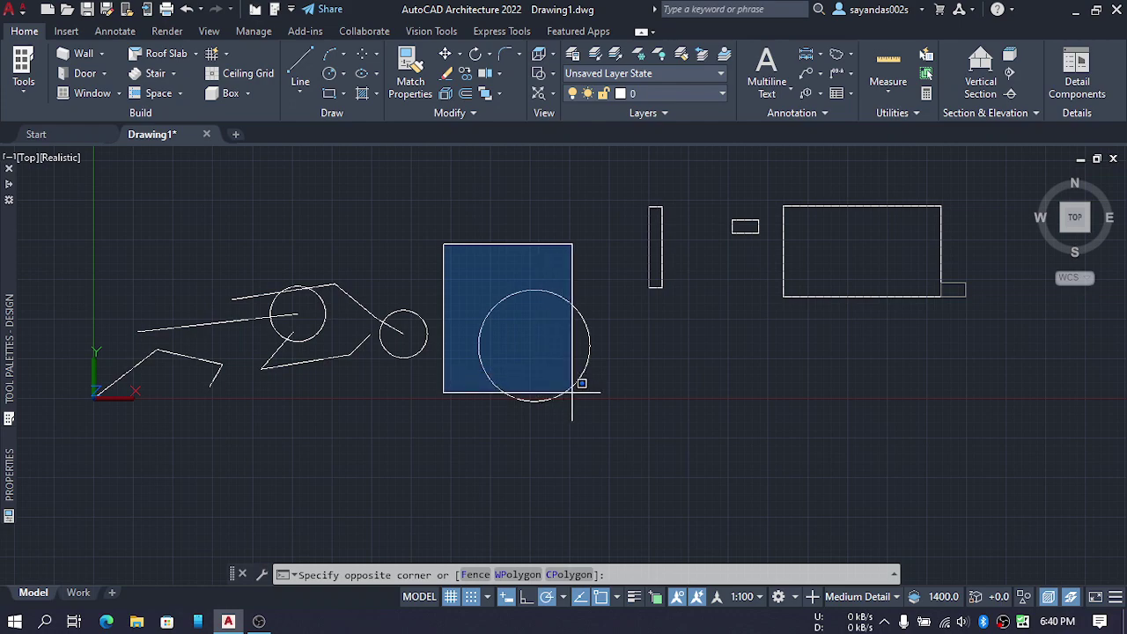
left_click(621, 424)
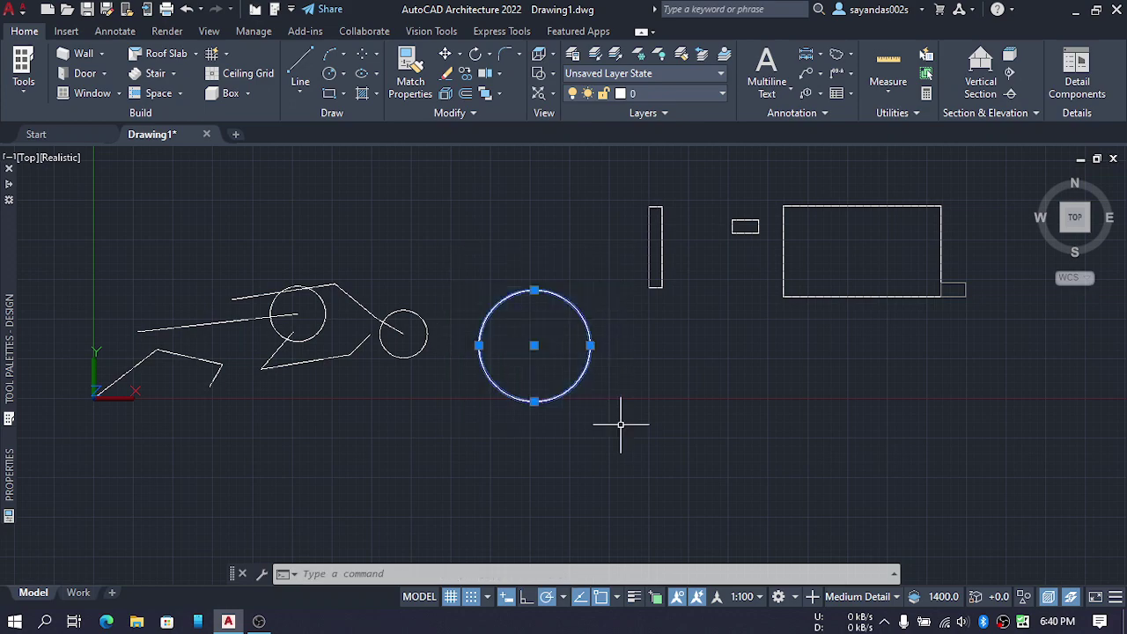
left_click(489, 304)
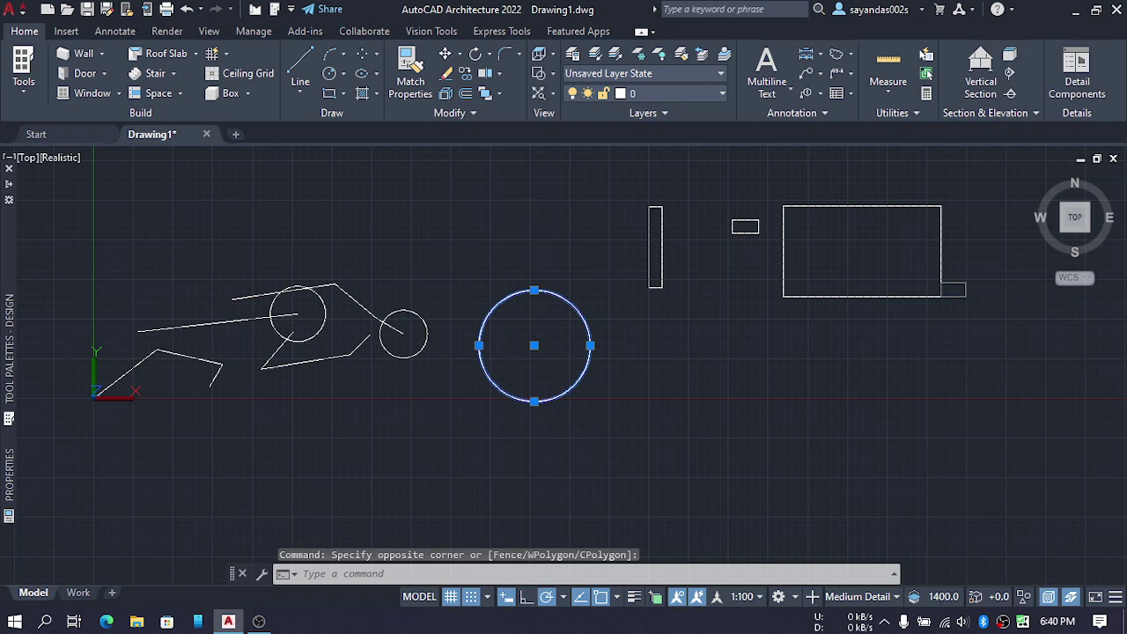
left_click(390, 326)
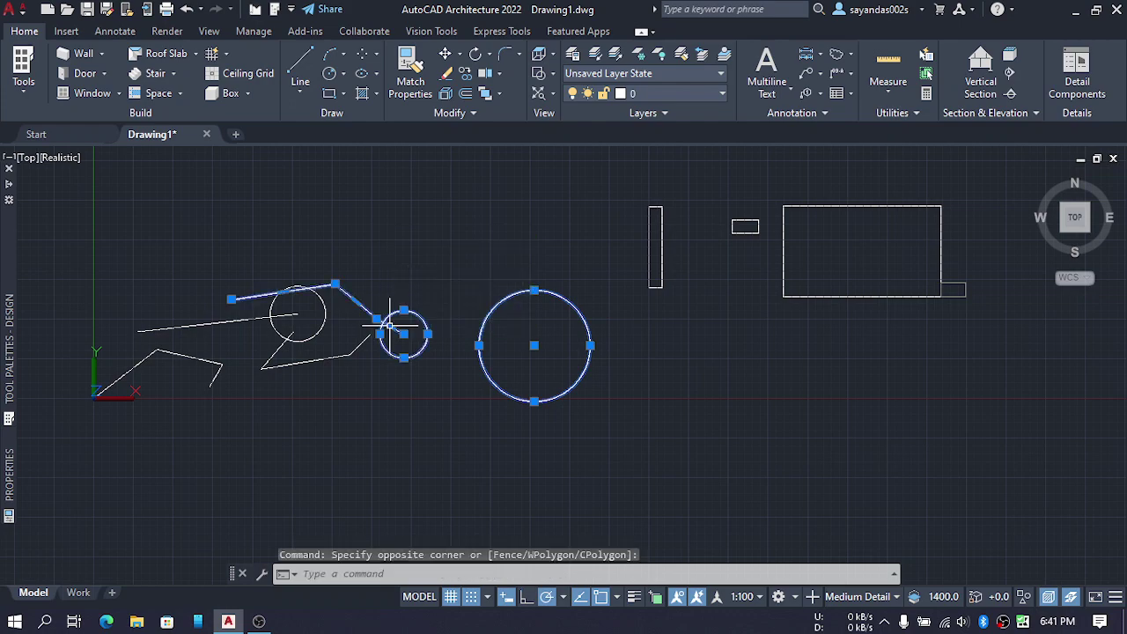
left_click(251, 246)
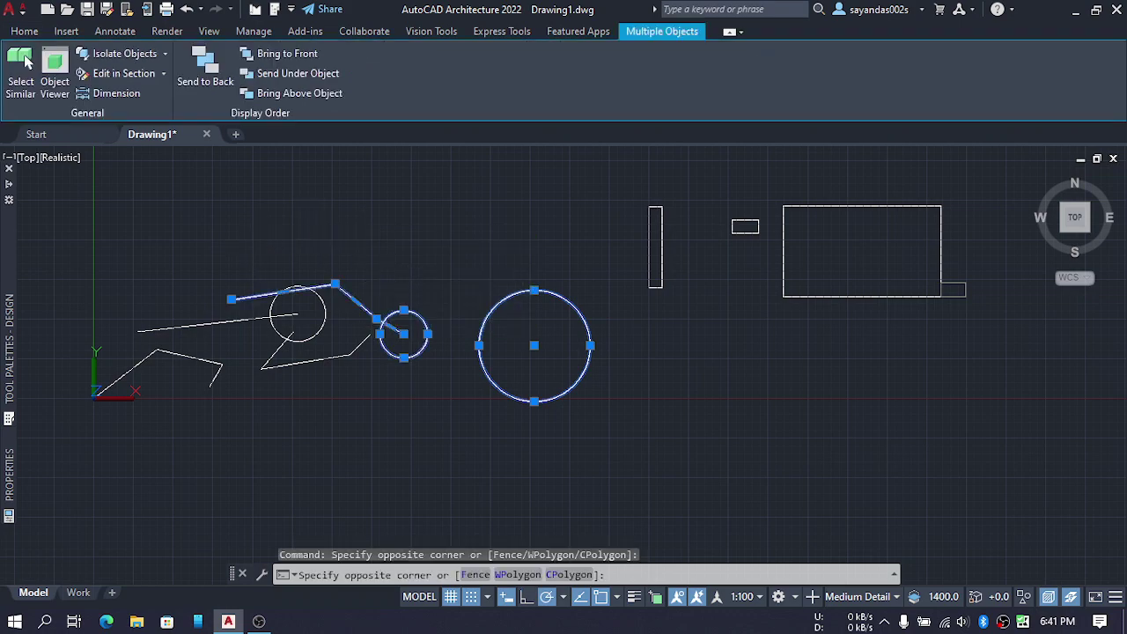
left_click(352, 327)
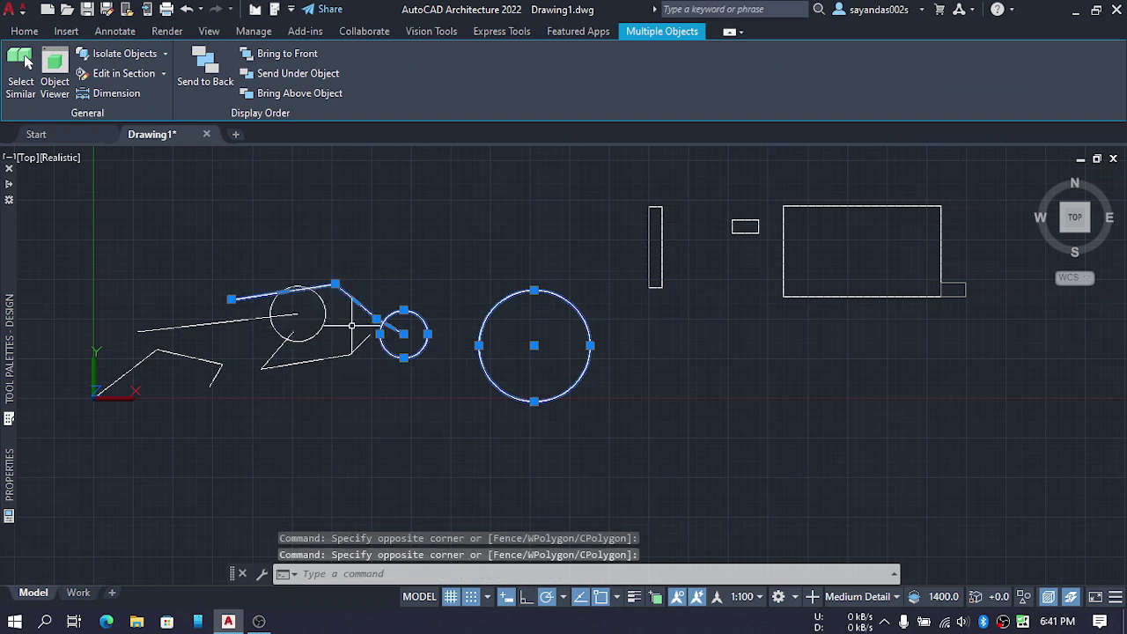
Add the sketch lines, inner circle, left polylines and two small rectangles to the selection
left_click(340, 252)
left_click(264, 322)
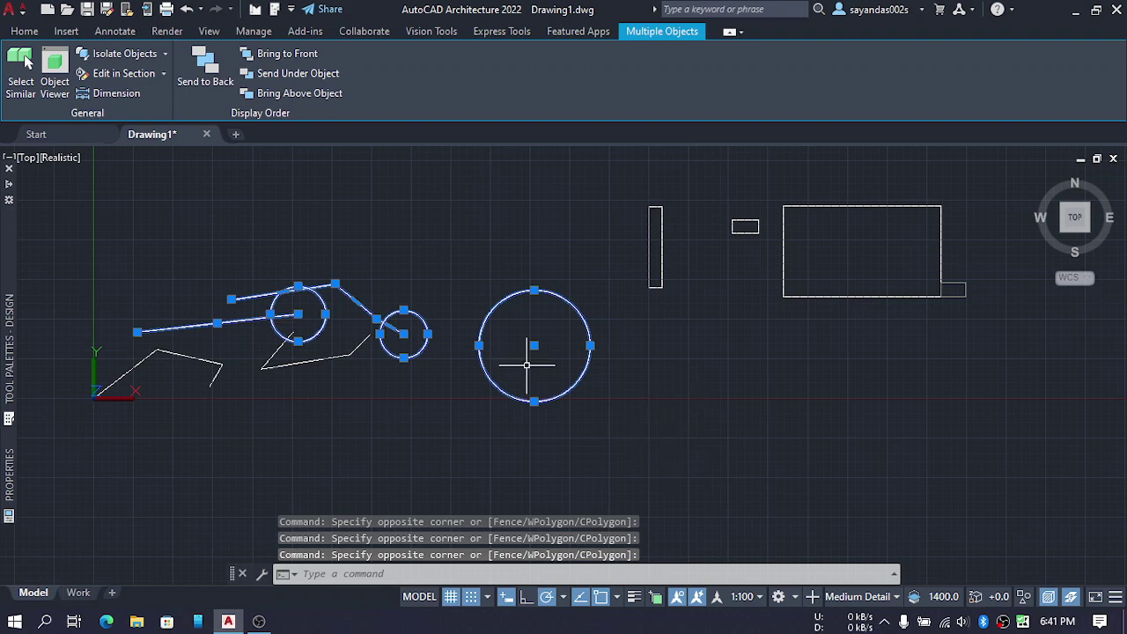
middle_click_drag(482, 300, 479, 321)
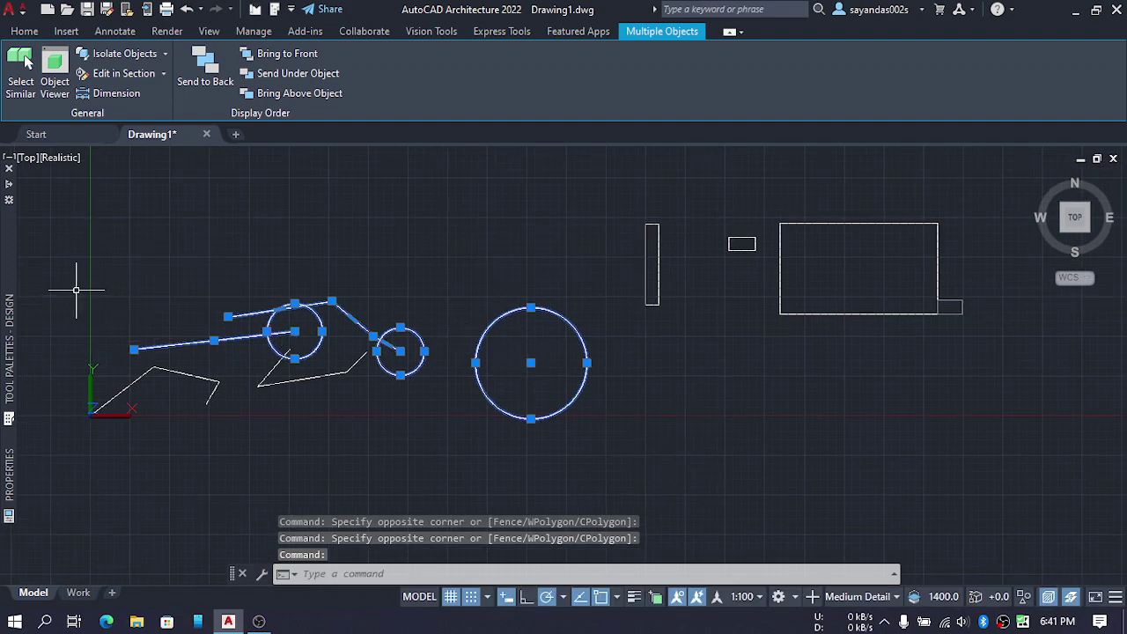
left_click(55, 269)
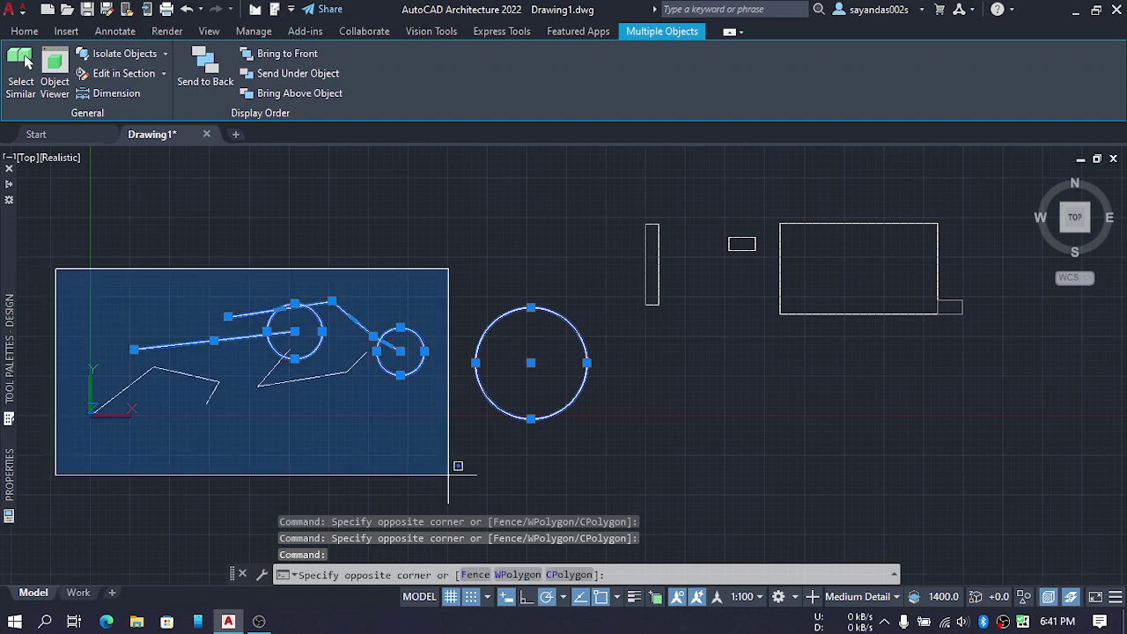
left_click(712, 477)
left_click(722, 173)
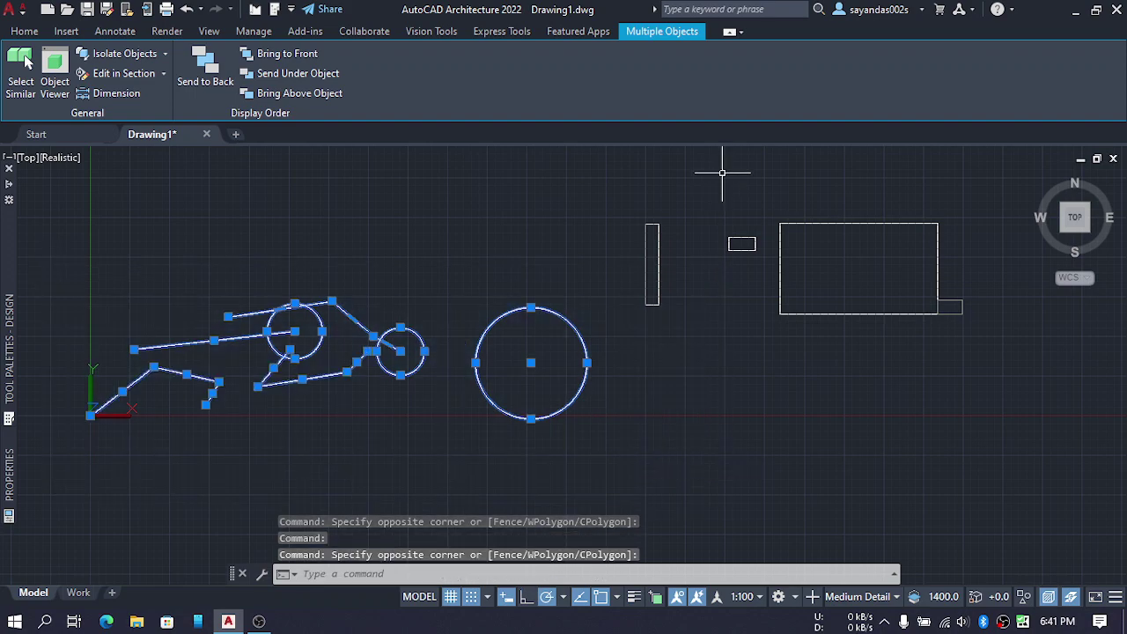
left_click(754, 205)
left_click(602, 333)
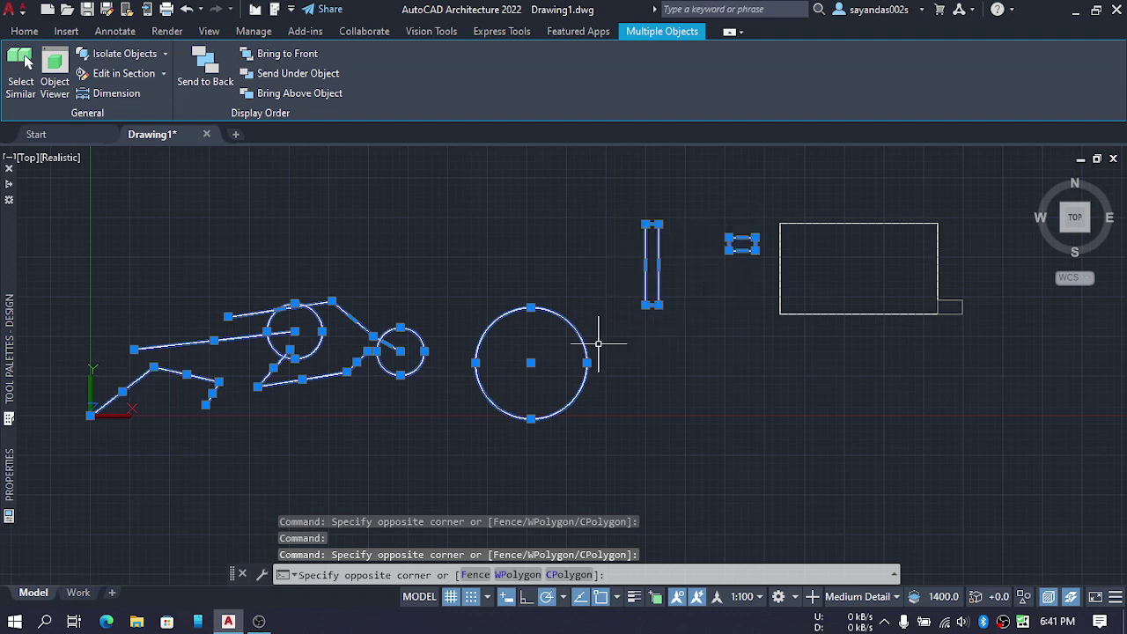
Erase the selected sketch objects and centre the room walls, cancelling a started door
key("Delete")
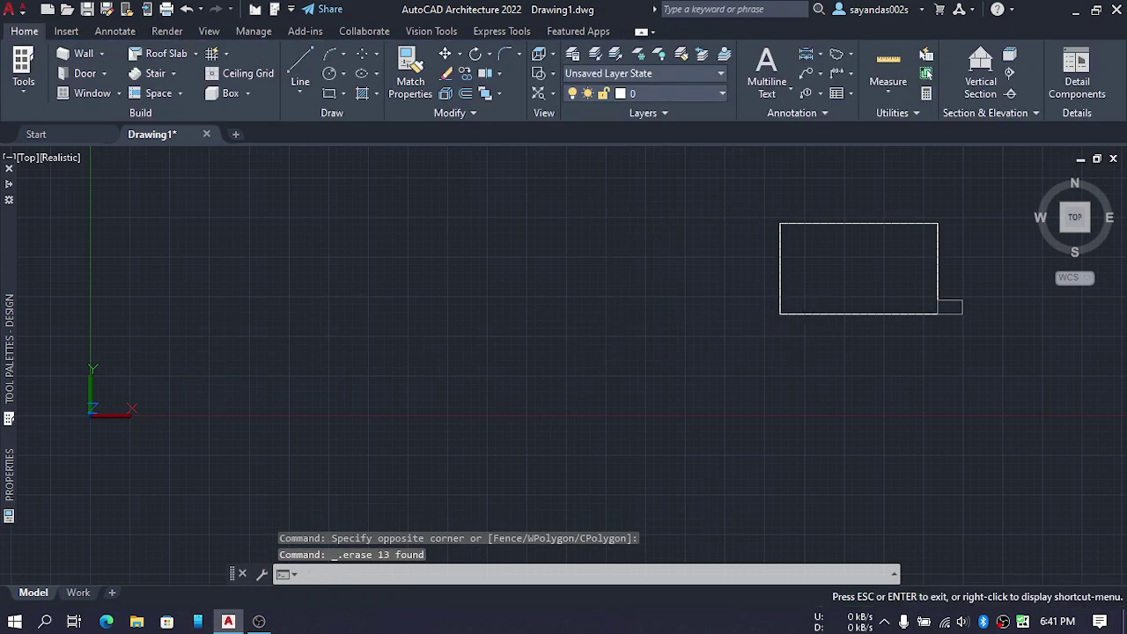
middle_click_drag(785, 341, 352, 351)
key("F12")
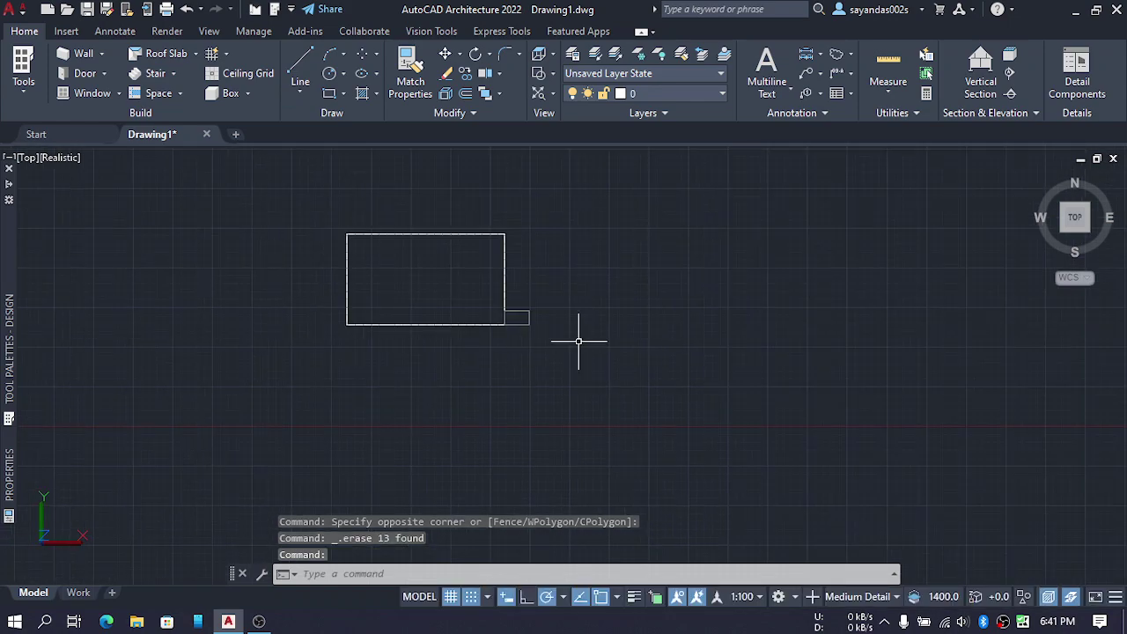
scroll(519, 331, "up", 2)
scroll(516, 322, "down", 3)
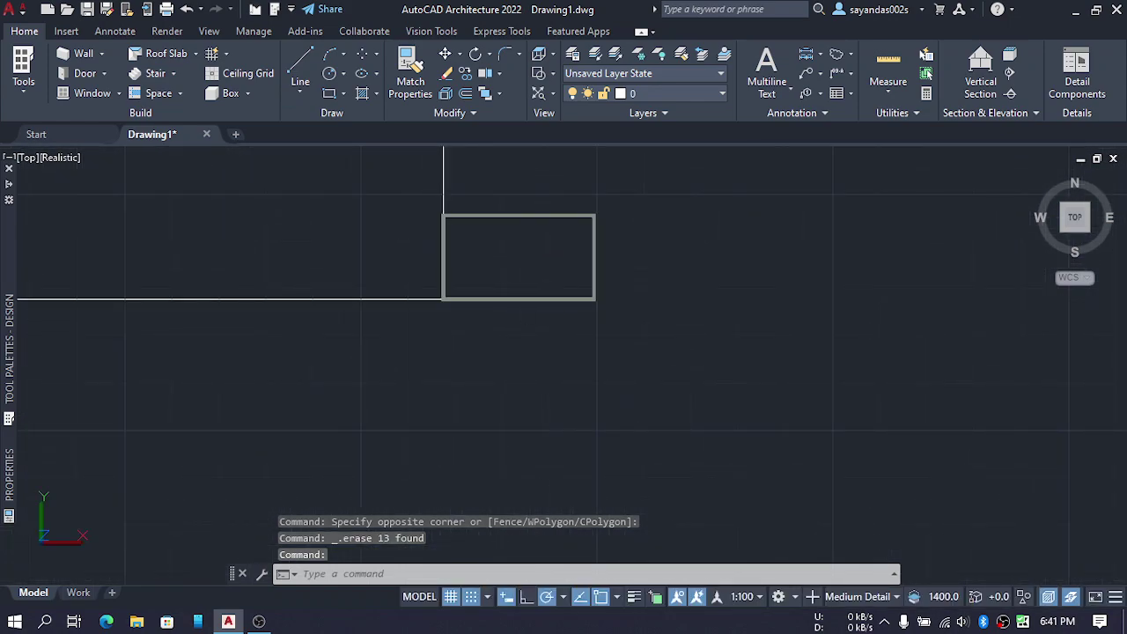
middle_click_drag(524, 300, 402, 398)
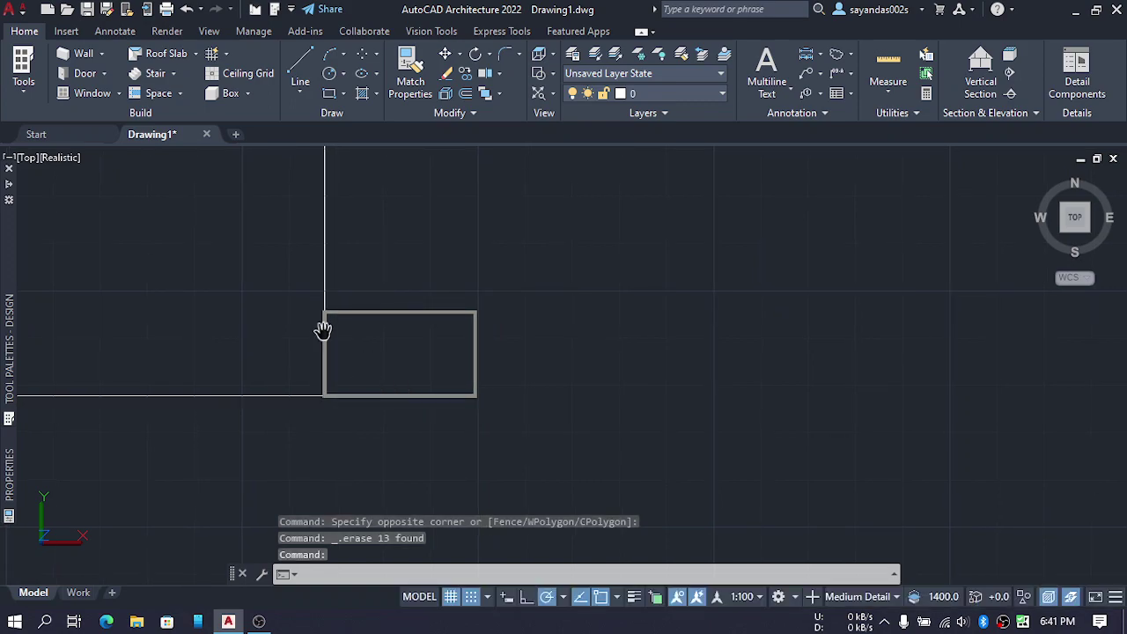
left_click(78, 71)
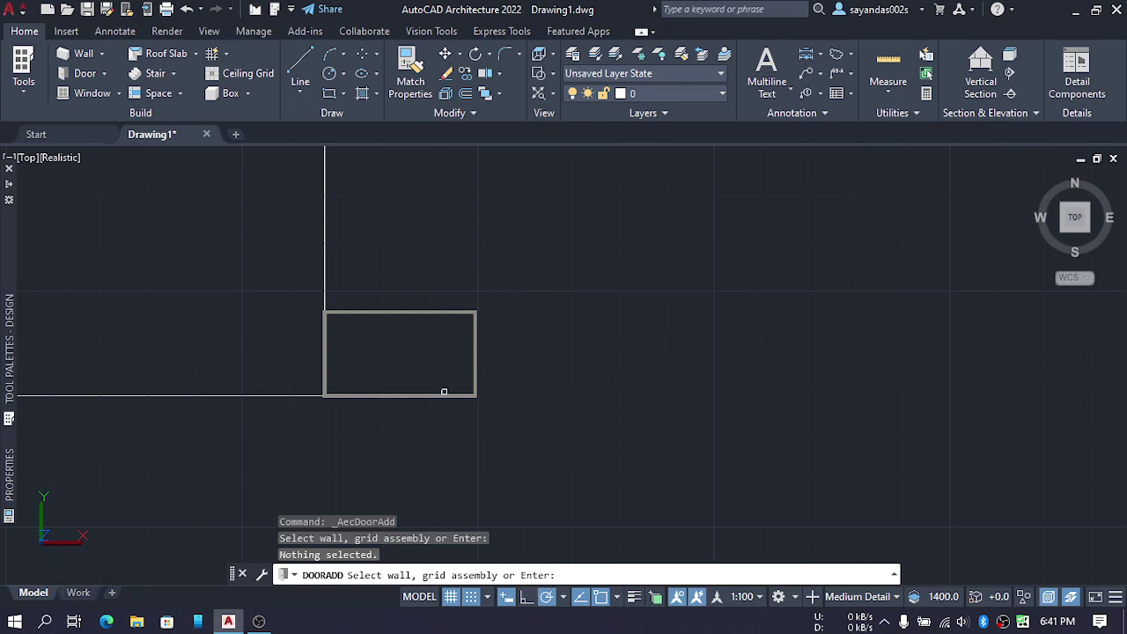
key("Escape")
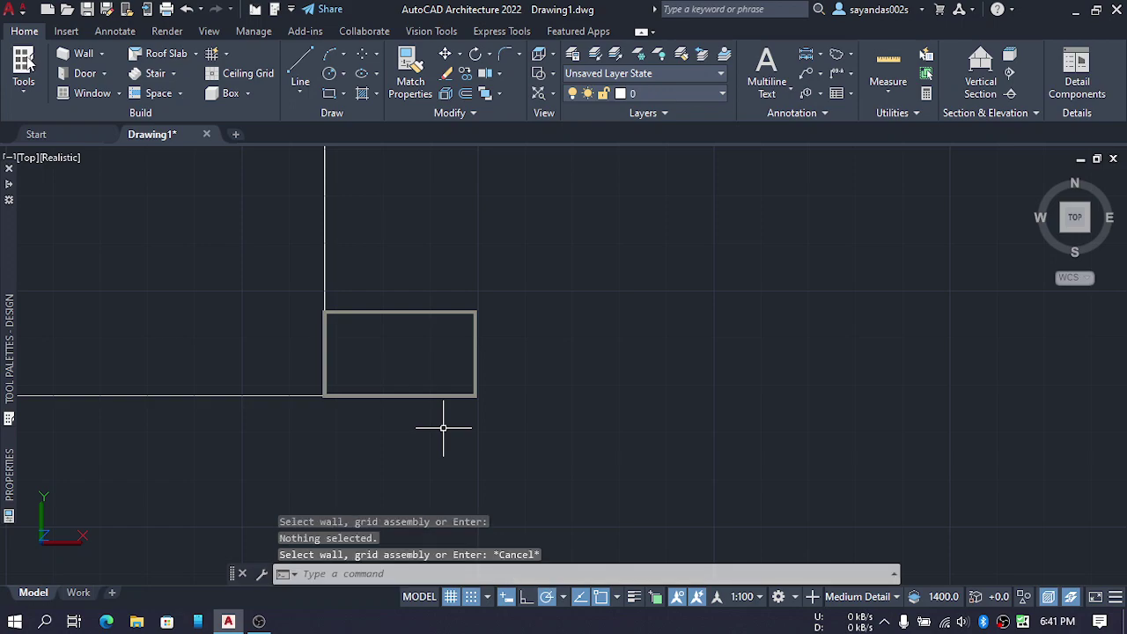
Switch the view to 2D Wireframe and place a door in the right wall
left_click(60, 159)
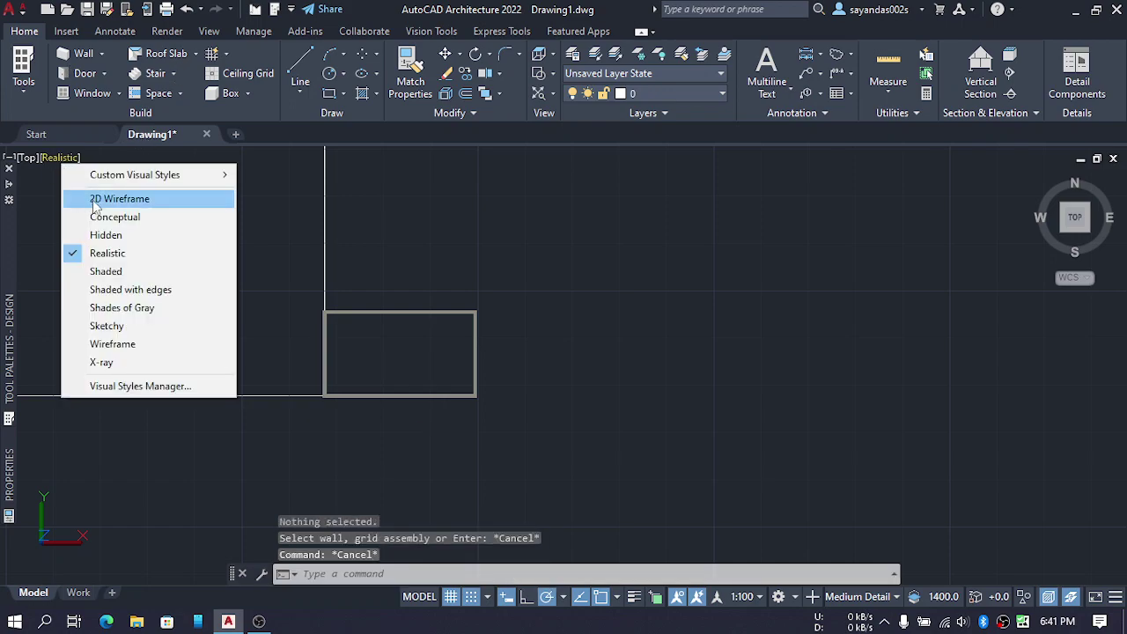
left_click(97, 201)
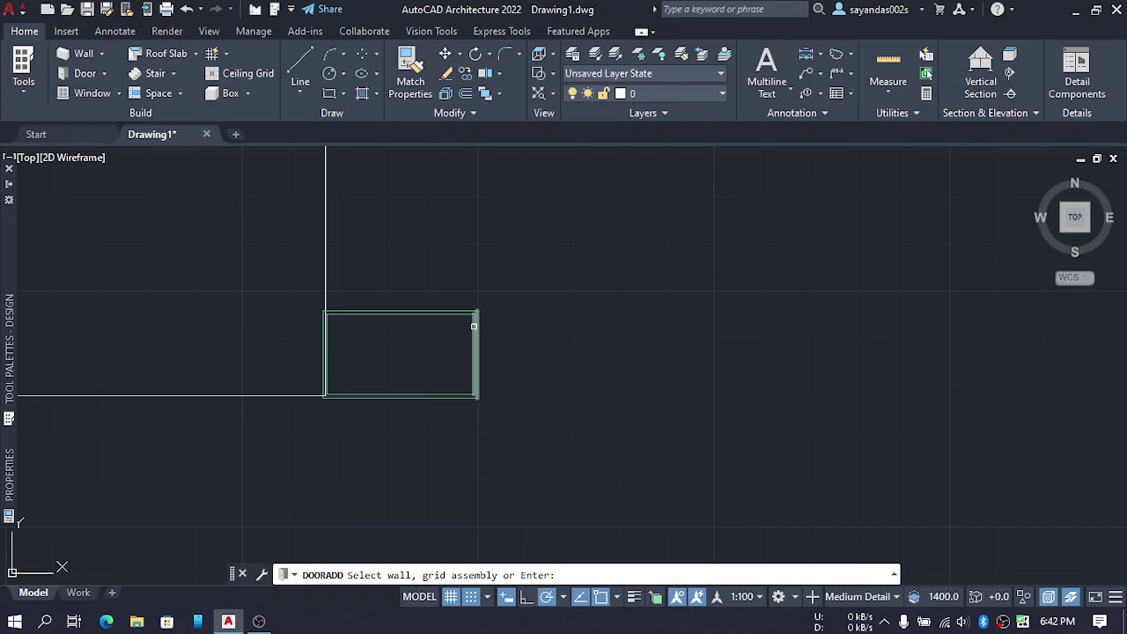
left_click(475, 339)
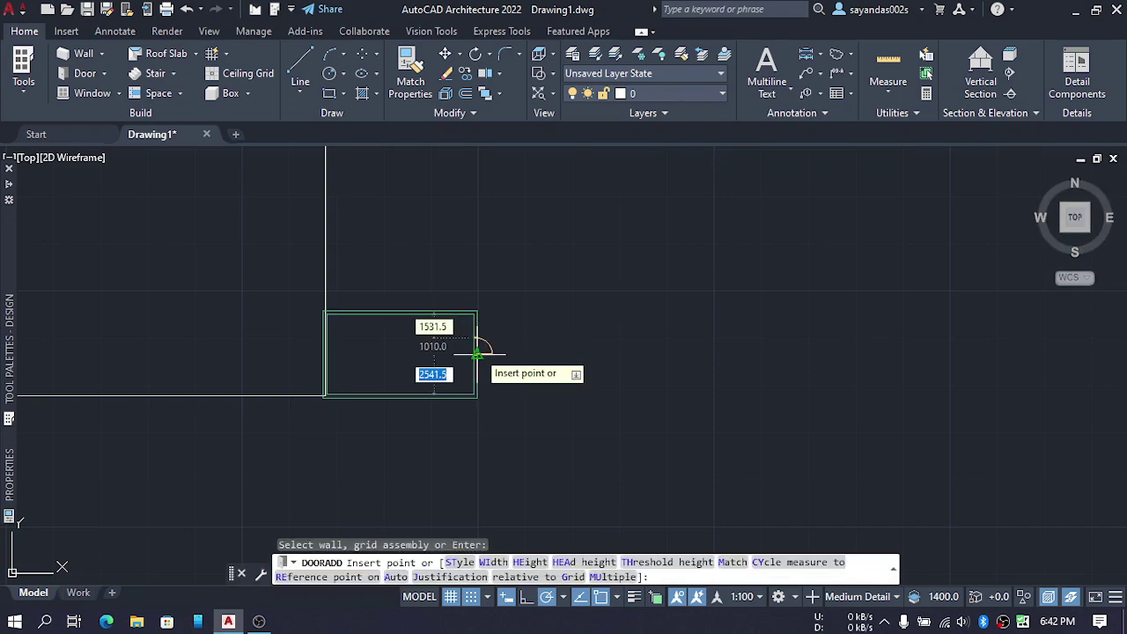
left_click(480, 345)
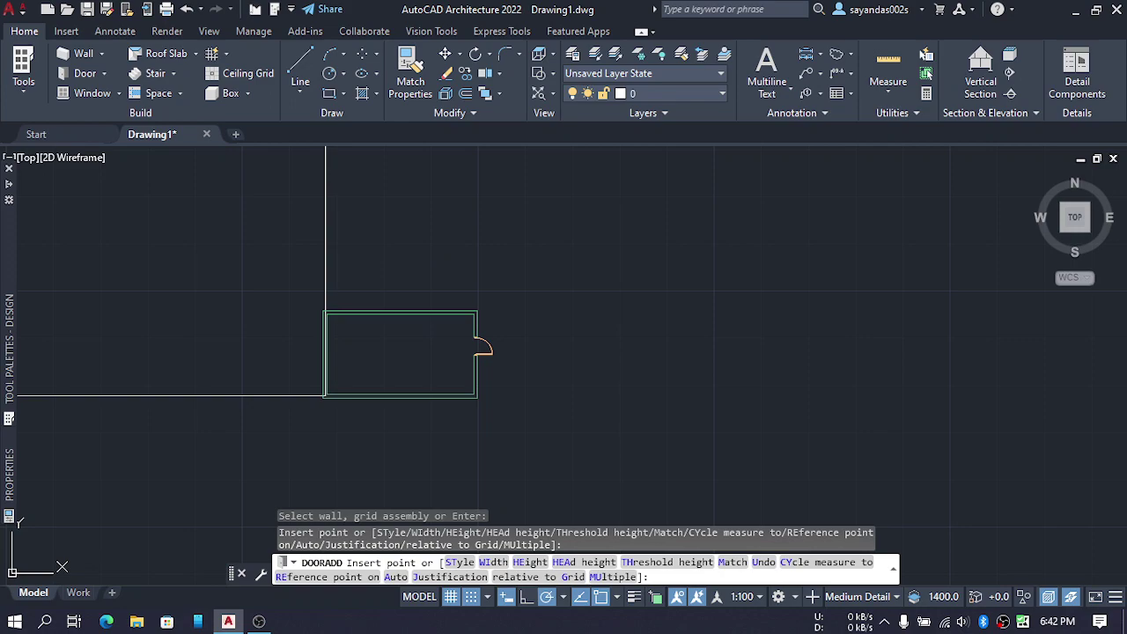
Place a window in the right wall just below the door
left_click(93, 92)
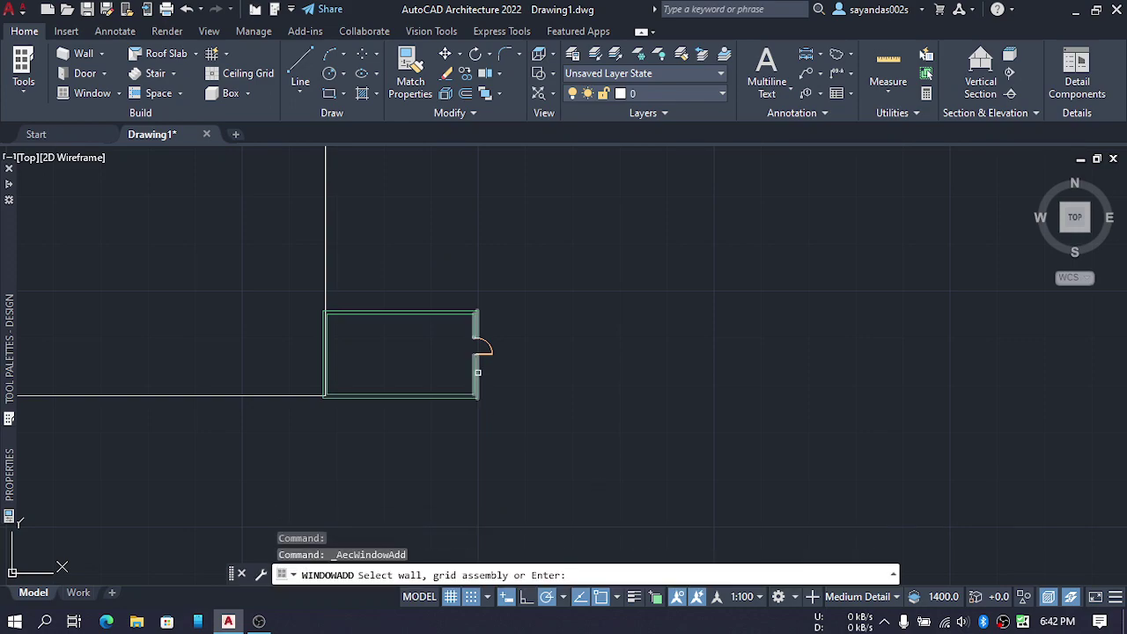
left_click(476, 368)
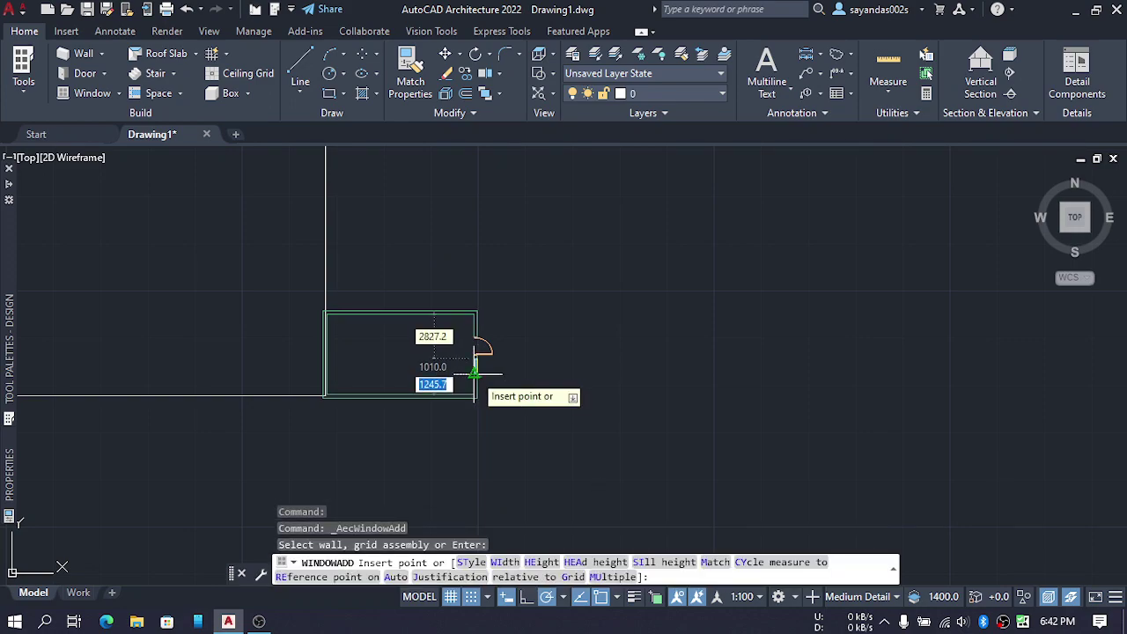
scroll(490, 388, "up", 2)
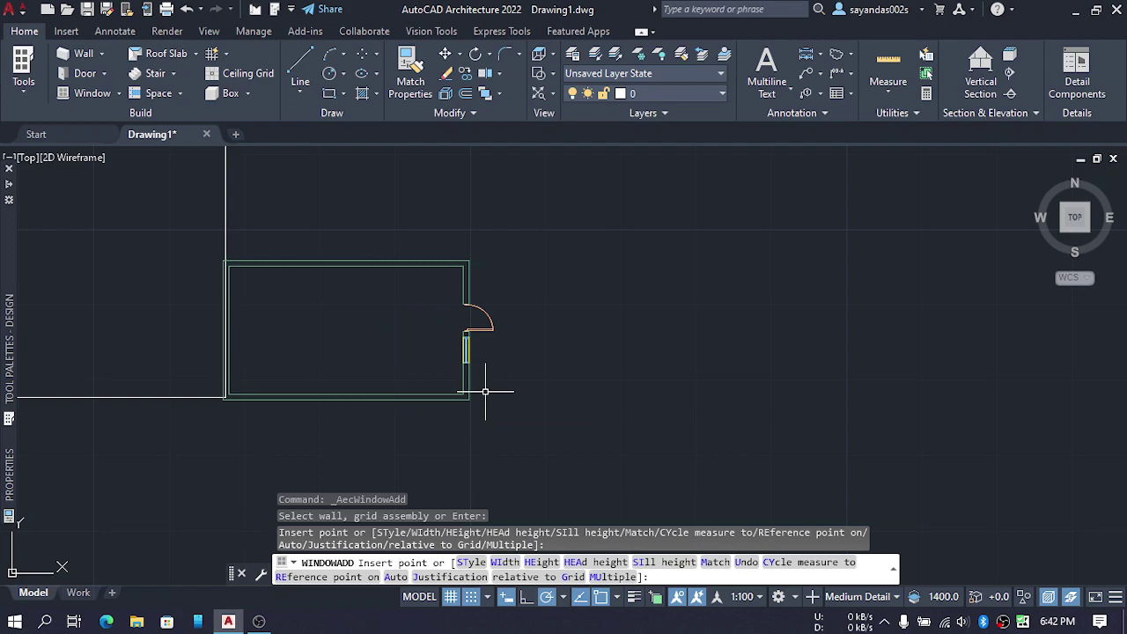
key("Escape")
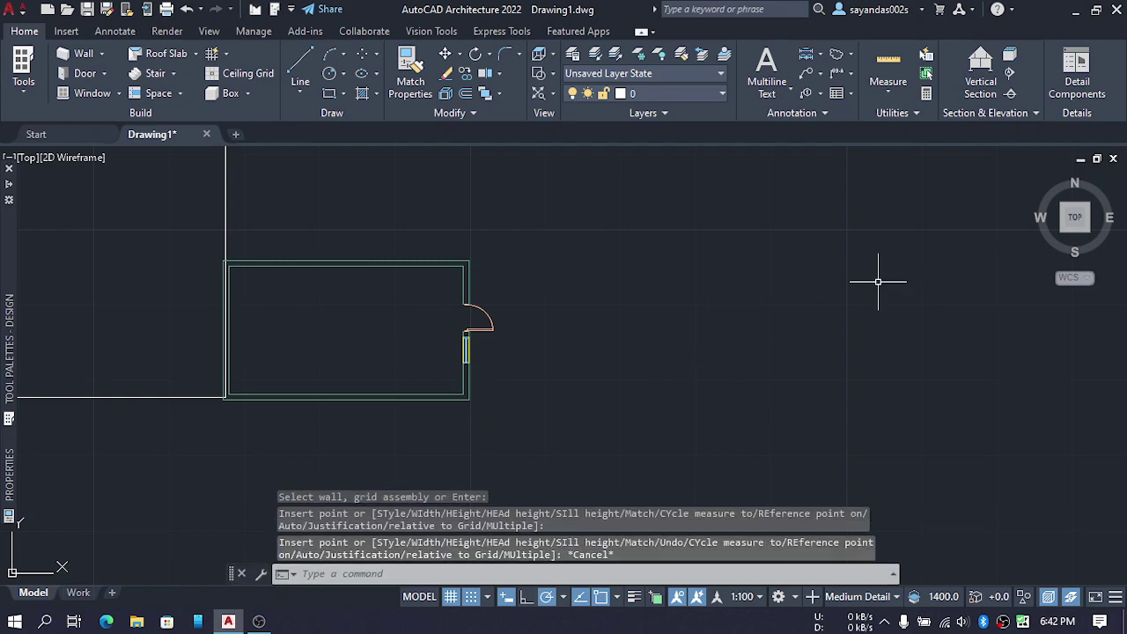
Tilt the plan into 3D, frame the whole room and switch to Realistic shading
middle_click_drag(493, 410, 464, 352, "shift")
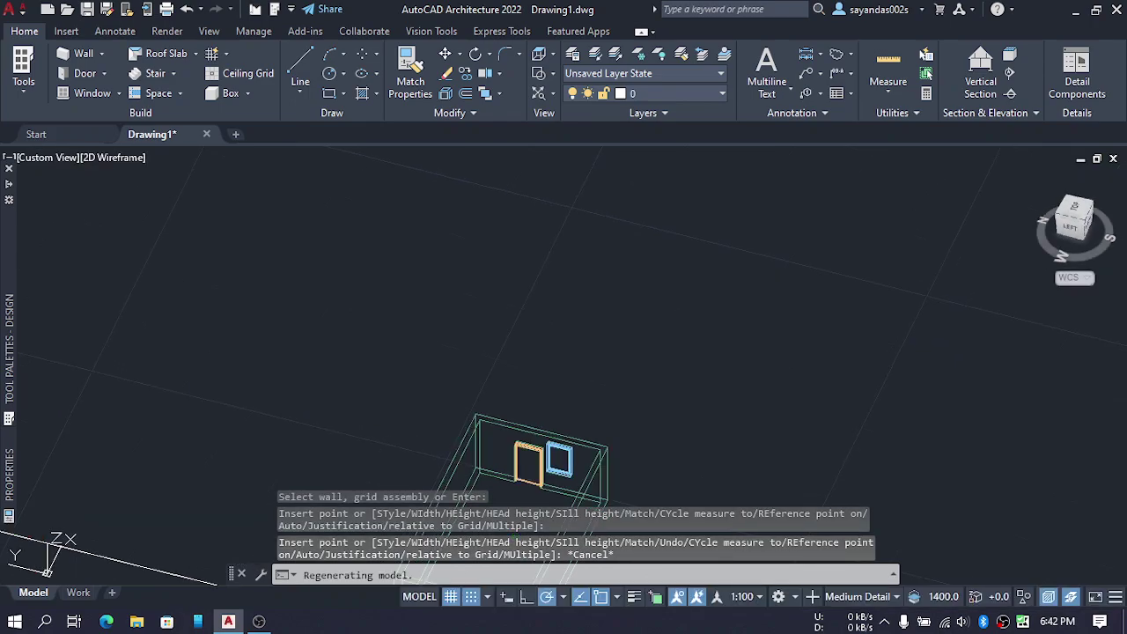
middle_click_drag(548, 403, 509, 280)
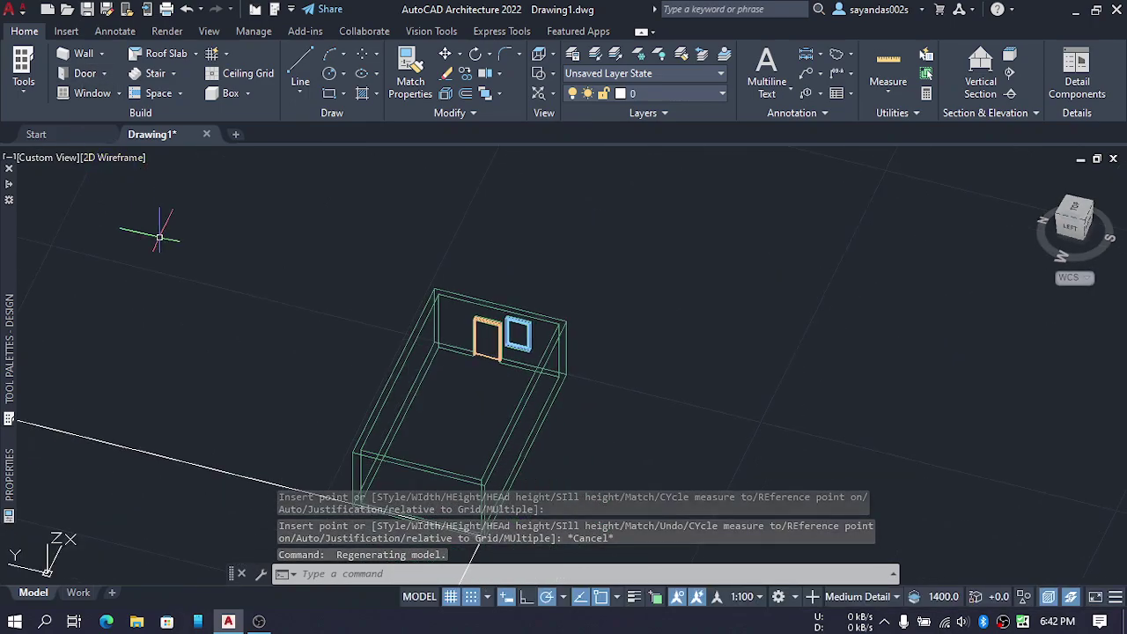
left_click(113, 158)
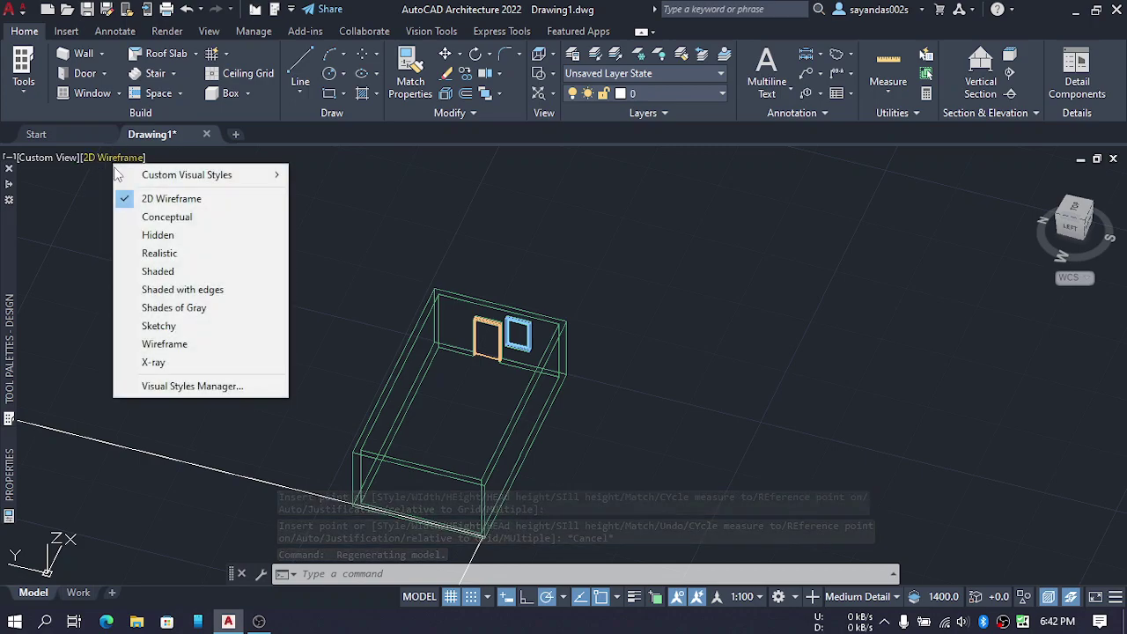
left_click(160, 253)
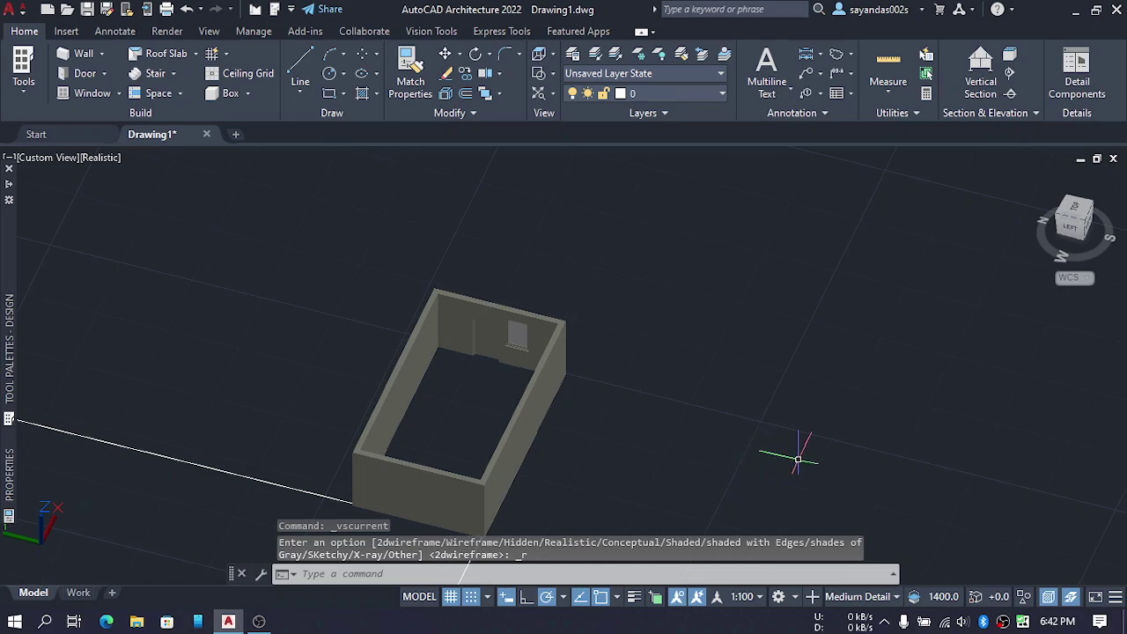
scroll(493, 347, "up", 5)
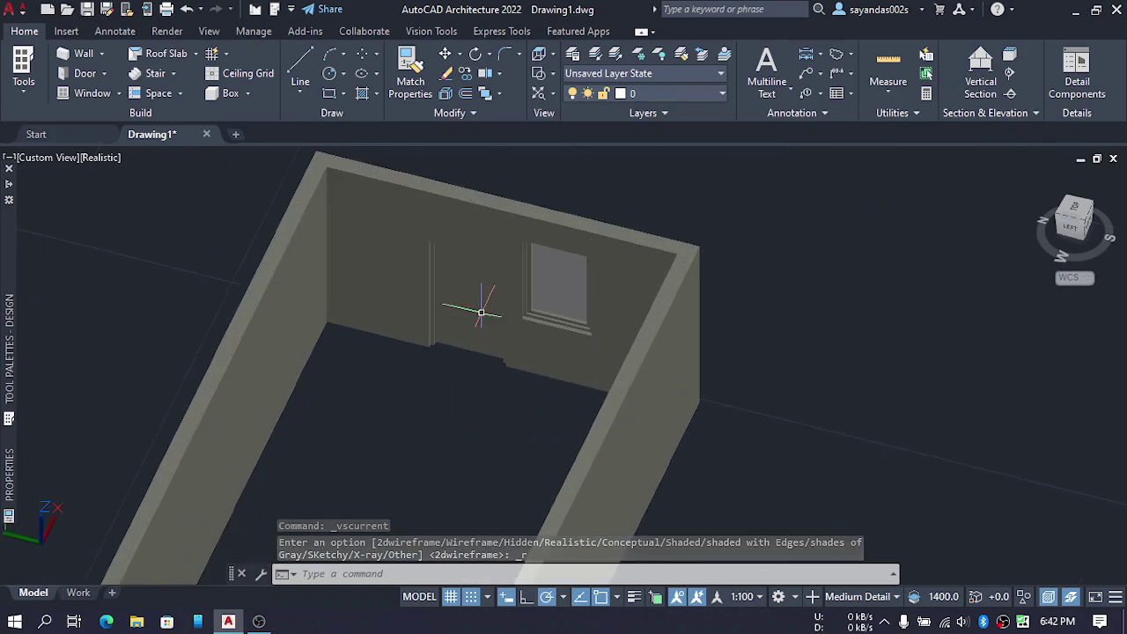
Delete the door and undo it, keeping both door and window in the wall
left_click(552, 279)
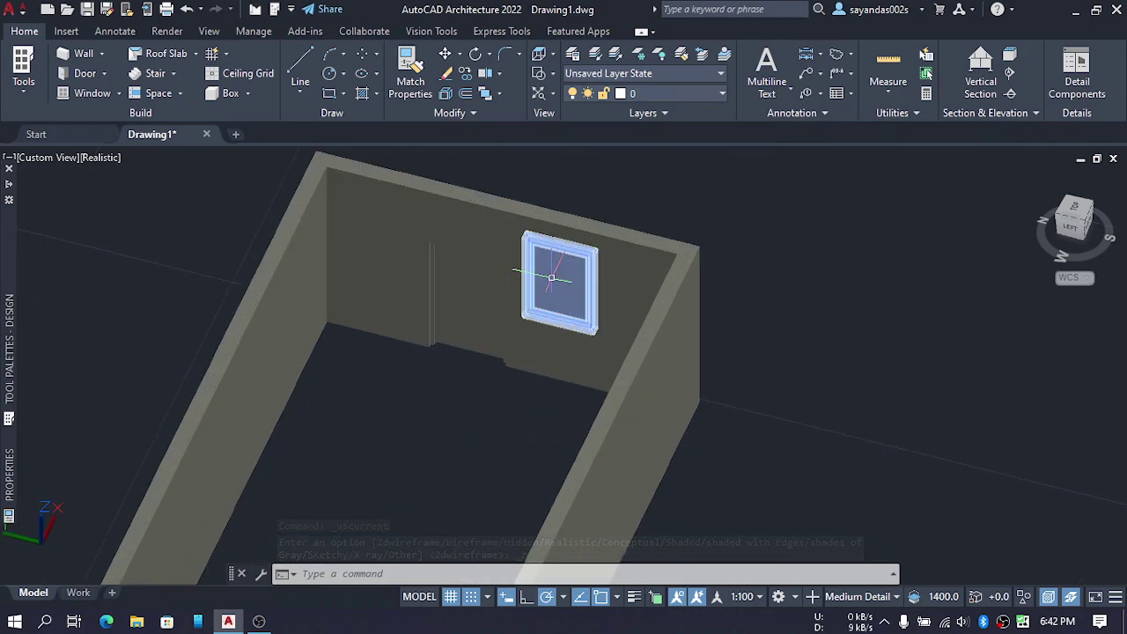
left_click(449, 305)
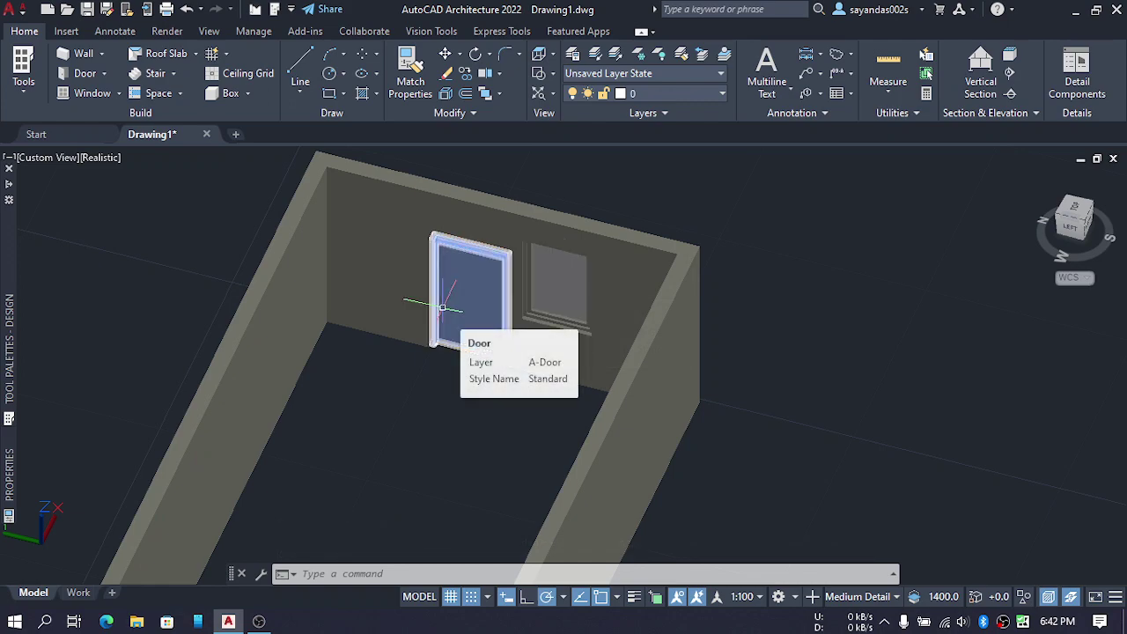
key("Delete")
left_click(545, 295)
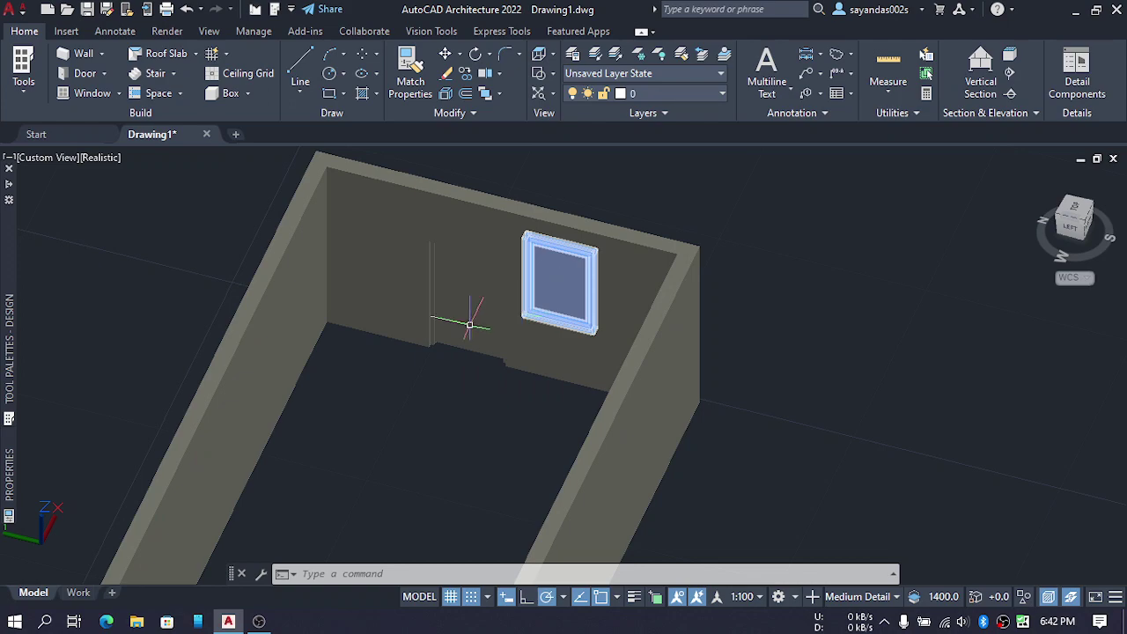
key("ctrl+z")
key("Delete")
key("ctrl+z")
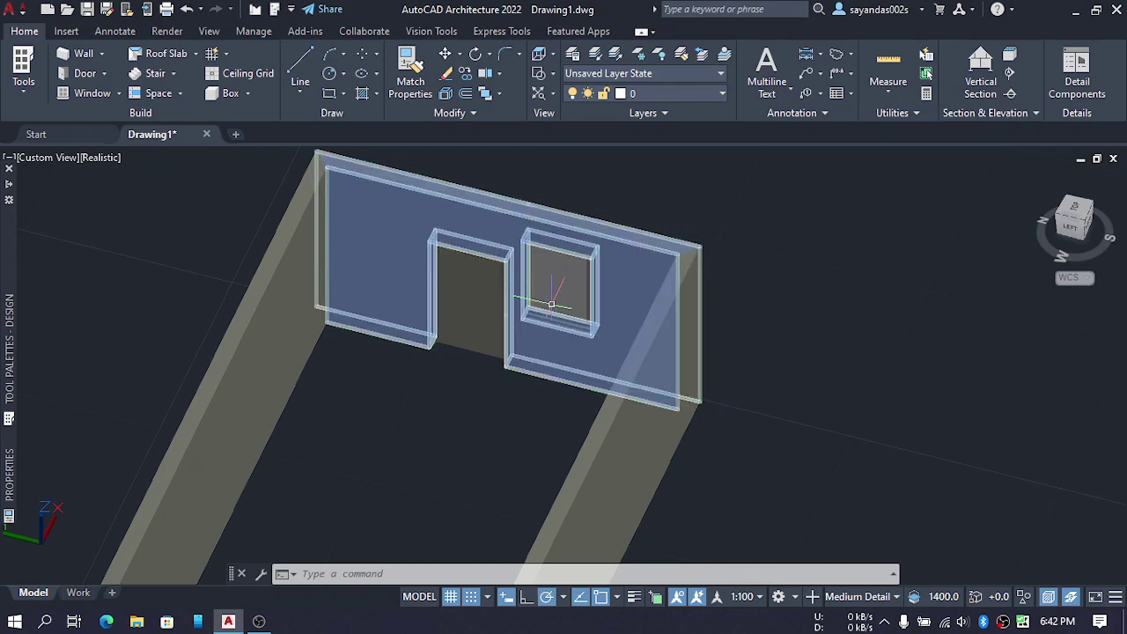
key("Delete")
Select the window and wall, then orbit to look down into the room from outside
left_click(563, 284)
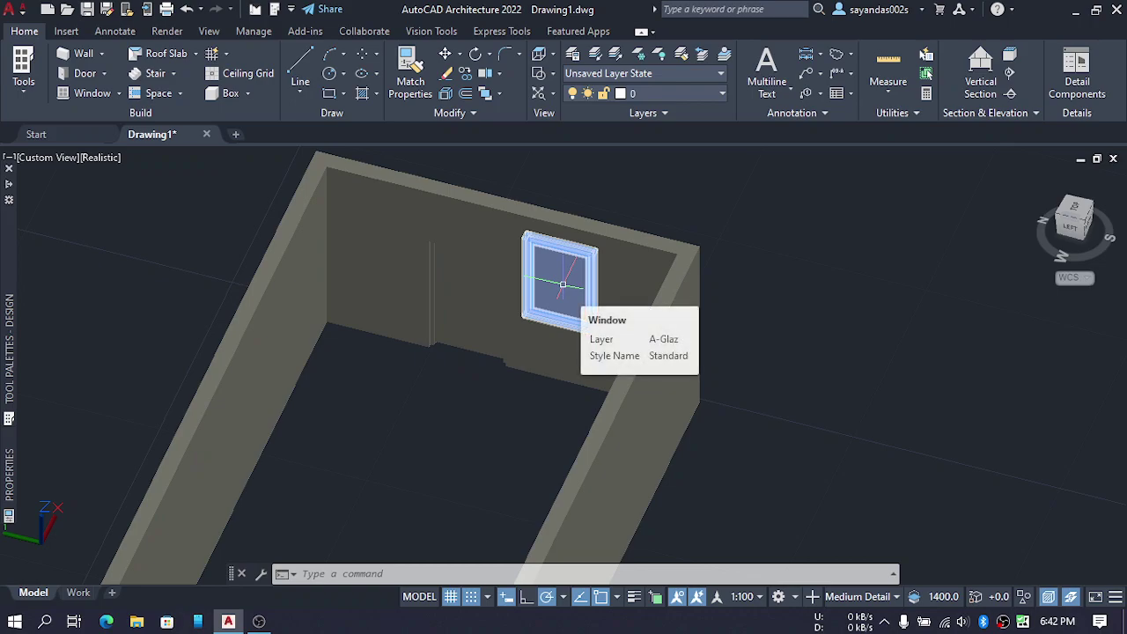
left_click(557, 330)
middle_click_drag(542, 353, 262, 360, "shift")
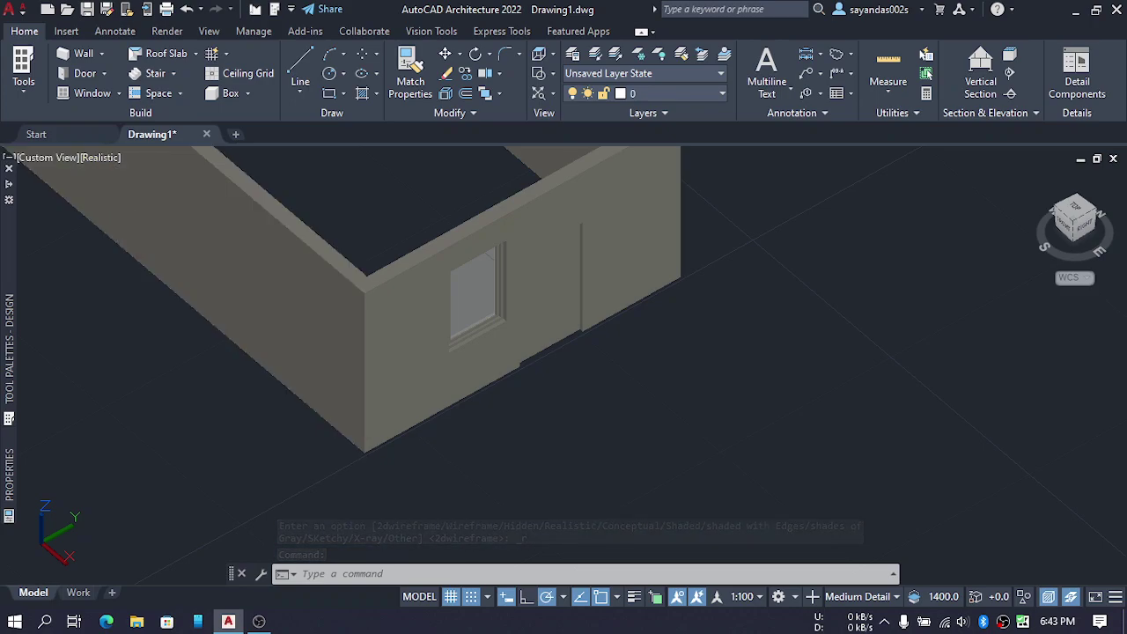
middle_click_drag(414, 401, 360, 443, "shift")
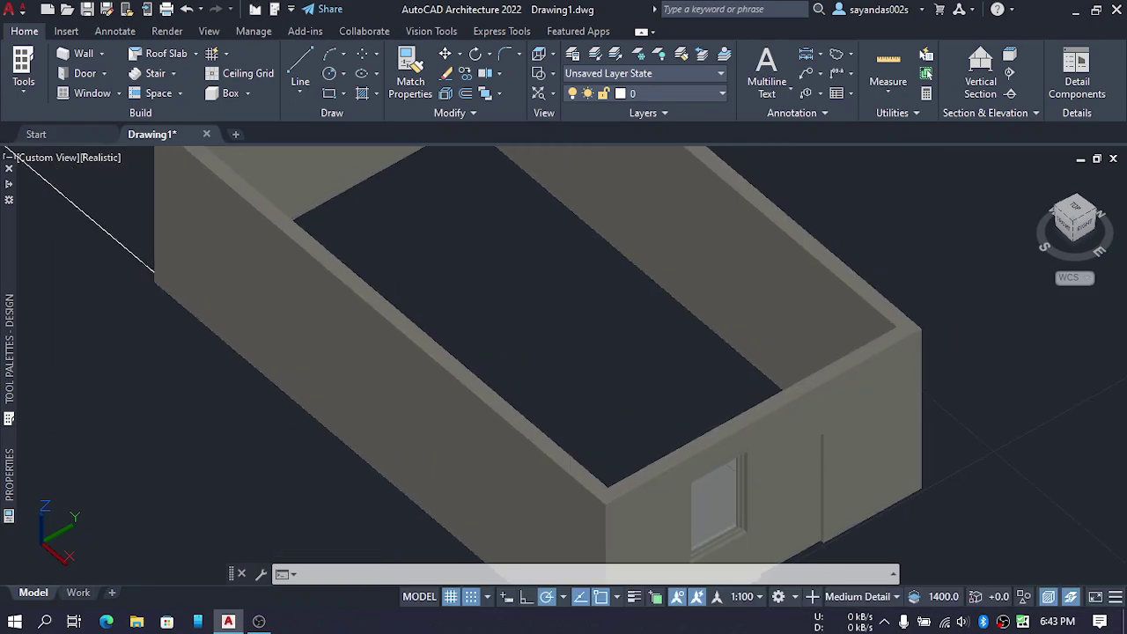
Switch to 2D Wireframe and set a Top view with north pointing up
left_click(105, 160)
left_click(161, 201)
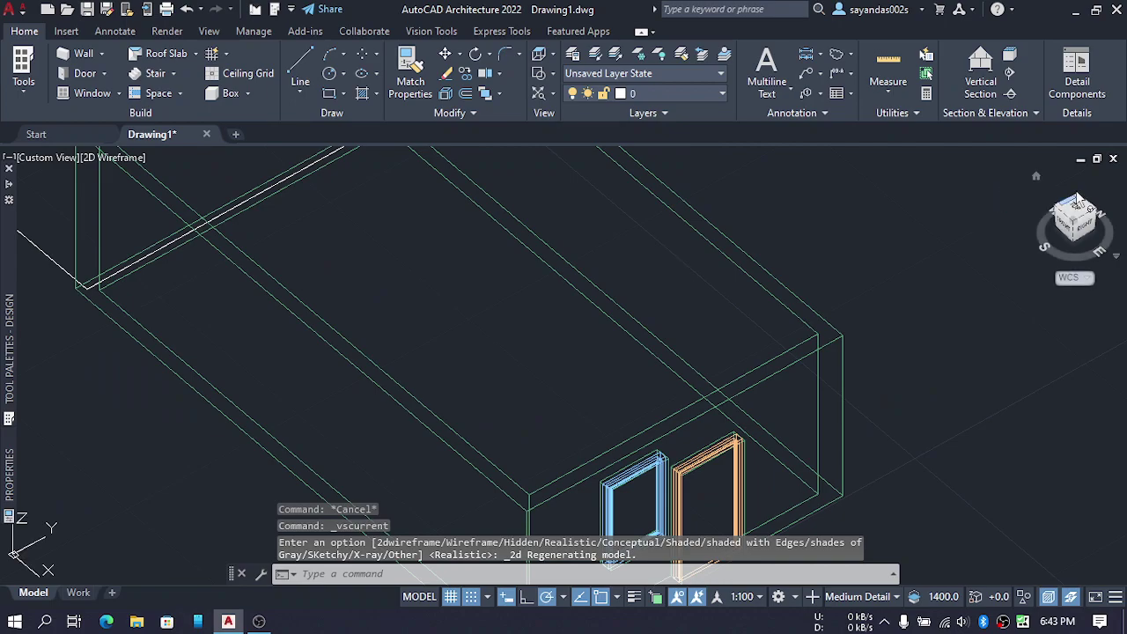
left_click(1084, 213)
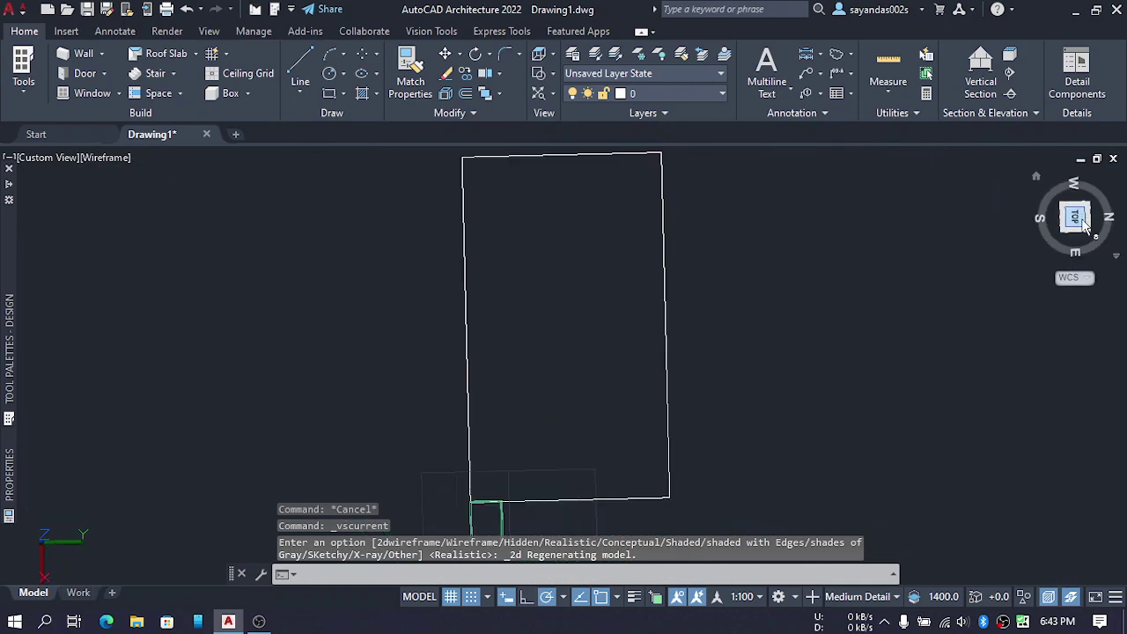
middle_click_drag(588, 440, 579, 351)
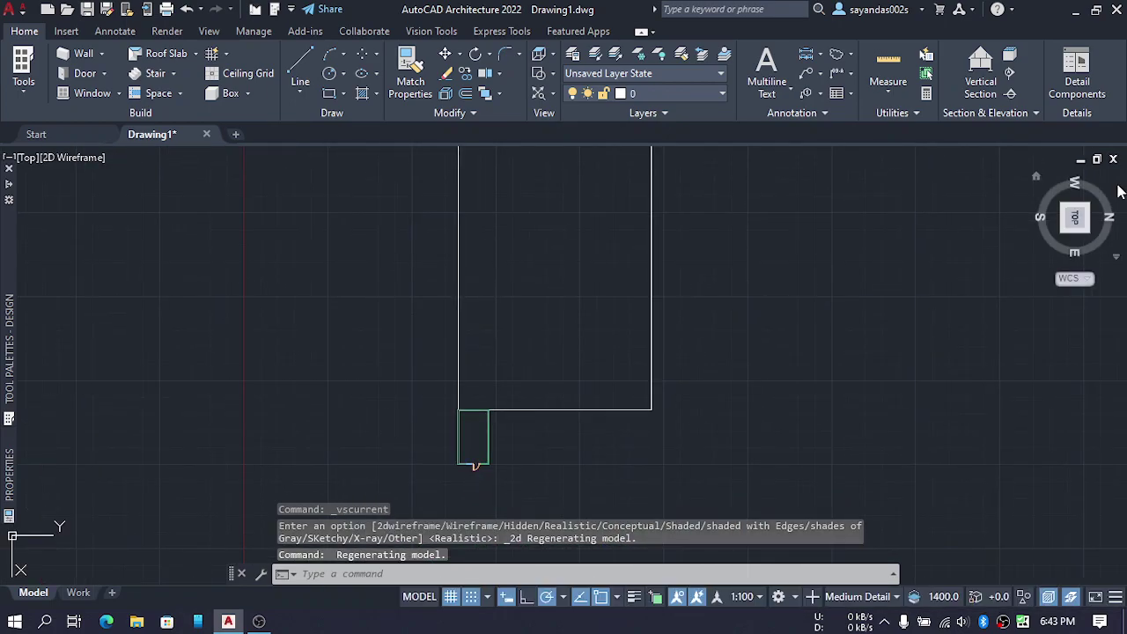
left_click(1075, 217)
left_click(1100, 256)
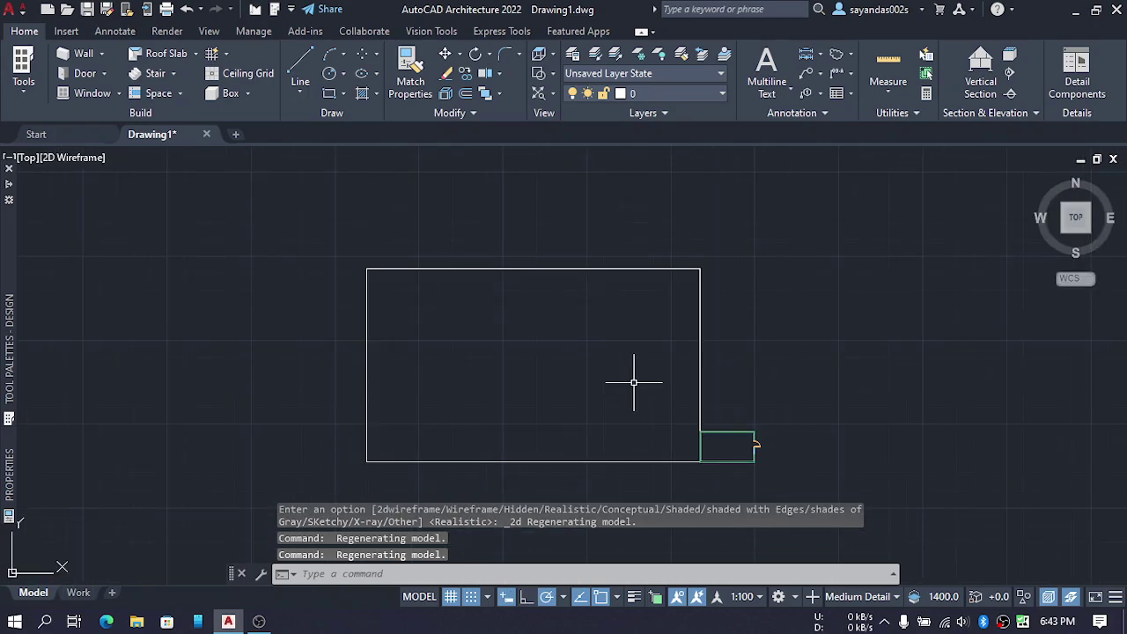
Pan and zoom to reposition the room plan in the view
middle_click_drag(633, 382, 538, 335)
scroll(547, 331, "up", 4)
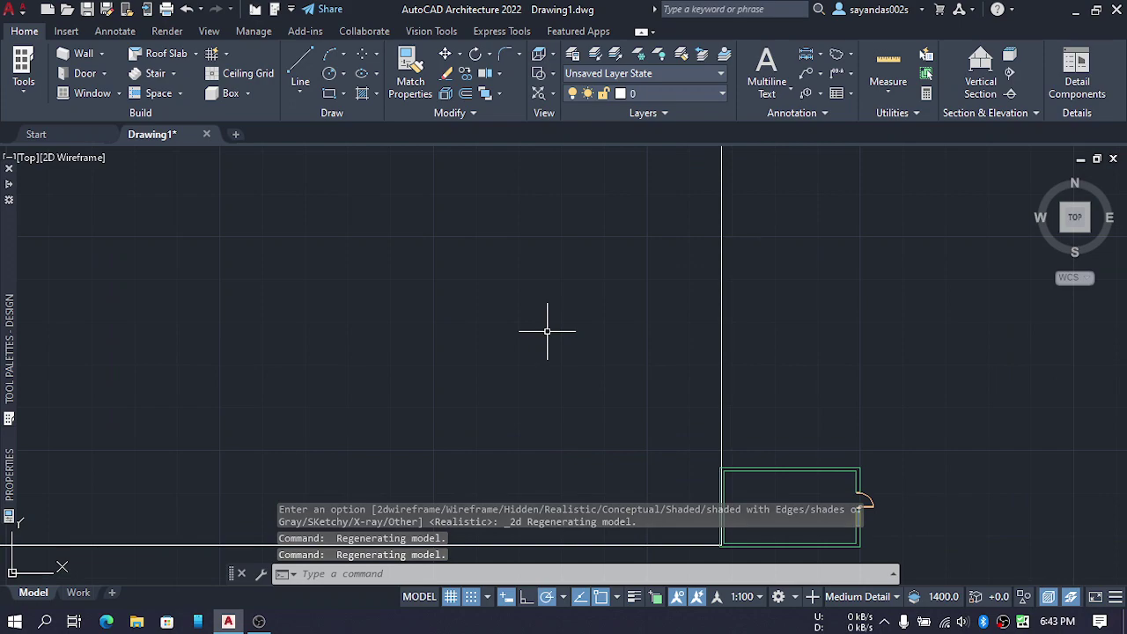
scroll(547, 331, "down", 2)
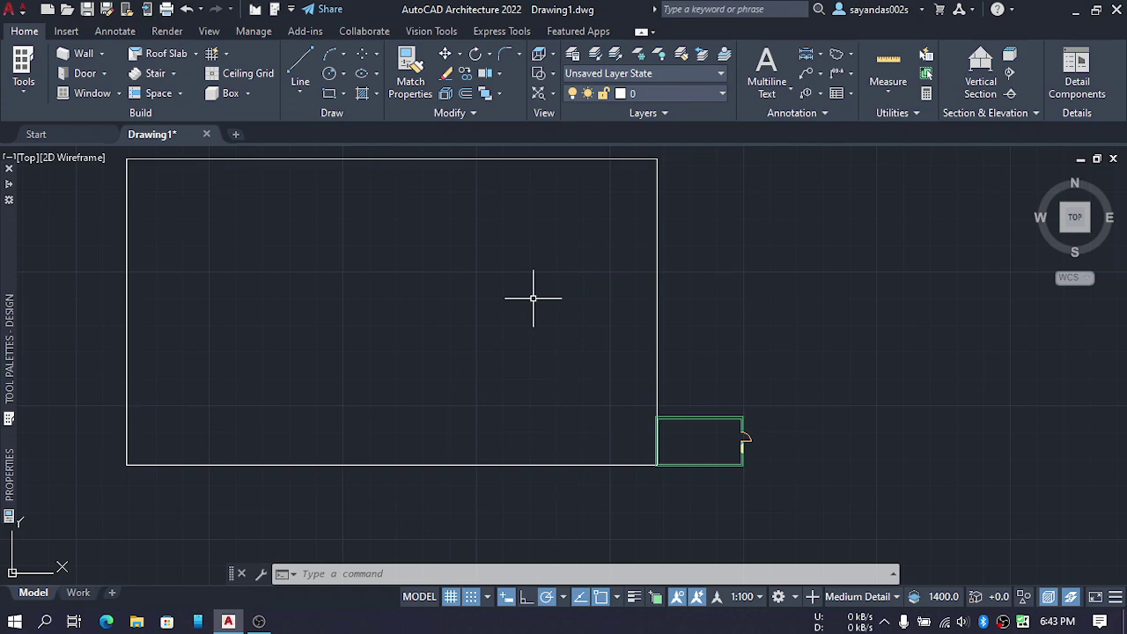
middle_click_drag(533, 298, 455, 267)
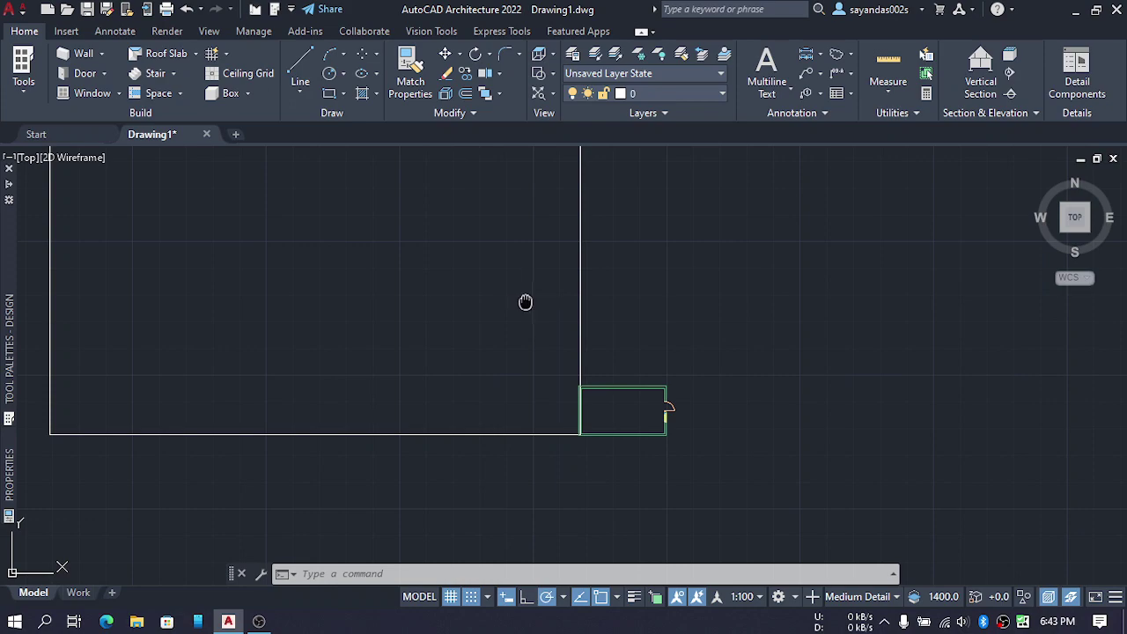
mouse_move(526, 302)
middle_mouse_down()
mouse_move(549, 350)
mouse_move(437, 344)
mouse_move(581, 277)
mouse_move(509, 353)
mouse_move(509, 320)
mouse_move(617, 323)
middle_mouse_up()
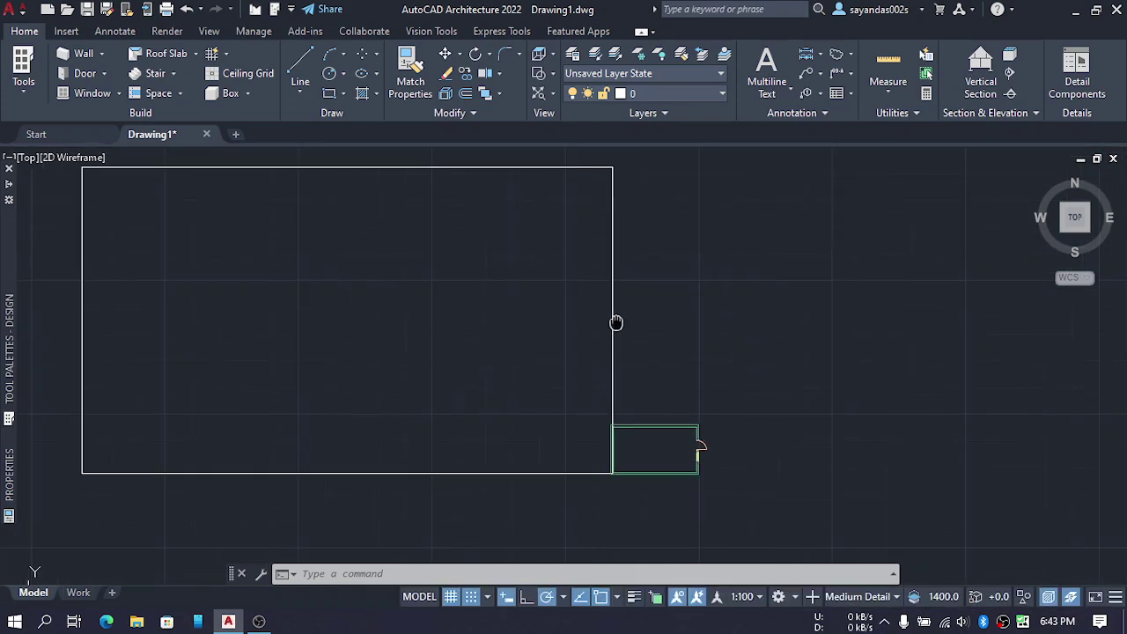
middle_click_drag(538, 337, 564, 341)
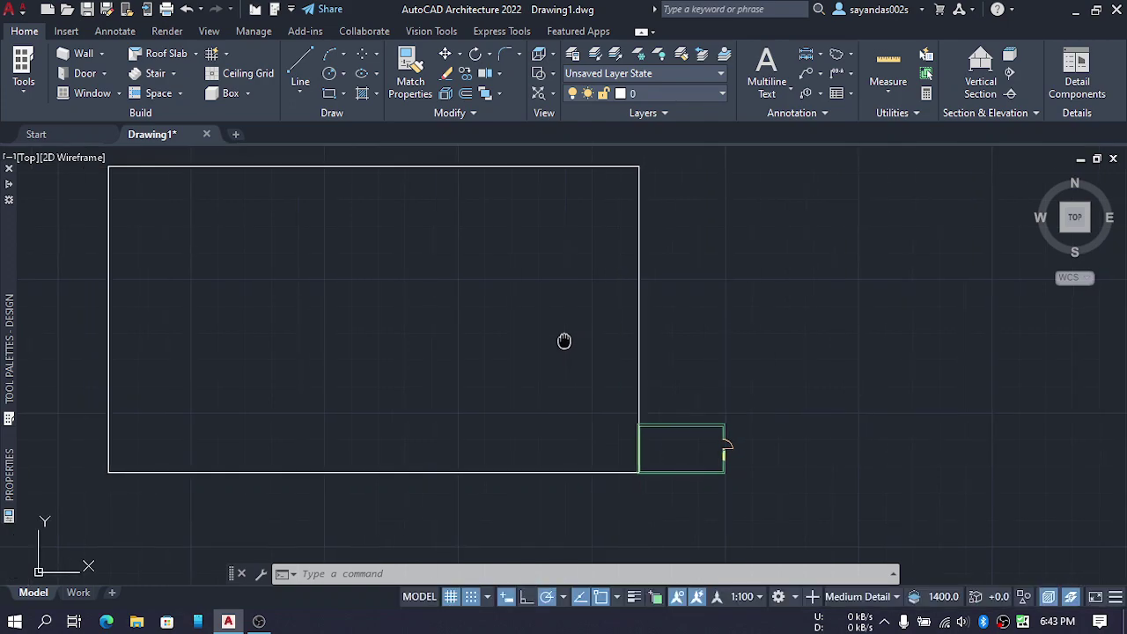
scroll(534, 372, "up", 2)
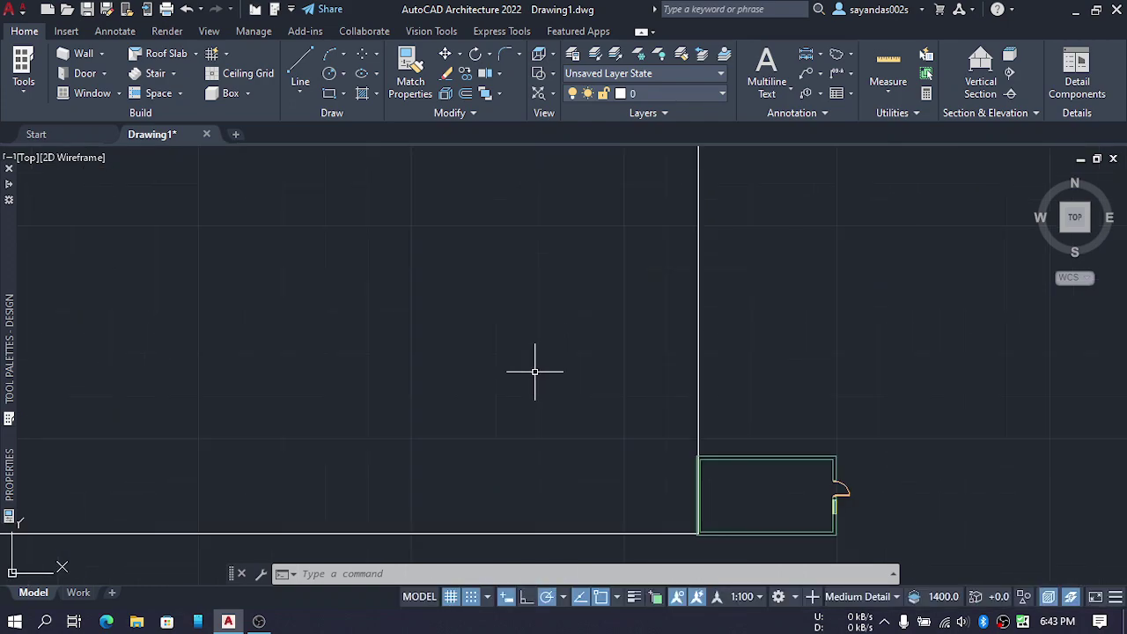
Bring the door corner near the centre, then tilt the plan into 3D
middle_click_drag(528, 373, 346, 295)
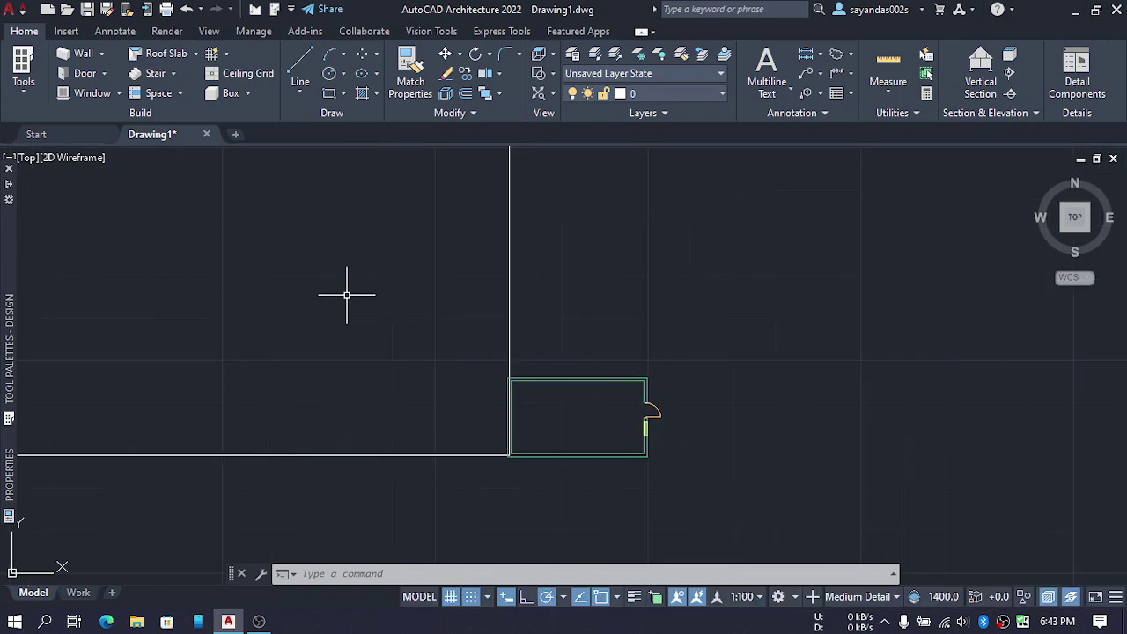
scroll(443, 351, "down", 2)
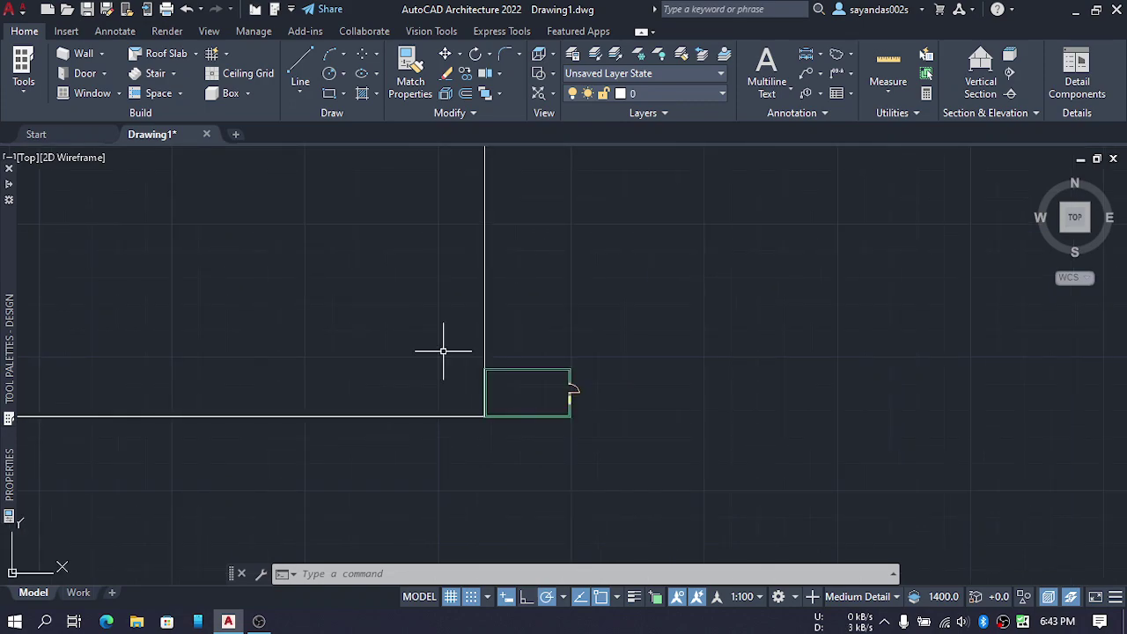
scroll(443, 351, "up", 2)
scroll(443, 350, "down", 4)
scroll(443, 350, "up", 2)
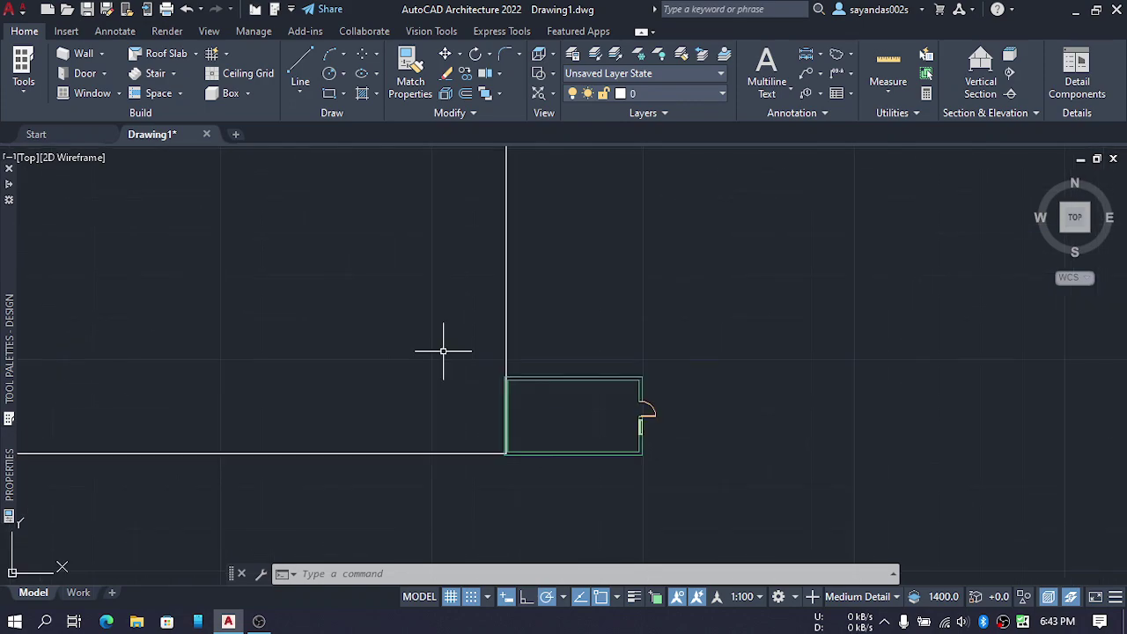
scroll(445, 352, "down", 2)
scroll(445, 352, "up", 2)
mouse_move(446, 352)
middle_mouse_down()
mouse_move(481, 384)
mouse_move(417, 293)
middle_mouse_up()
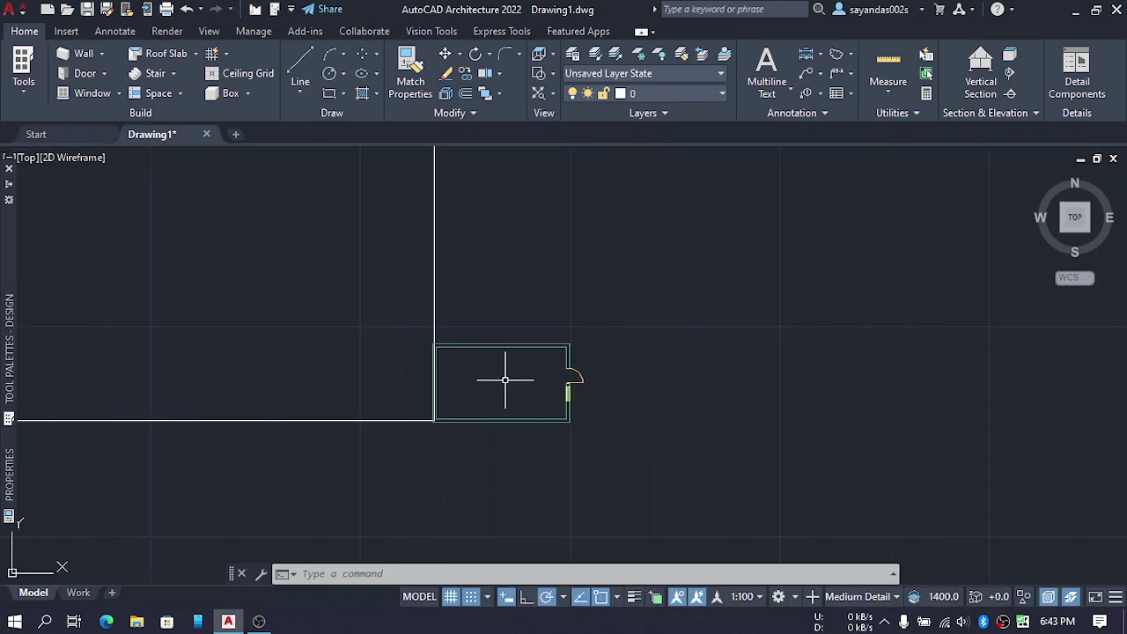
scroll(504, 379, "up", 4)
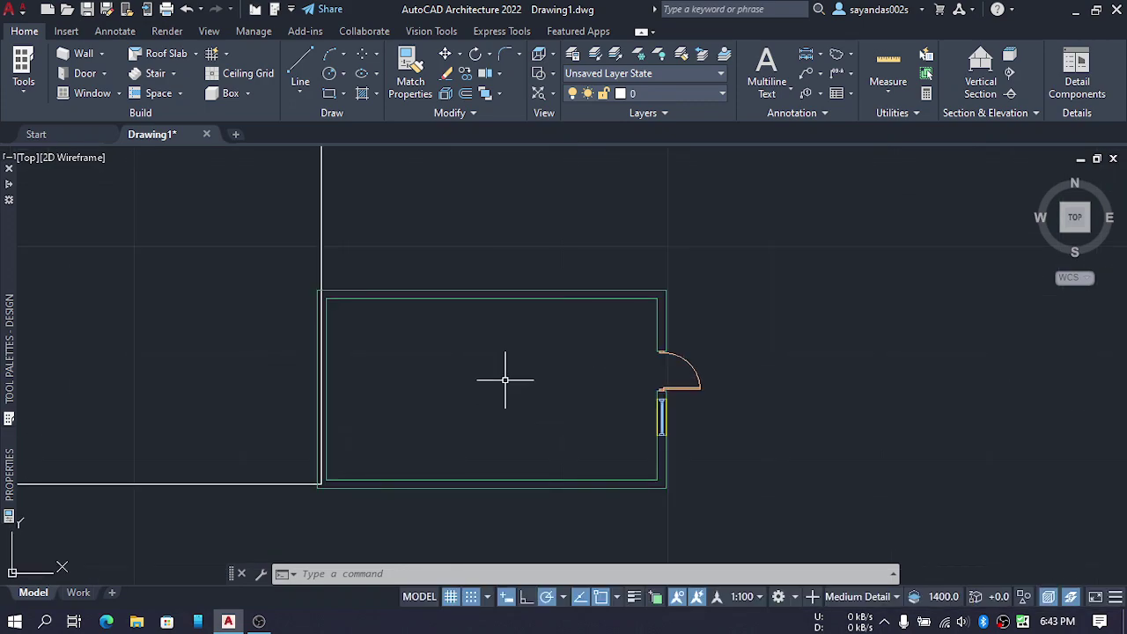
scroll(500, 367, "down", 4)
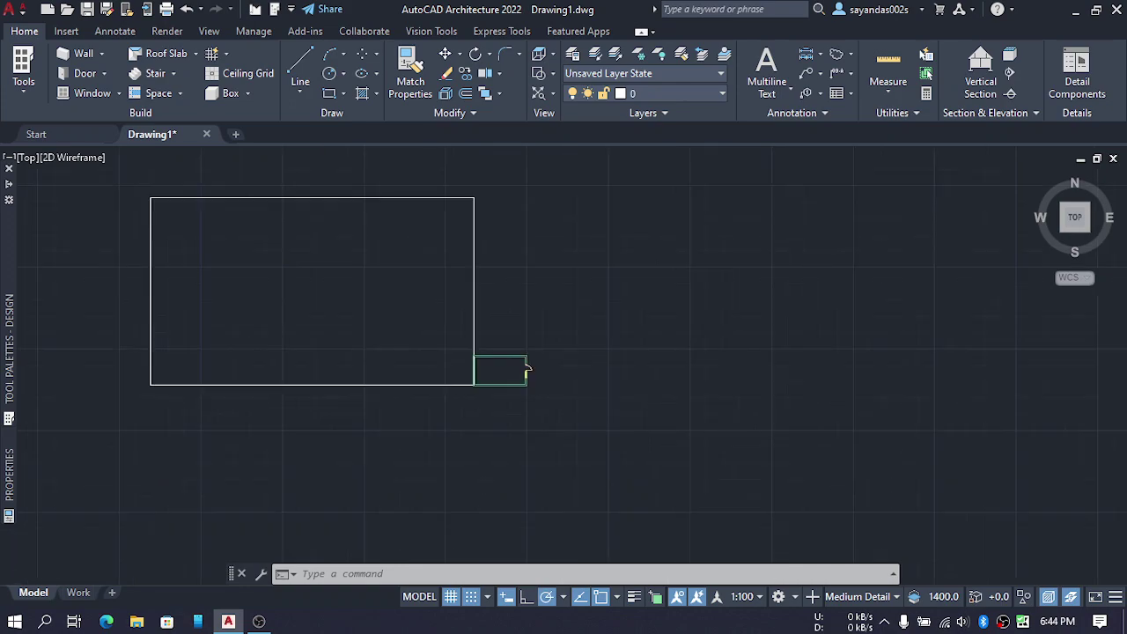
middle_click_drag(503, 370, 395, 343)
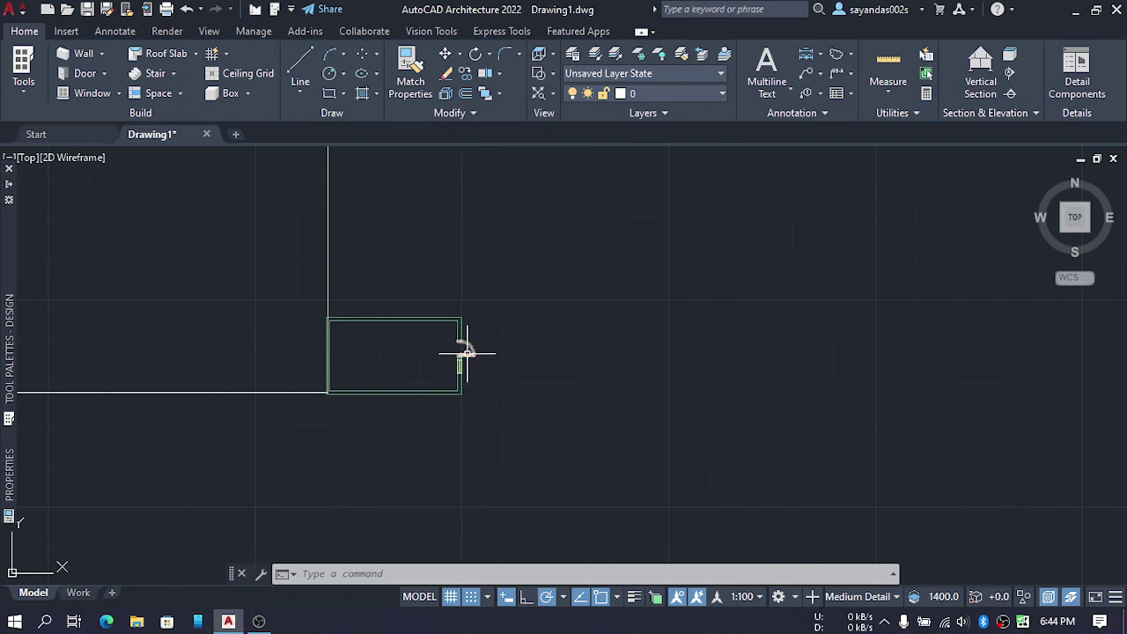
middle_click_drag(465, 374, 545, 415)
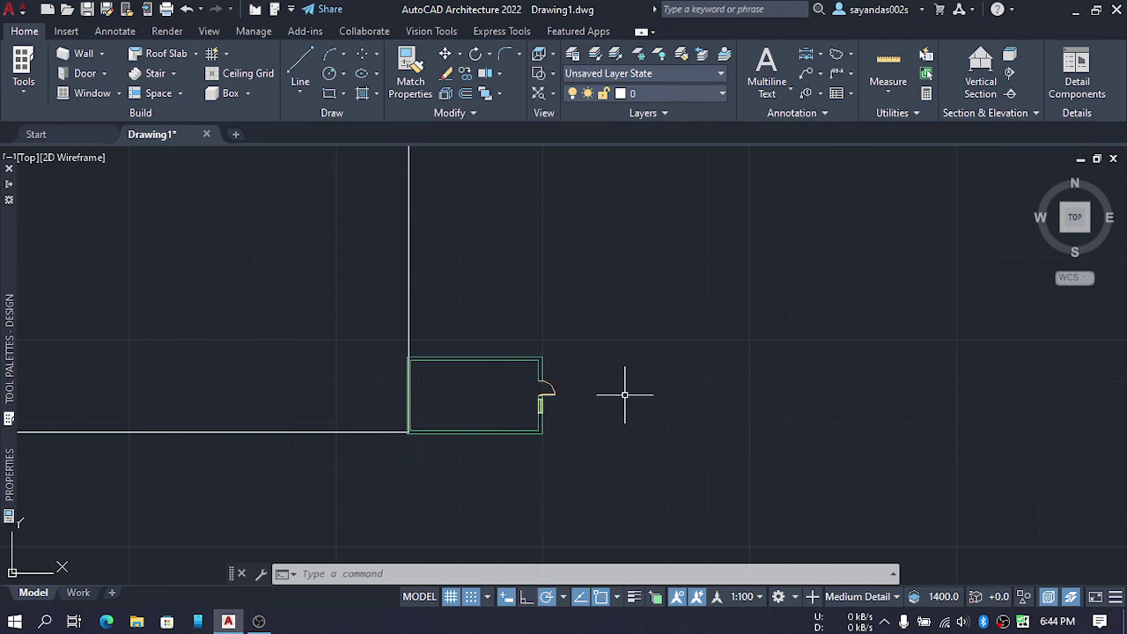
mouse_move(612, 441)
middle_mouse_down("shift")
mouse_move(546, 382)
mouse_move(532, 335)
middle_mouse_up("shift")
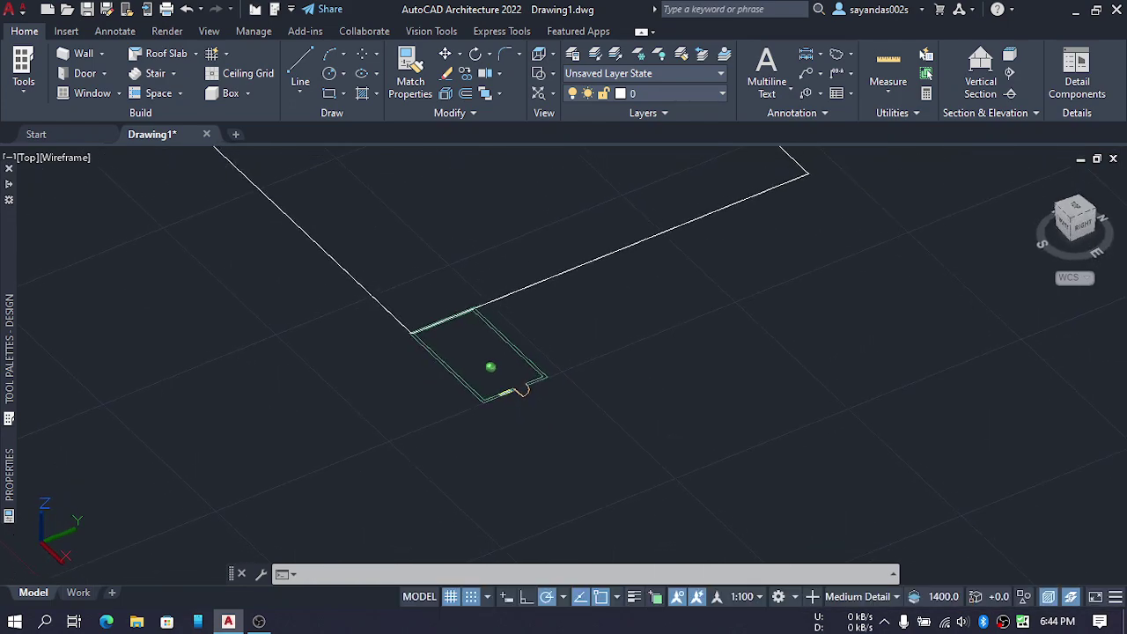
Zoom and pan until the tilted wireframe room with its door and window fits the view
scroll(532, 336, "up", 4)
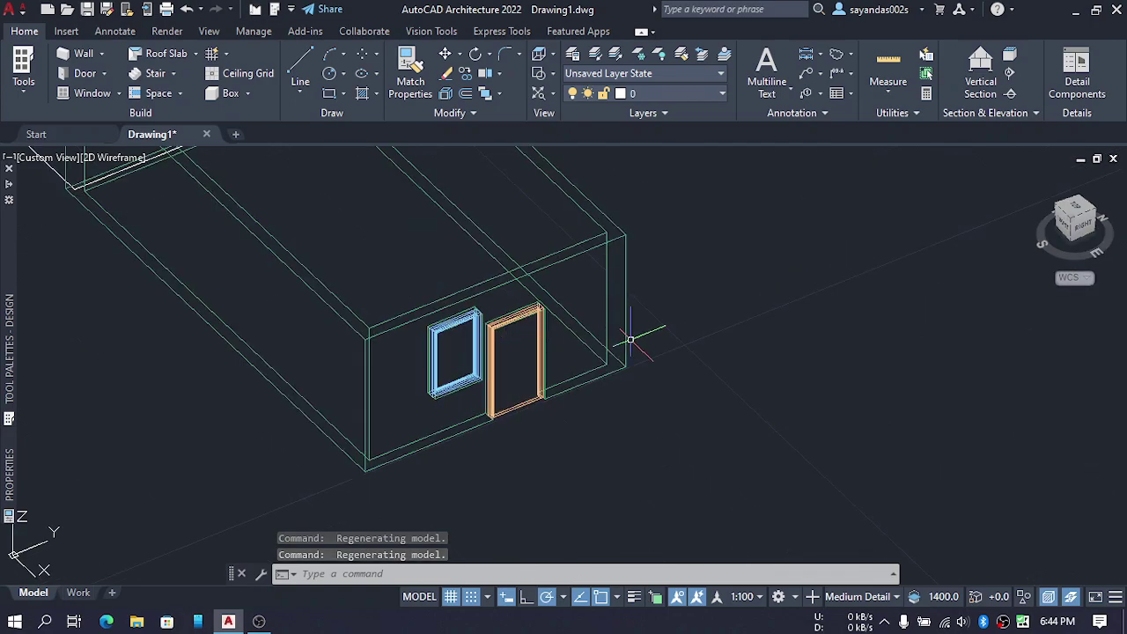
middle_click_drag(654, 373, 724, 446)
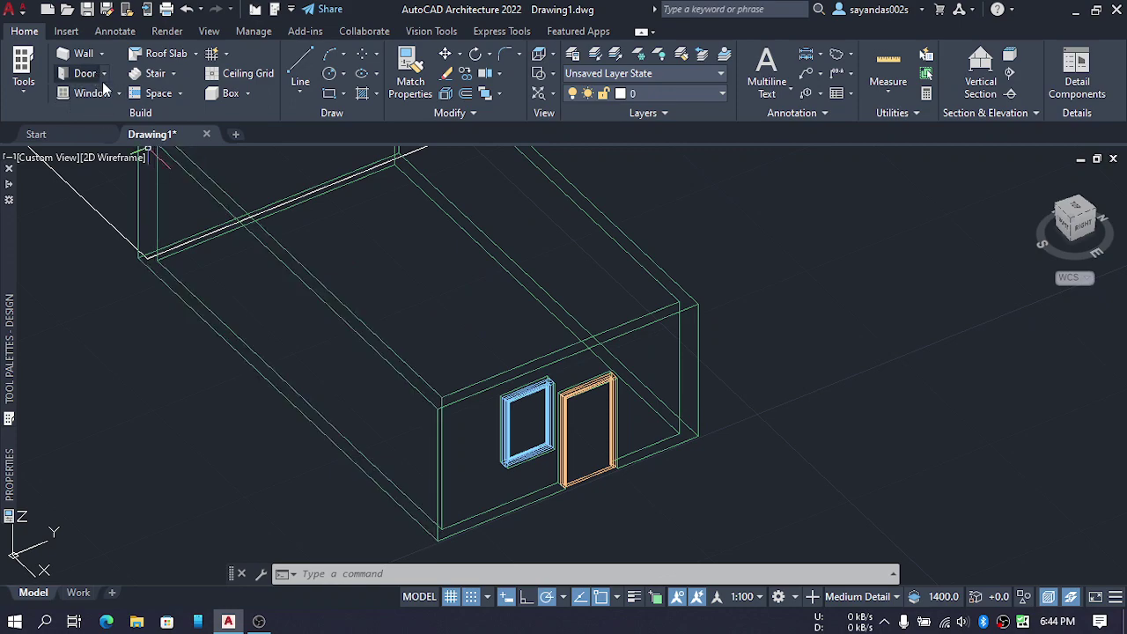
middle_click_drag(248, 225, 268, 331)
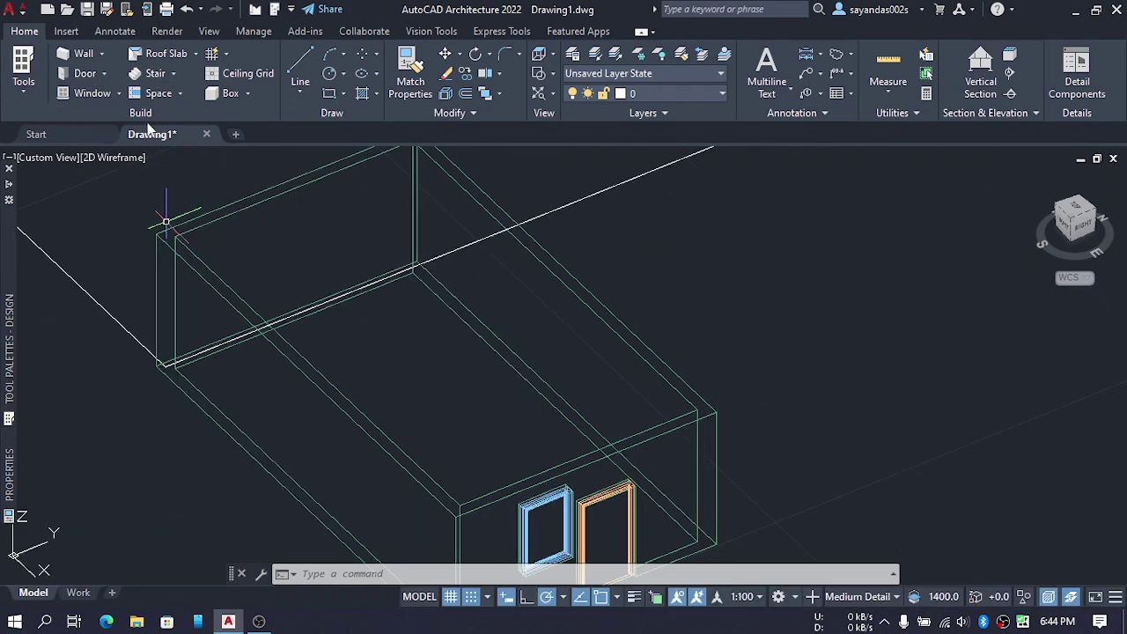
Add a three-flight stair with turning landings inside the room, then orbit to inspect it
left_click(153, 77)
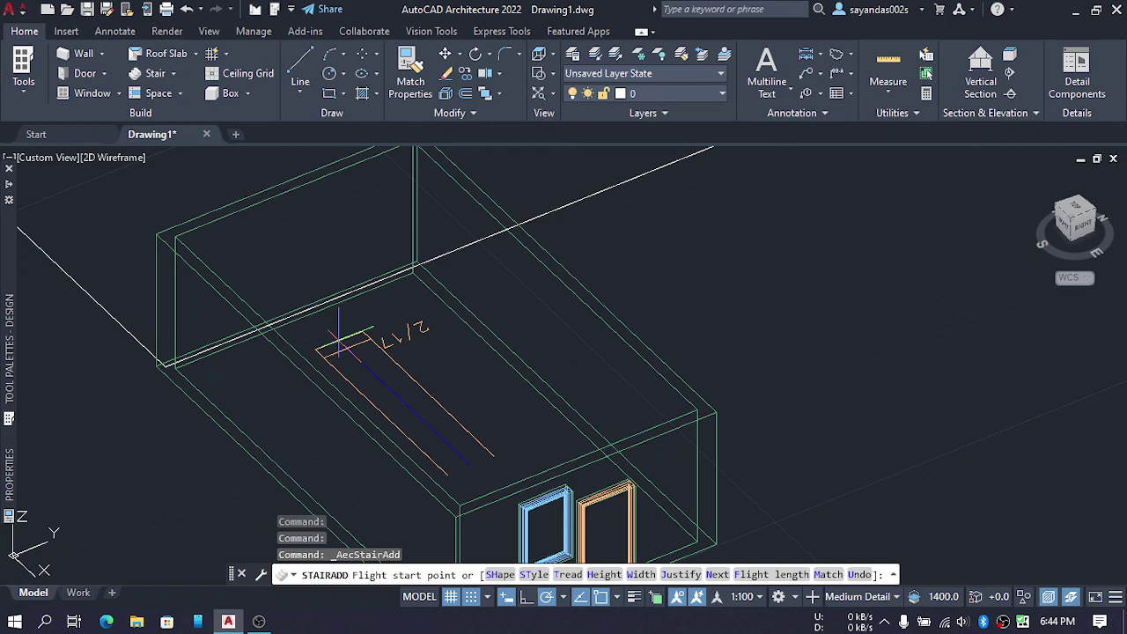
left_click(341, 340)
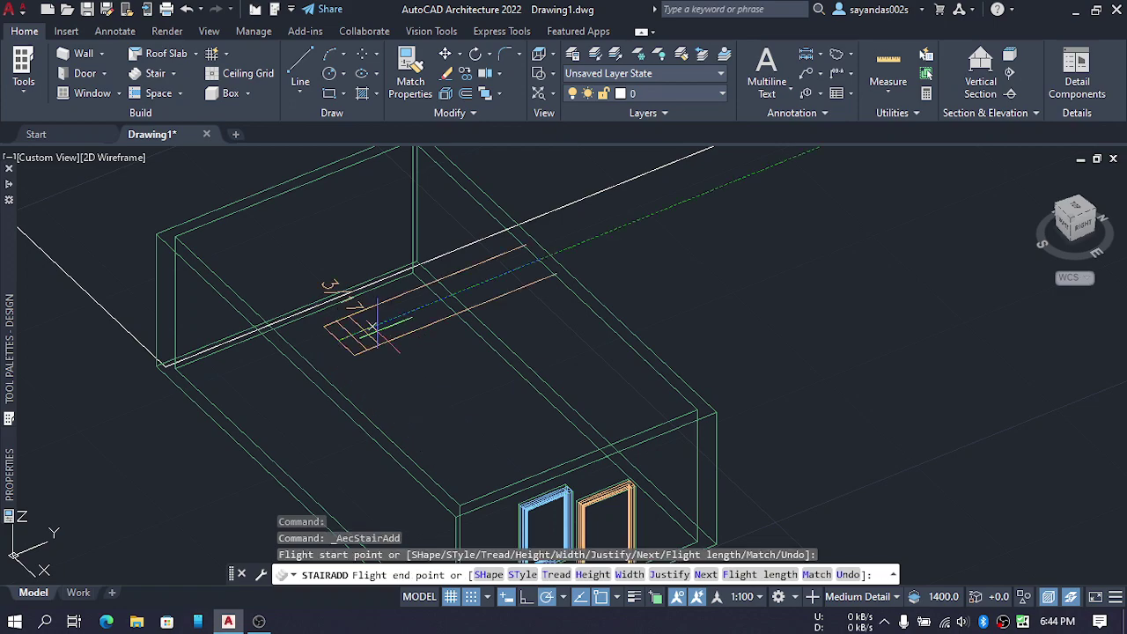
left_click(410, 313)
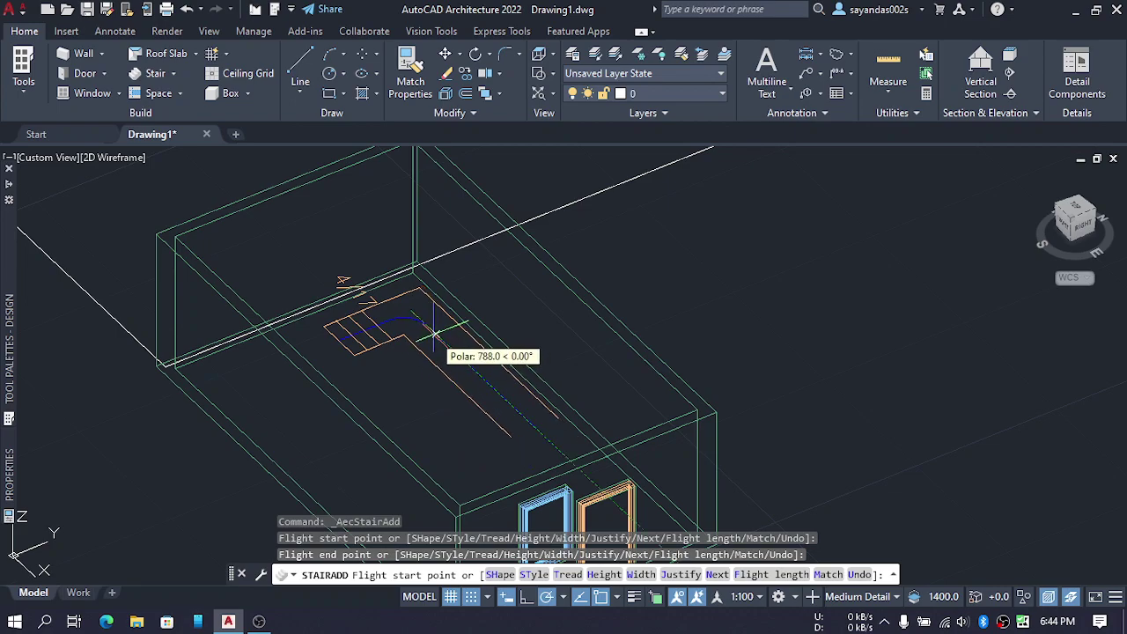
left_click(433, 335)
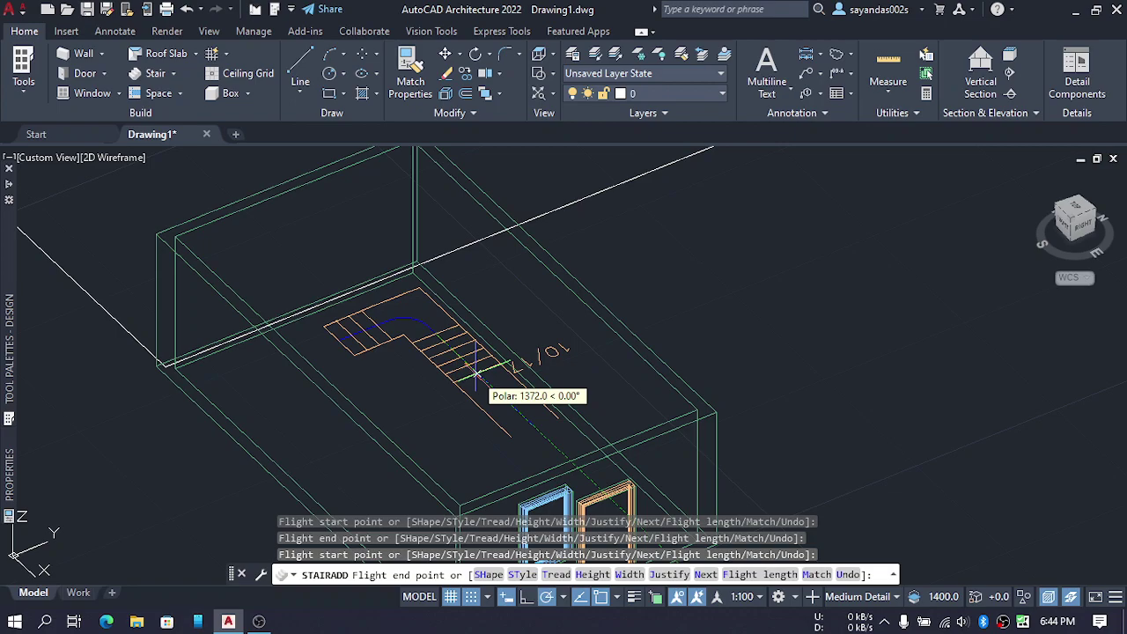
left_click(475, 374)
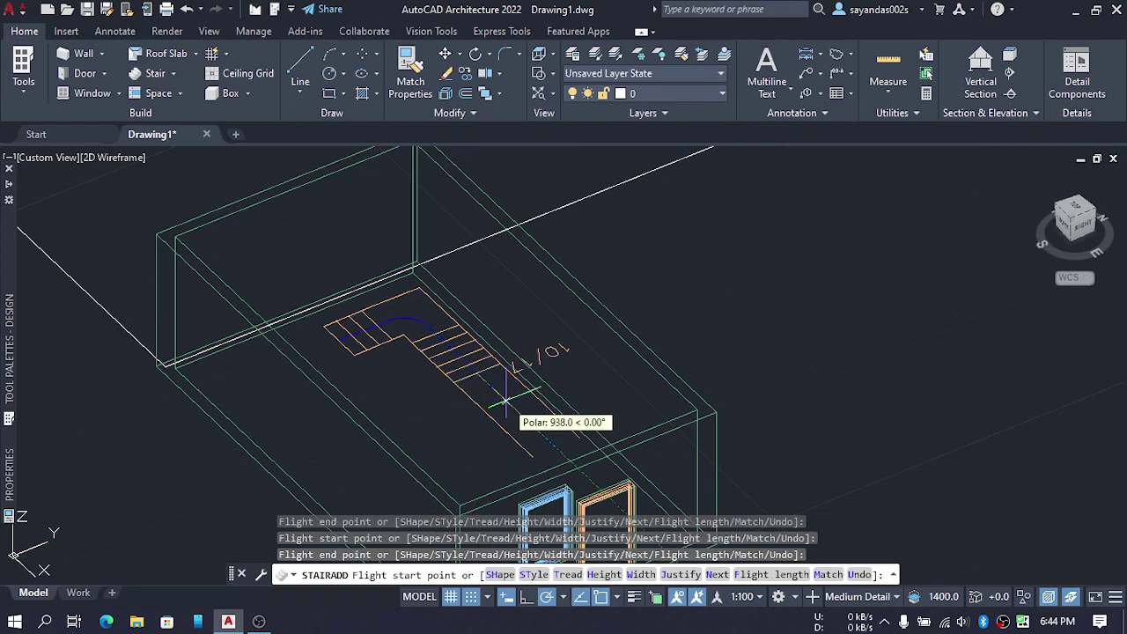
left_click(503, 393)
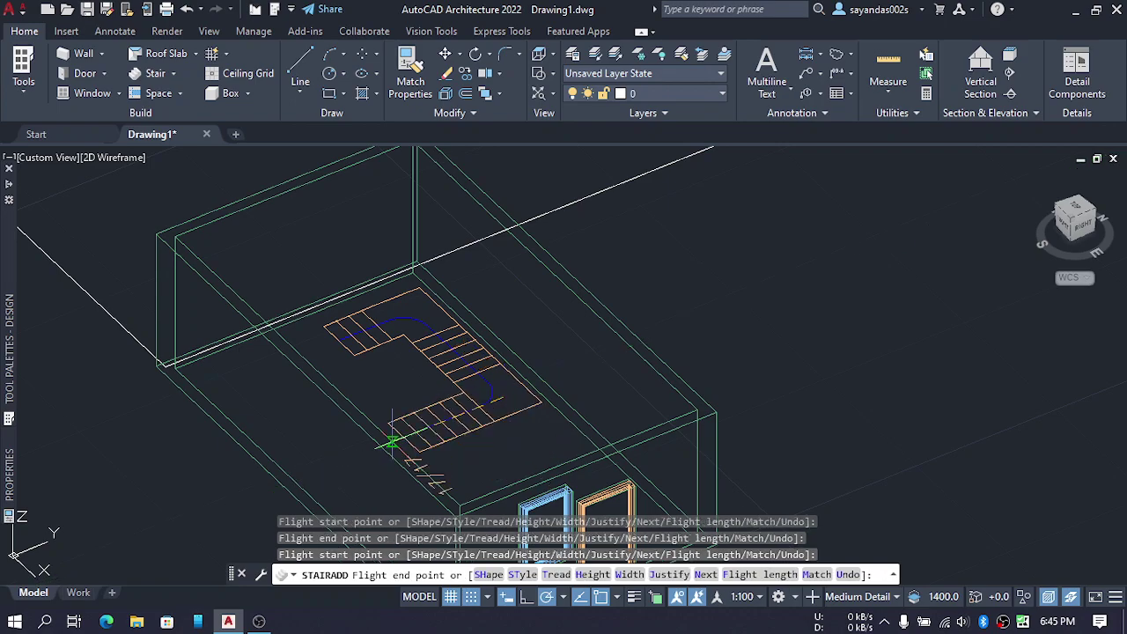
left_click(391, 441)
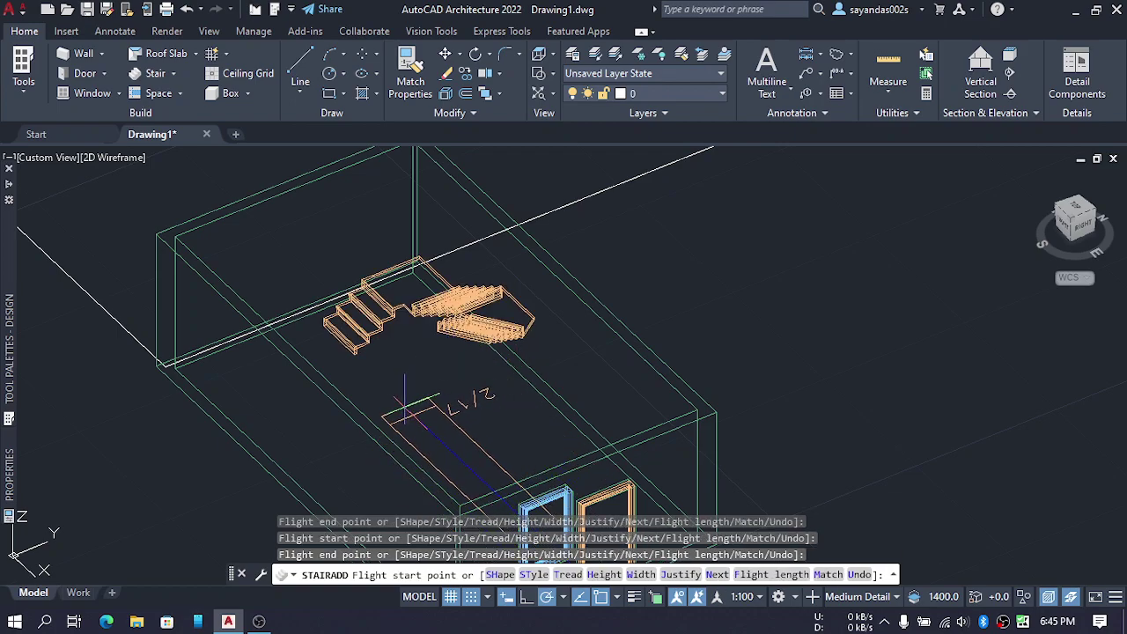
middle_click_drag(497, 436, 433, 493, "shift")
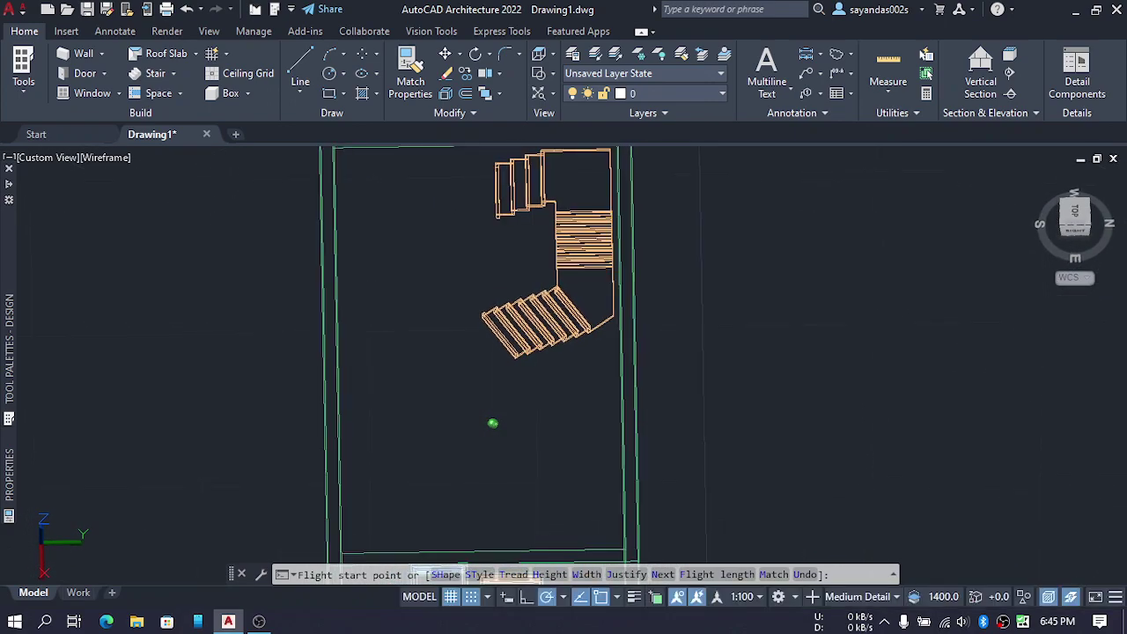
Return to the 2D wireframe plan and pan to show space beside the room
left_click(187, 9)
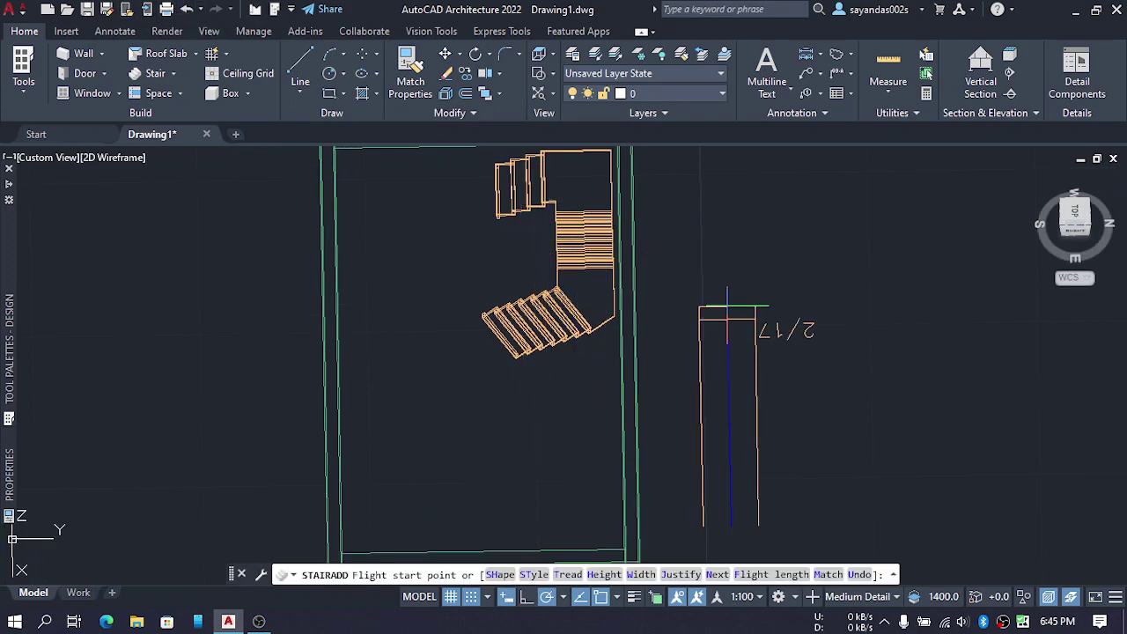
middle_click_drag(749, 242, 795, 150)
middle_click_drag(775, 264, 608, 407)
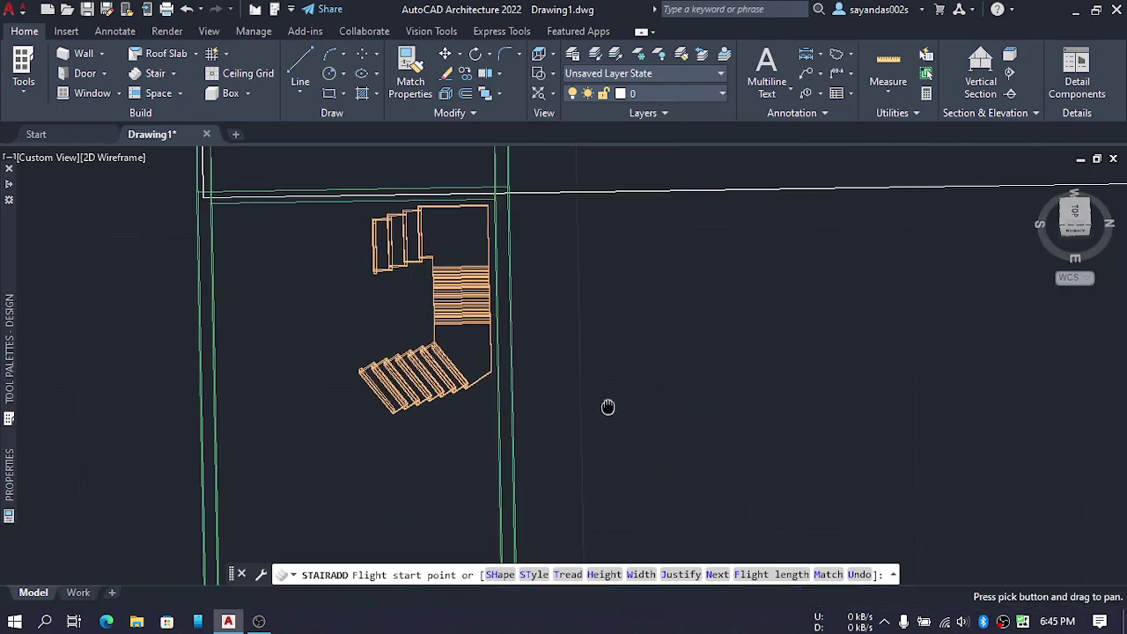
Draw a three-flight stair with landings just outside the room's right wall
left_click(590, 238)
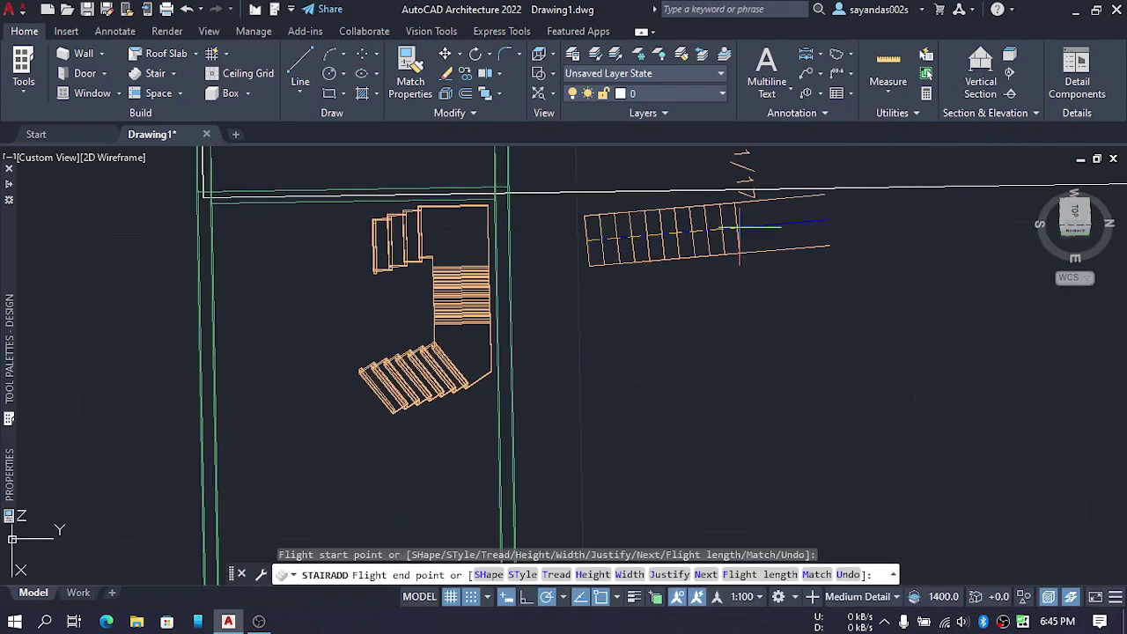
left_click(650, 240)
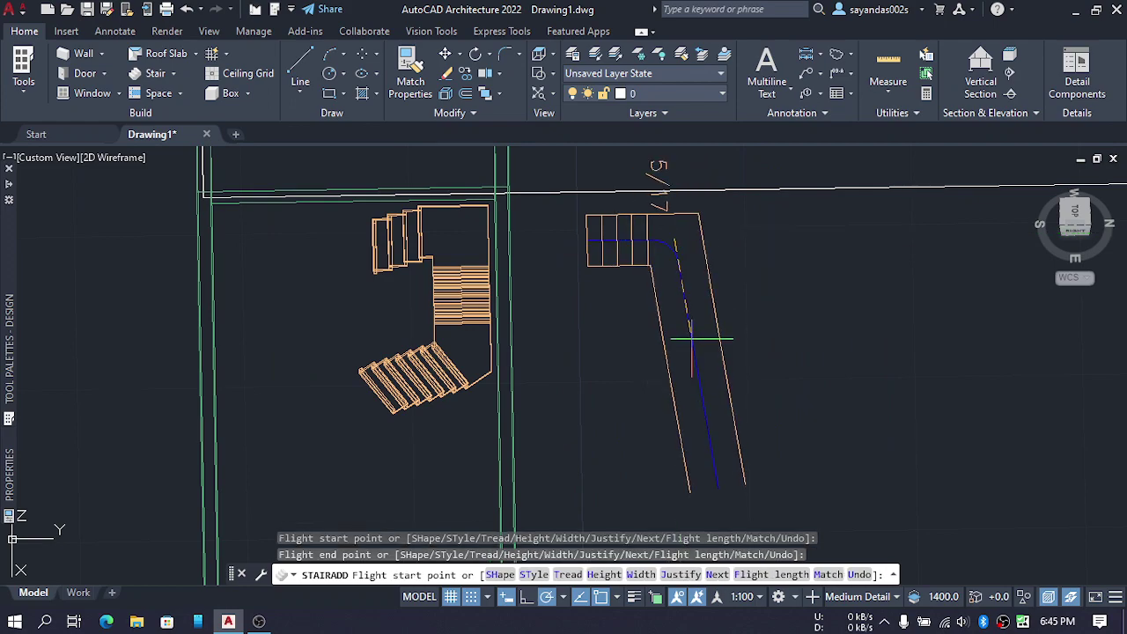
left_click(674, 266)
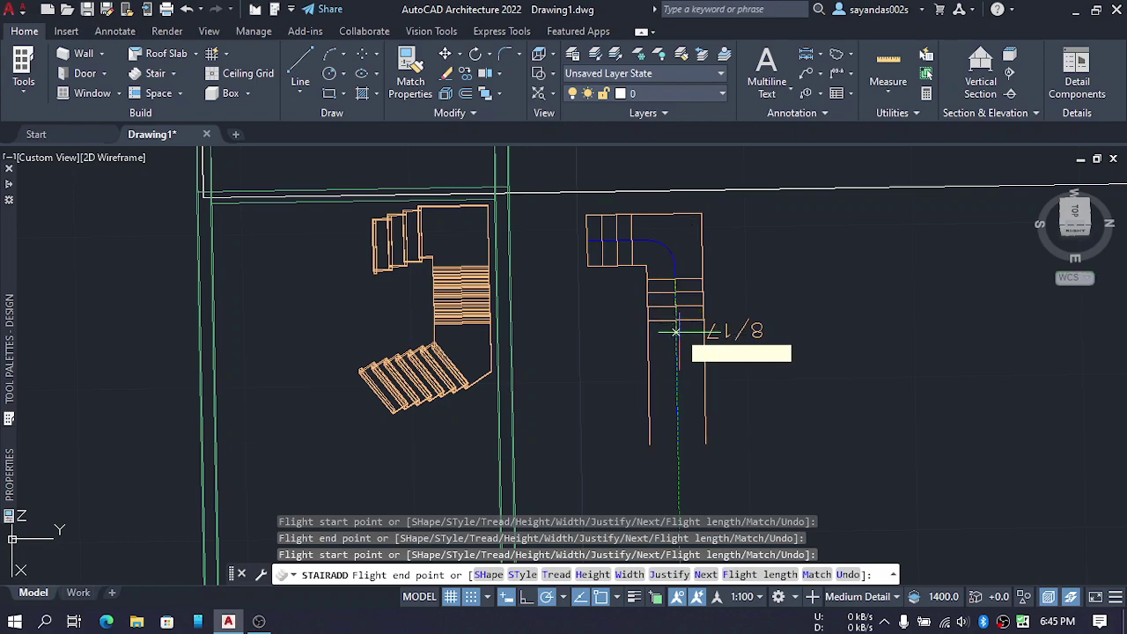
left_click(675, 333)
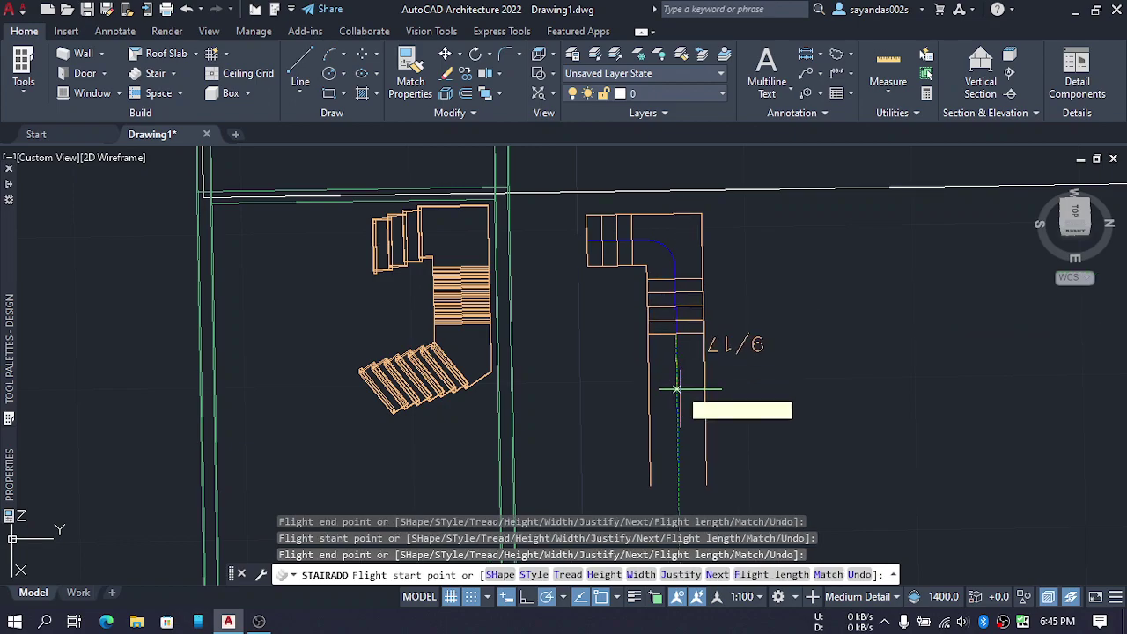
left_click(674, 379)
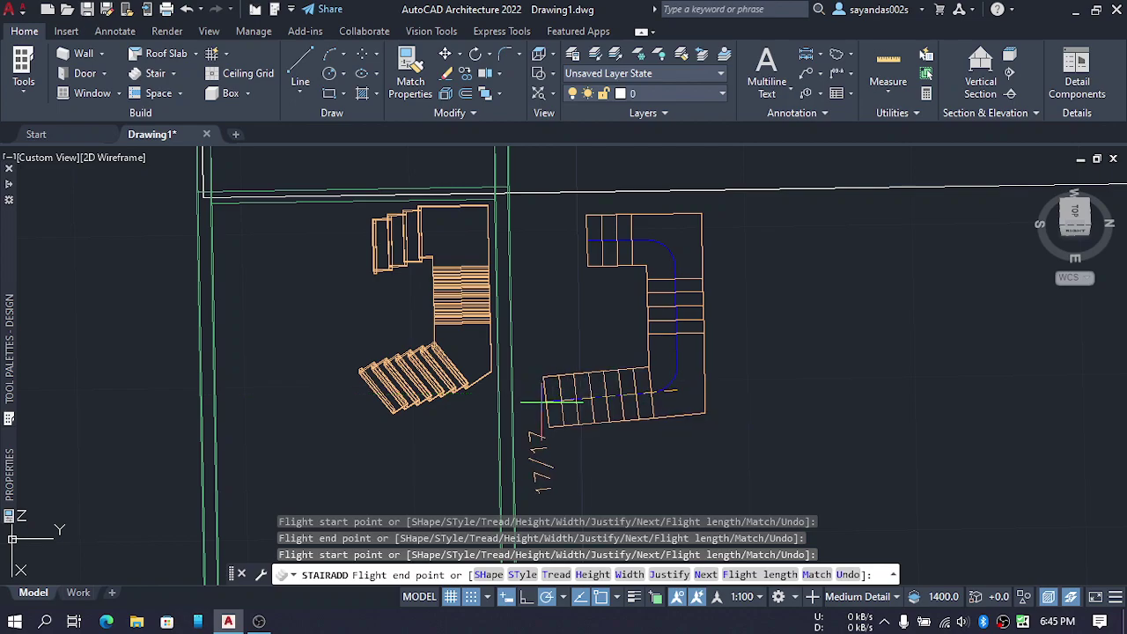
left_click(539, 407)
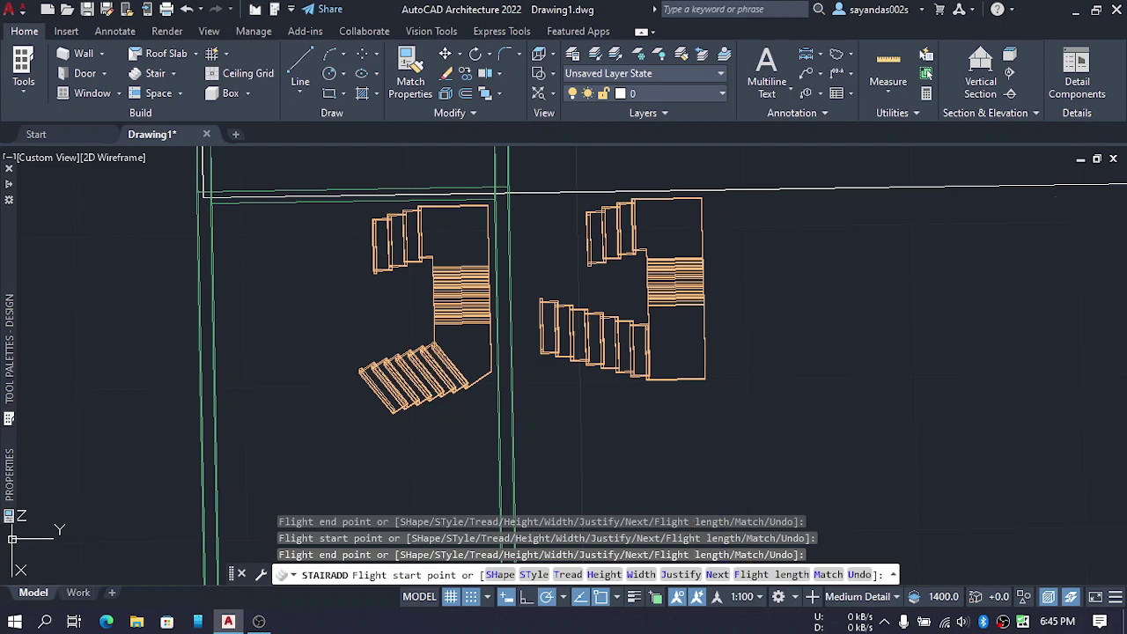
key("Return")
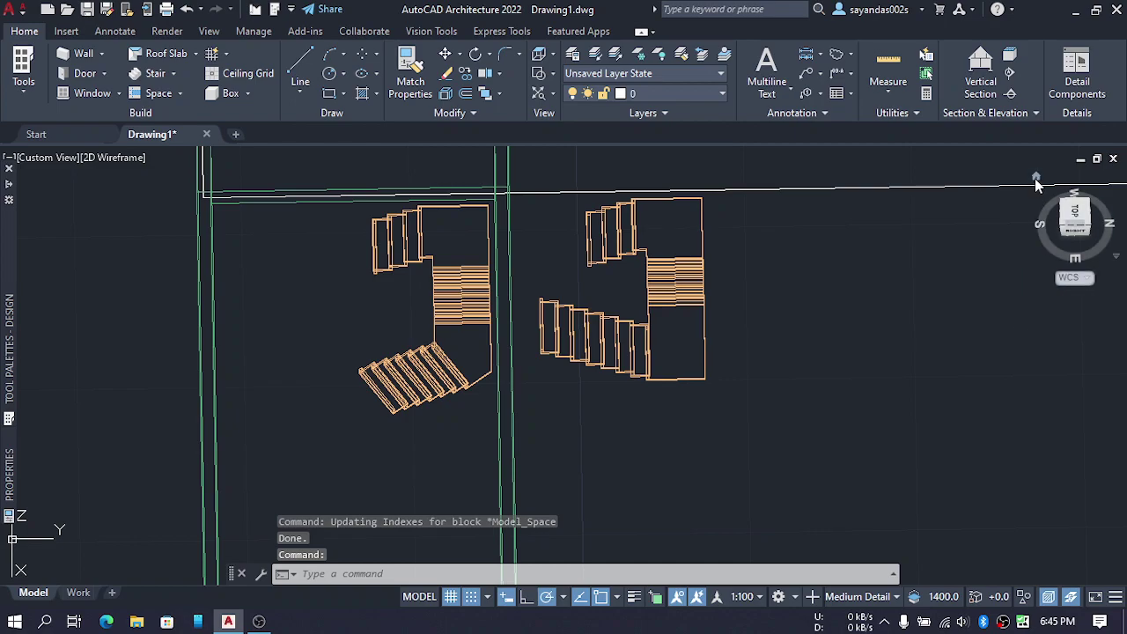
Orbit into 3D, then select and erase the stair inside the room
middle_click_drag(738, 463, 766, 365, "shift")
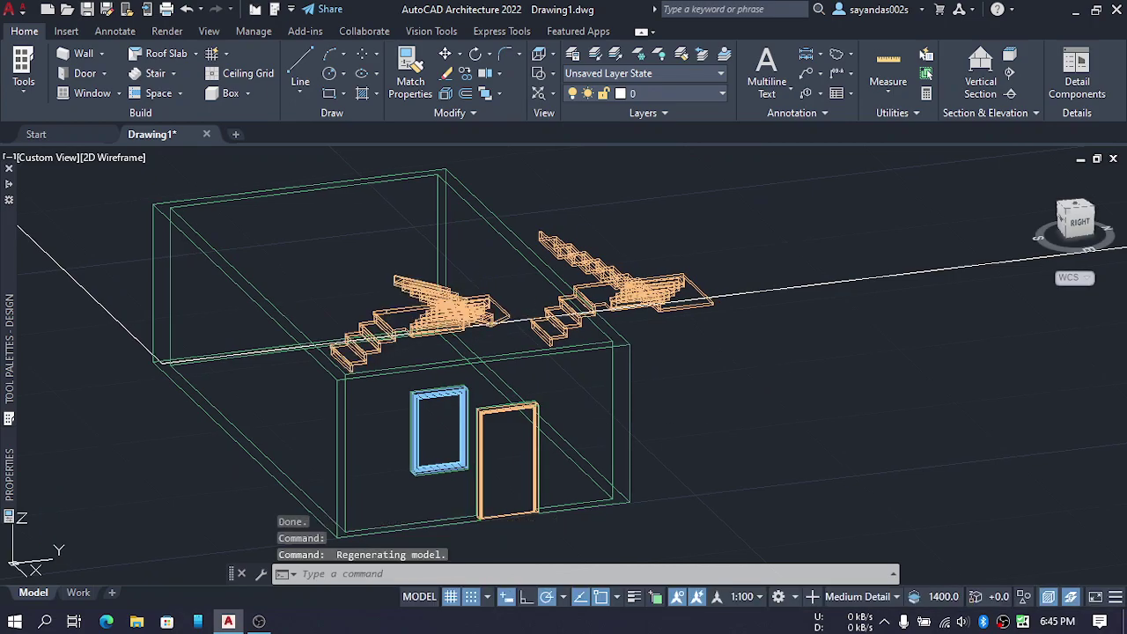
left_click(445, 304)
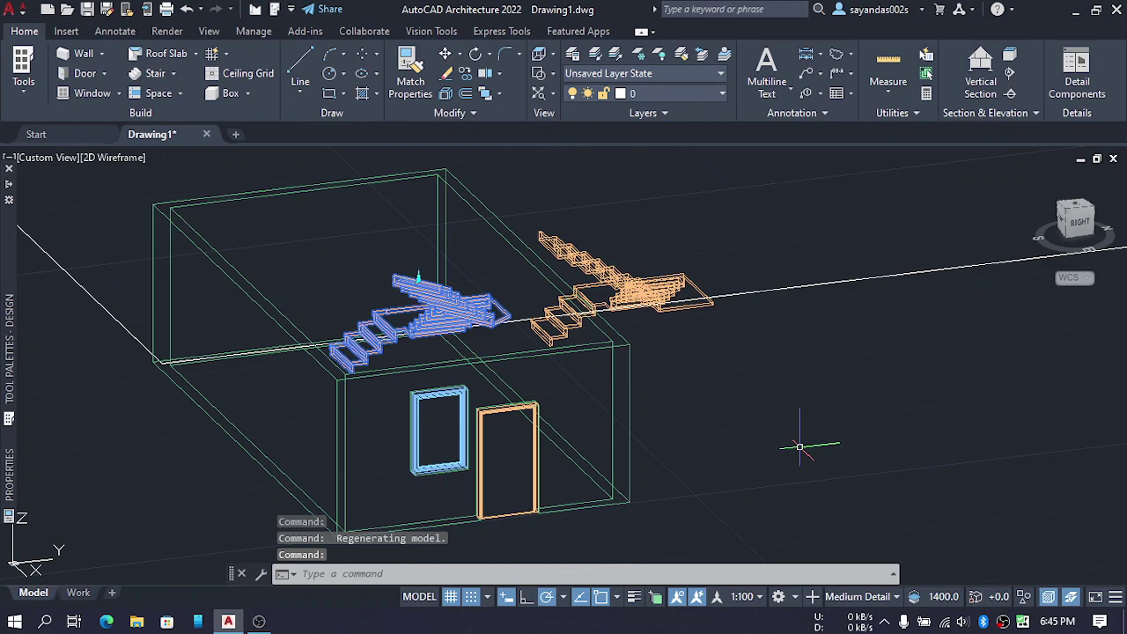
key("Delete")
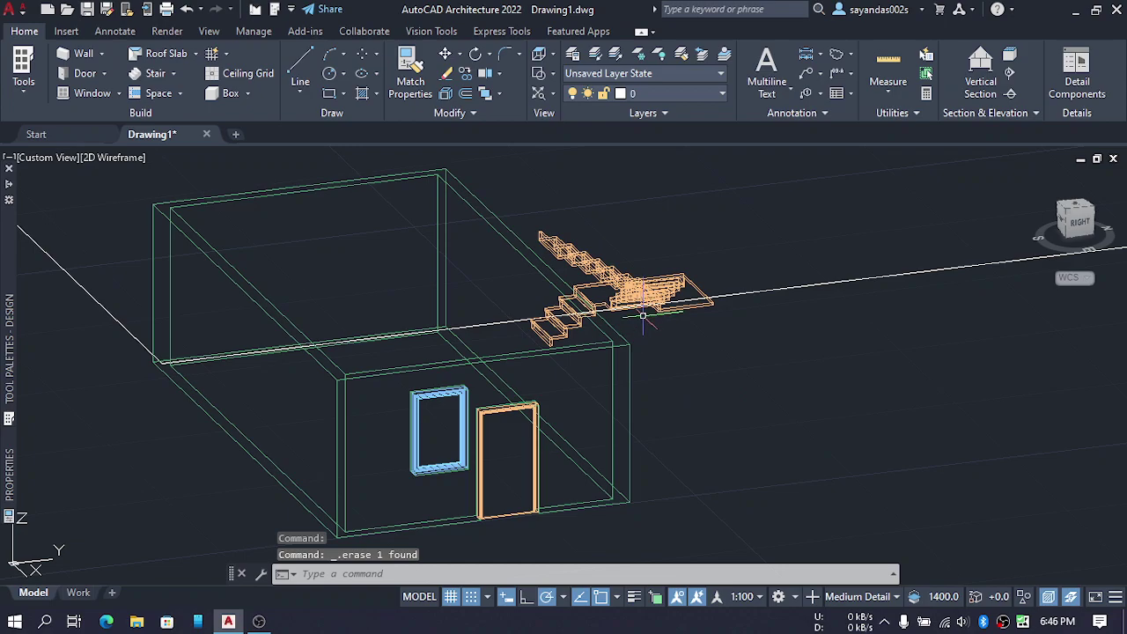
Orbit and pan around the remaining three-flight stair beside the room
middle_click_drag(648, 344, 486, 447, "shift")
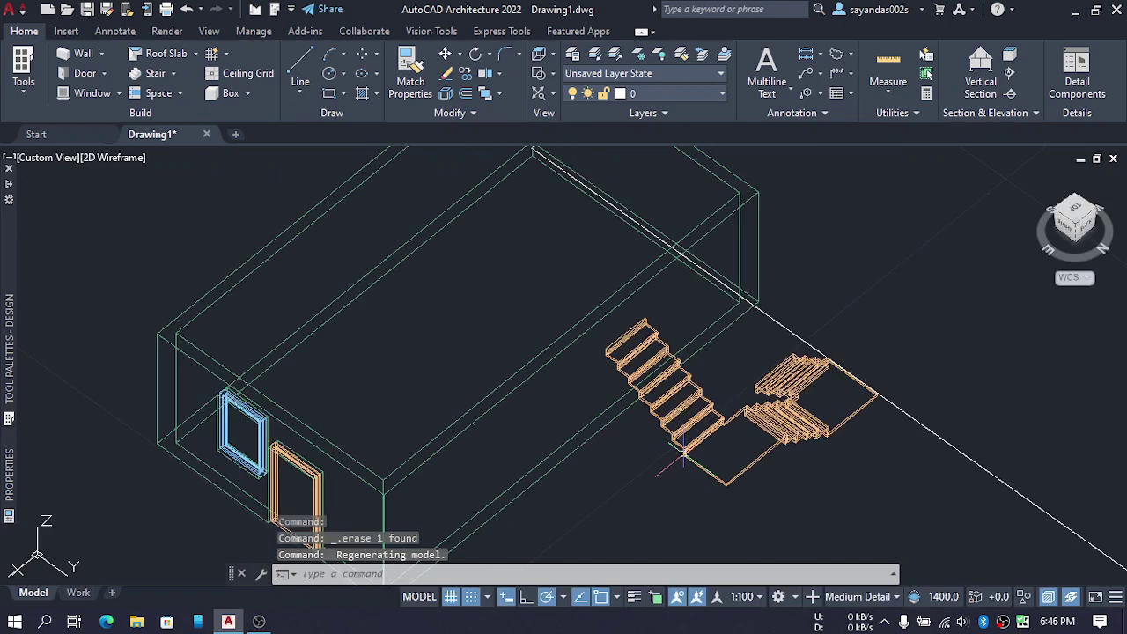
middle_click_drag(749, 456, 650, 397)
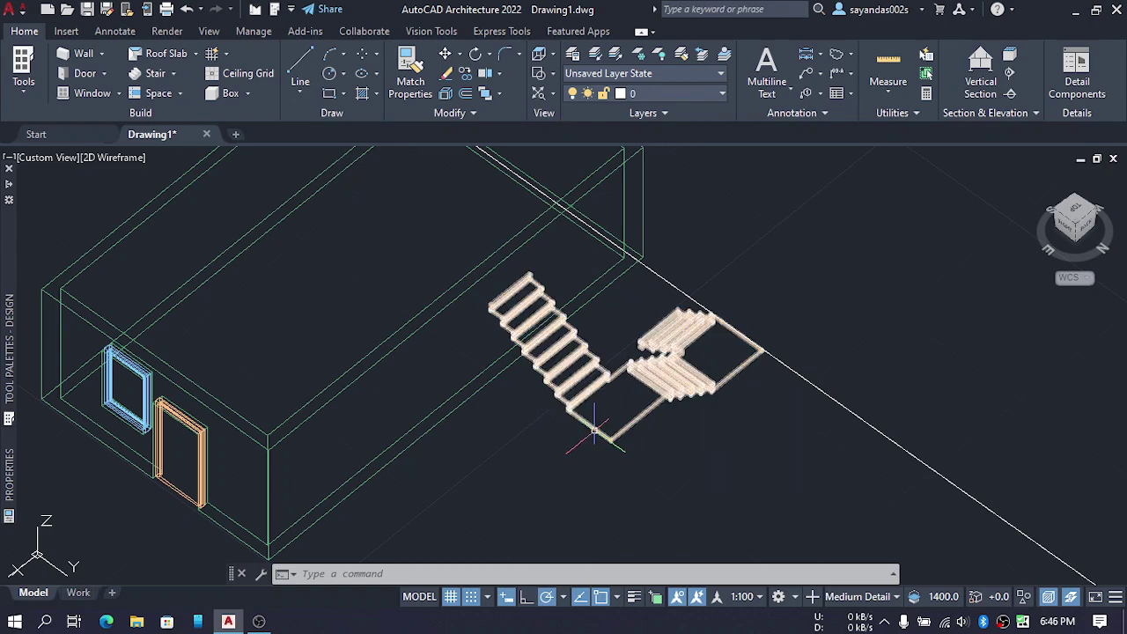
middle_click_drag(528, 459, 582, 449, "shift")
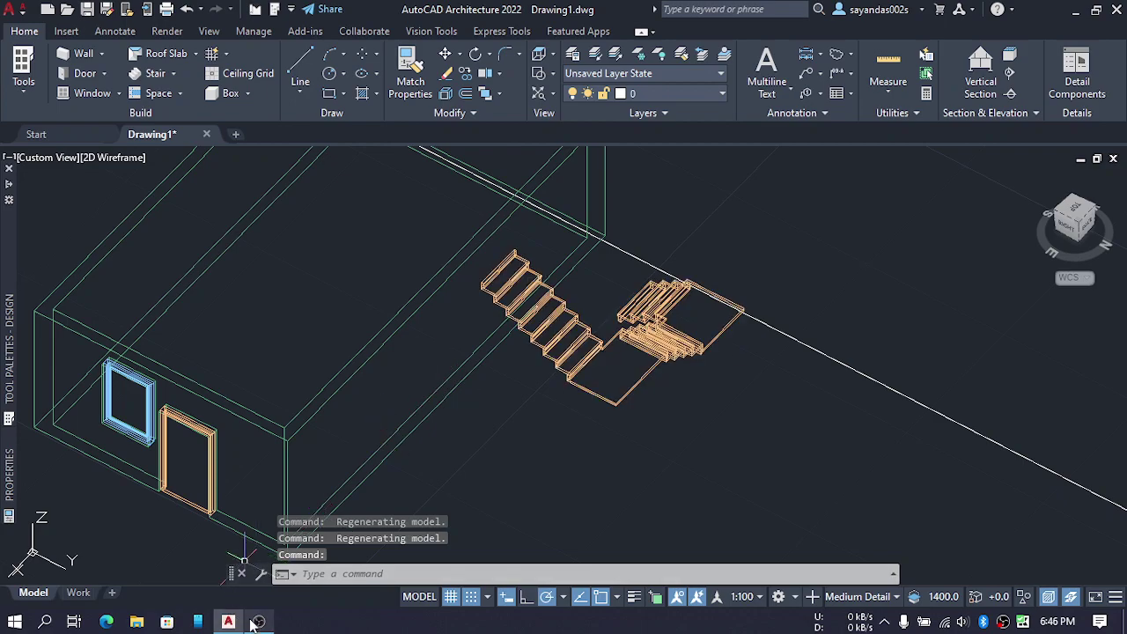
Bring the OBS Studio window to the front from the taskbar
mouse_move(253, 623)
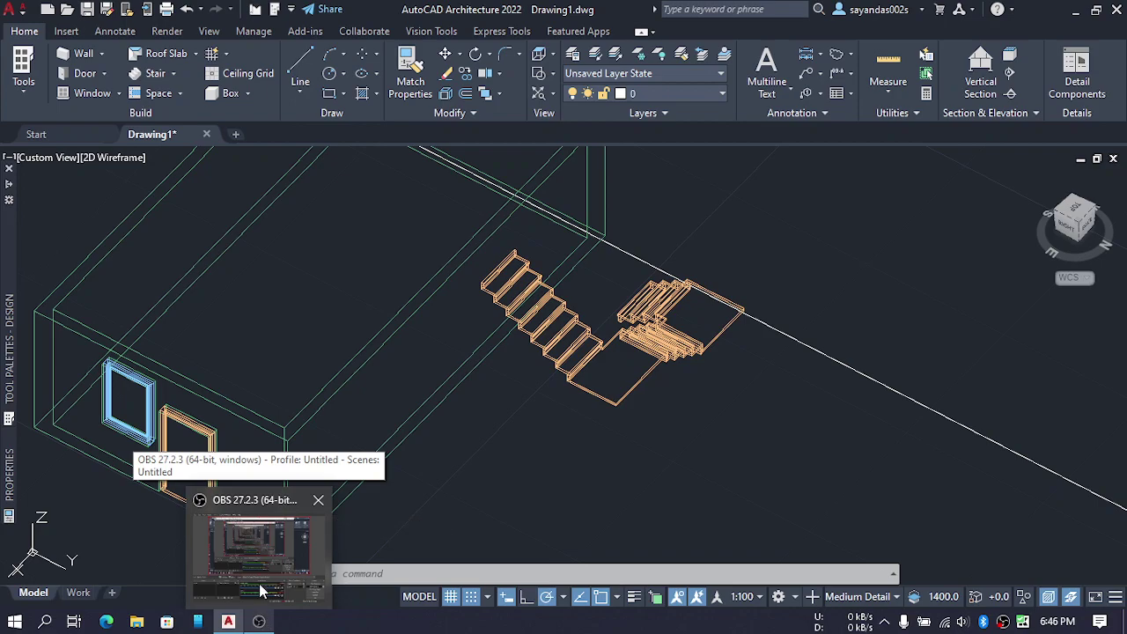
mouse_move(260, 592)
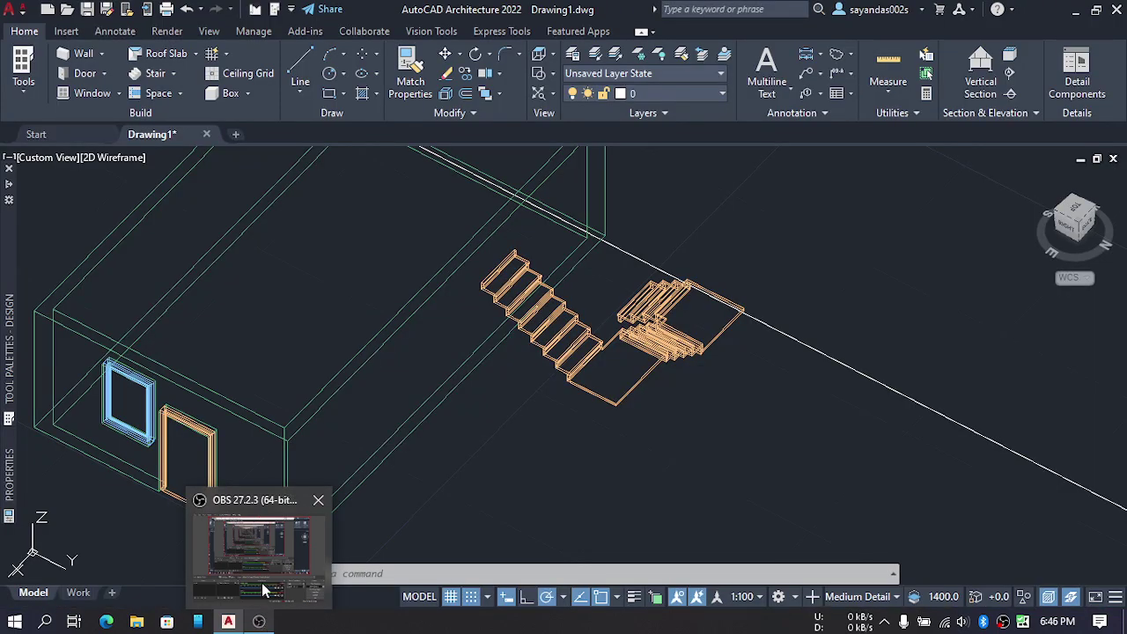
mouse_move(258, 573)
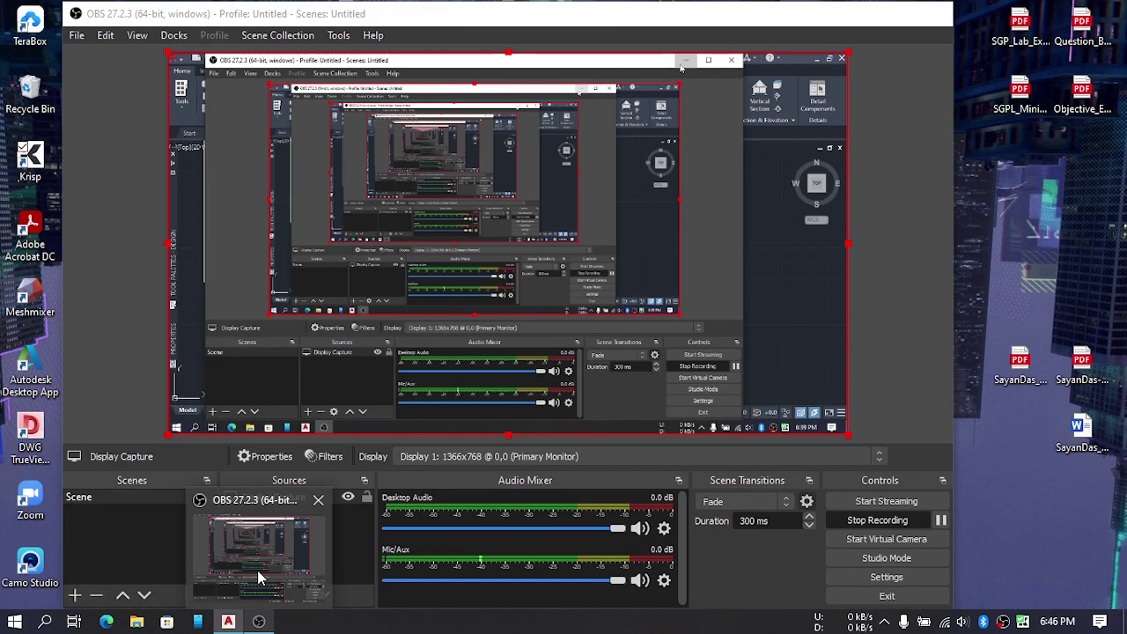
left_click(257, 570)
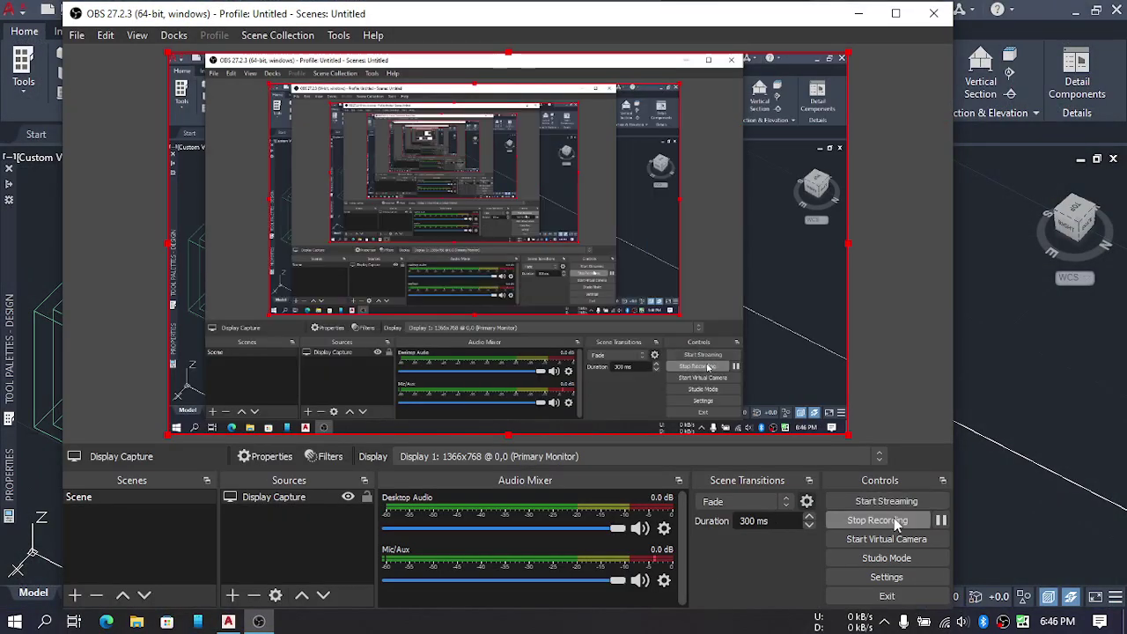